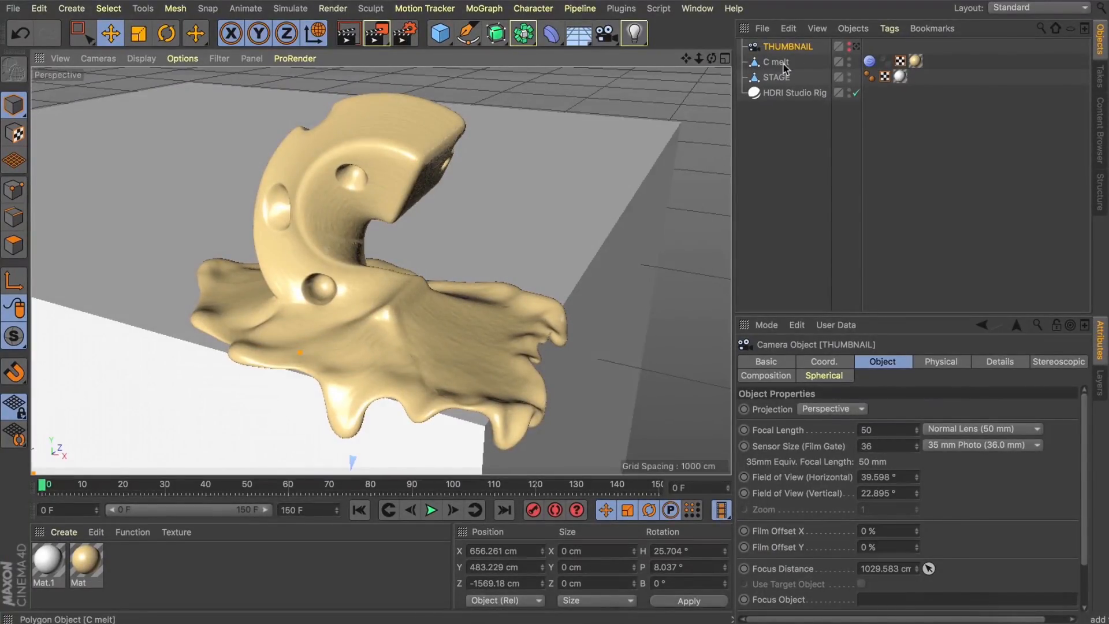
# Delete the Sculpt tag from the C melt object and view its base mesh from another angle
pyautogui.moveTo(712, 58); pyautogui.dragTo(624, 74)
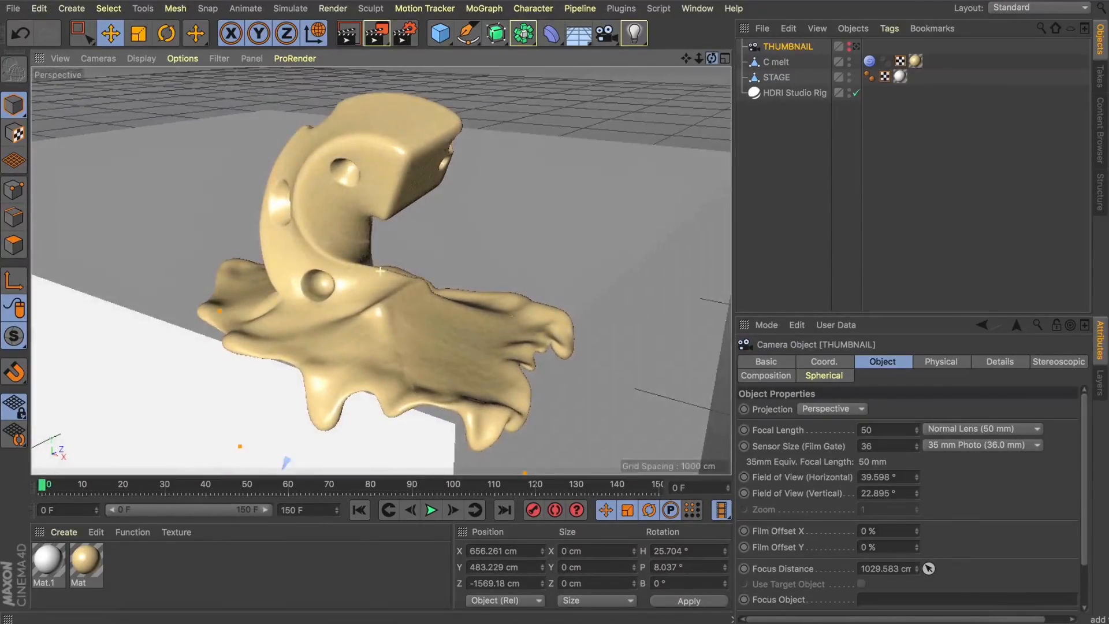
pyautogui.click(869, 61)
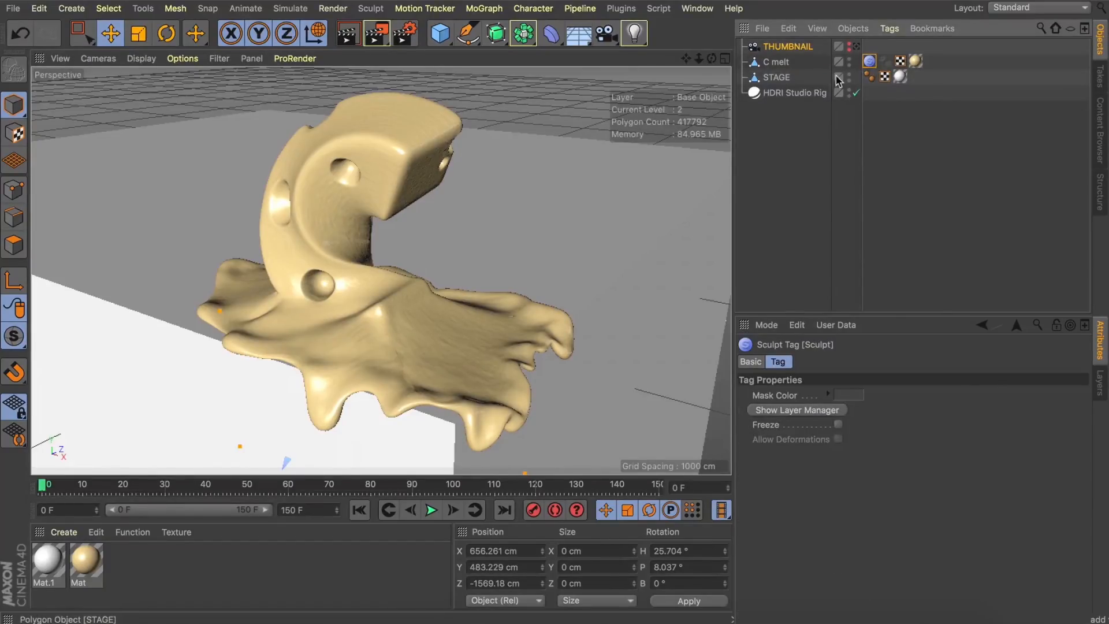
pyautogui.press('Delete')
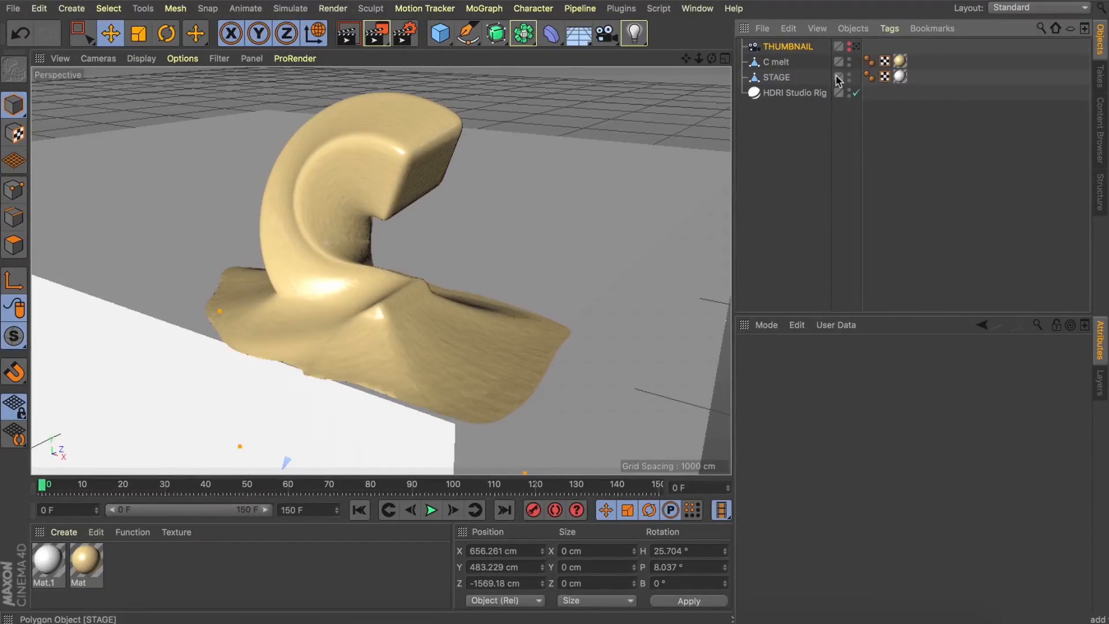
pyautogui.keyDown('alt'); pyautogui.moveTo(381, 271); pyautogui.dragTo(358, 271); pyautogui.keyUp('alt')
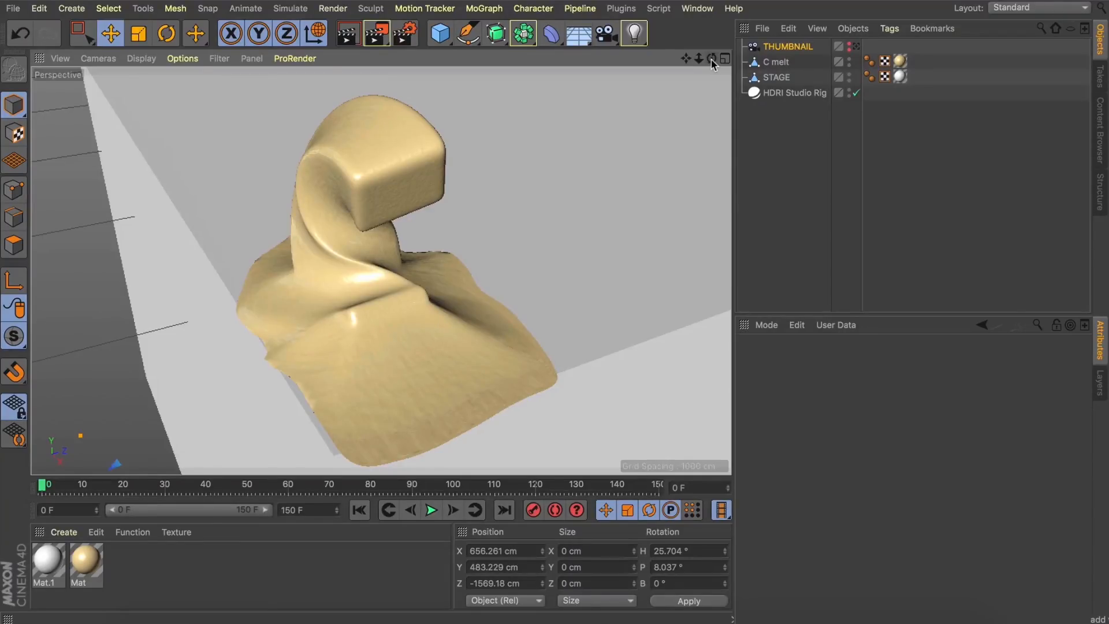
# Start a new project and add a circle spline raised 200 cm along the Y axis
pyautogui.press('super+n')
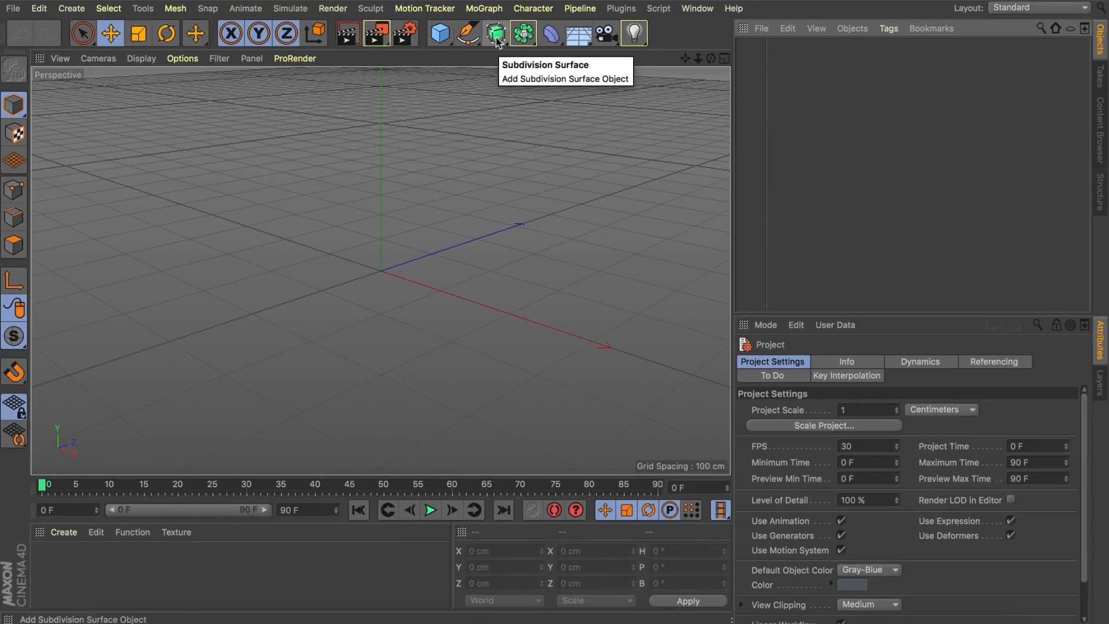
pyautogui.click(468, 34)
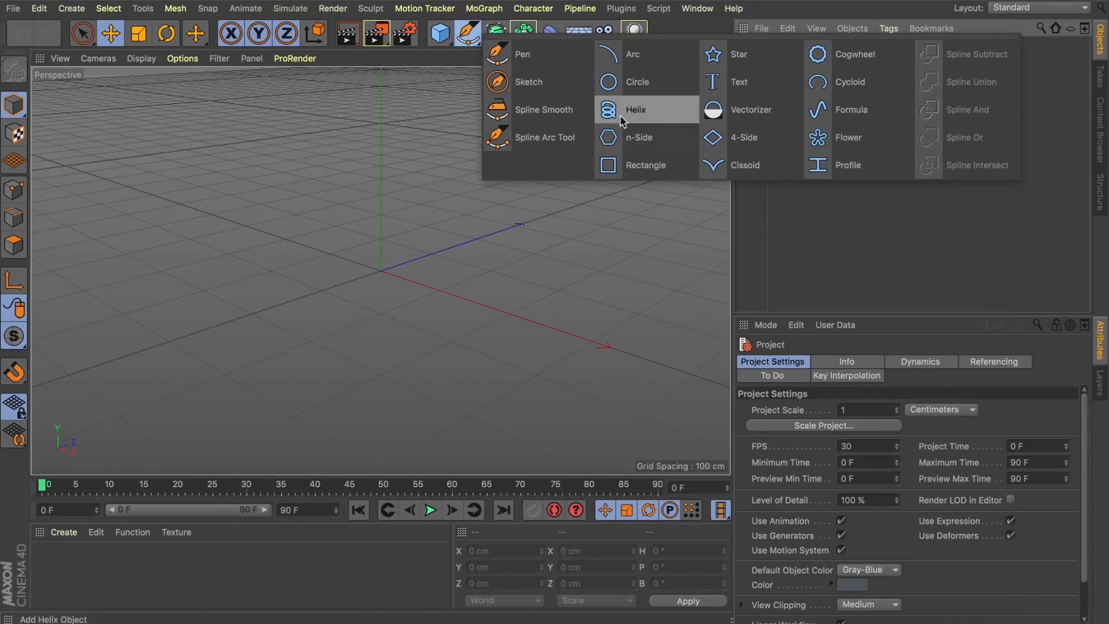
pyautogui.click(616, 82)
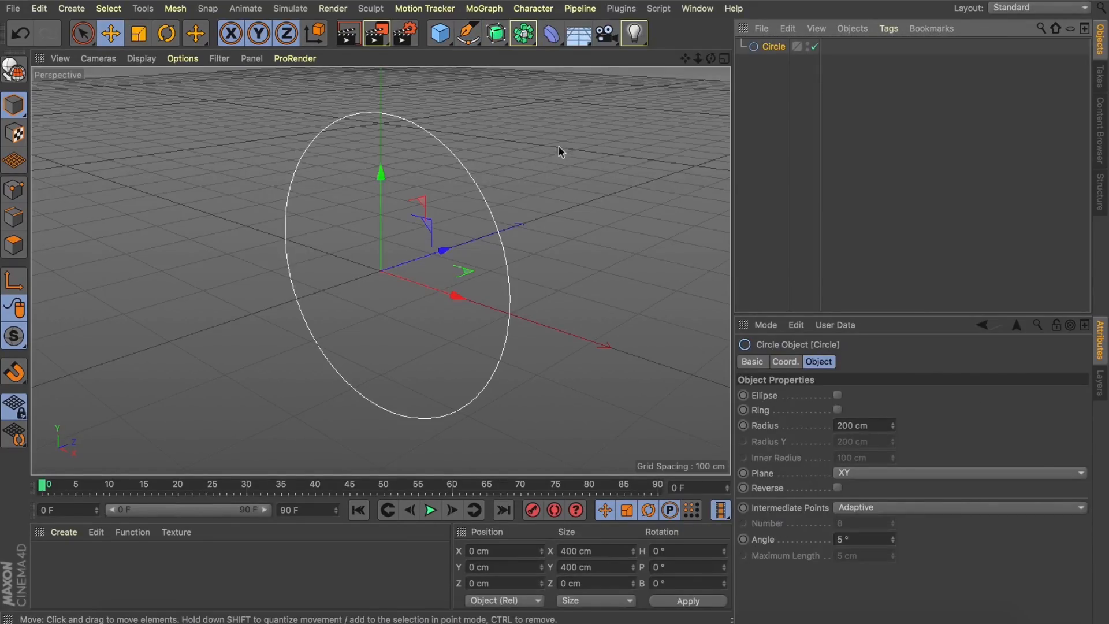
pyautogui.moveTo(380, 173)
pyautogui.keyDown('shift'); pyautogui.mouseDown()
pyautogui.moveTo(405, 61)
pyautogui.moveTo(379, 189)
pyautogui.mouseUp(); pyautogui.keyUp('shift')
pyautogui.hotkey('shift', 's')
pyautogui.moveTo(711, 59); pyautogui.dragTo(687, 71)
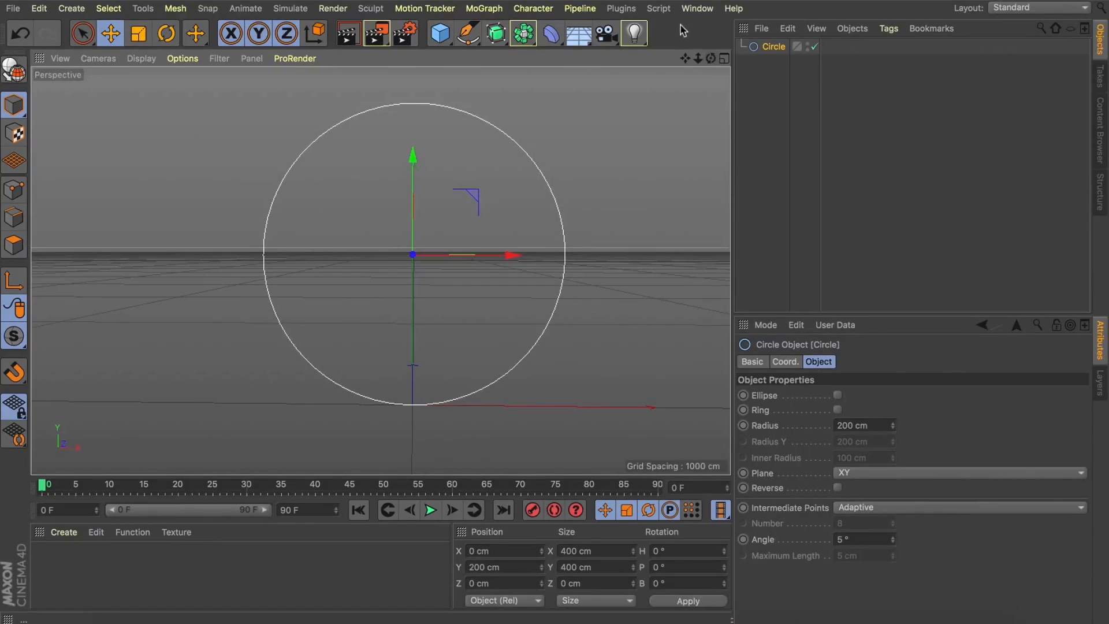
# Add a Spline Wrap deformer and a cube to the scene
pyautogui.click(628, 10)
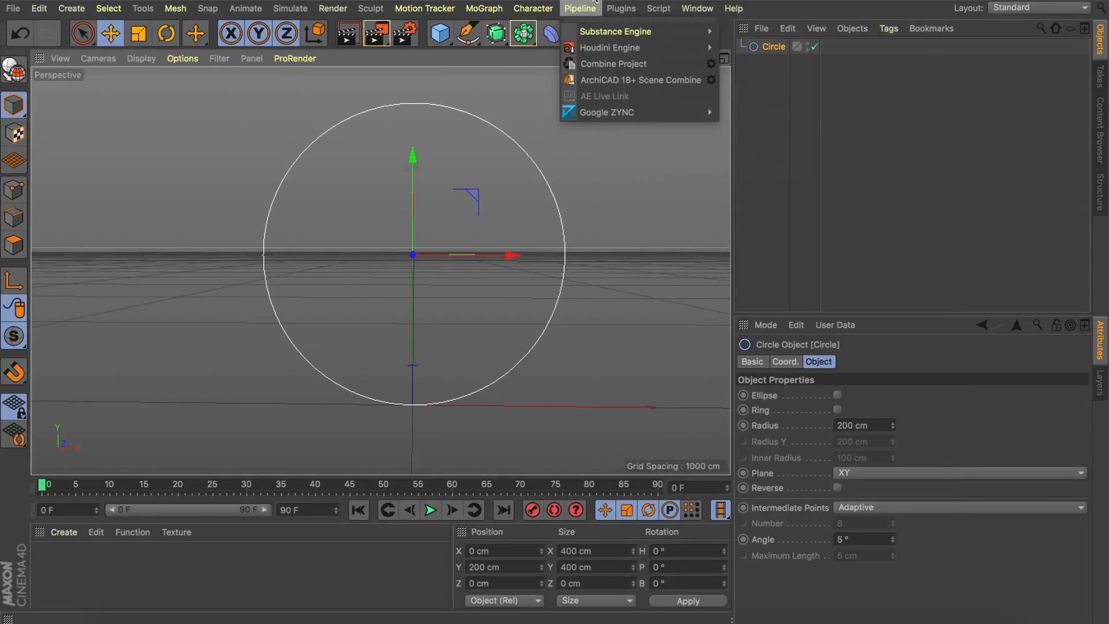
pyautogui.click(594, 2)
pyautogui.click(551, 36)
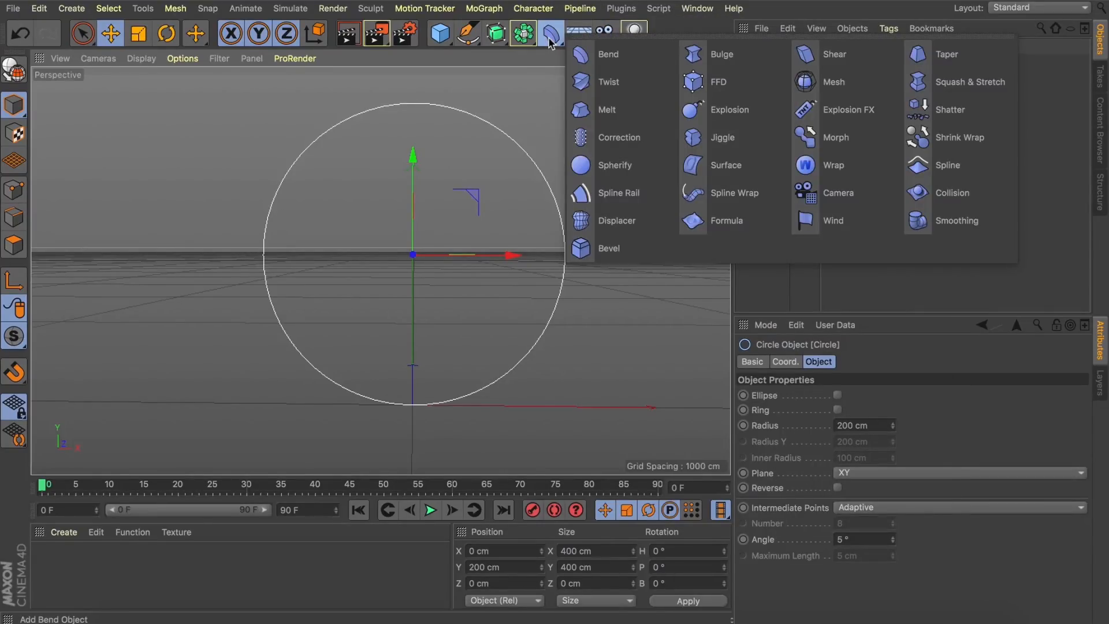
pyautogui.click(719, 193)
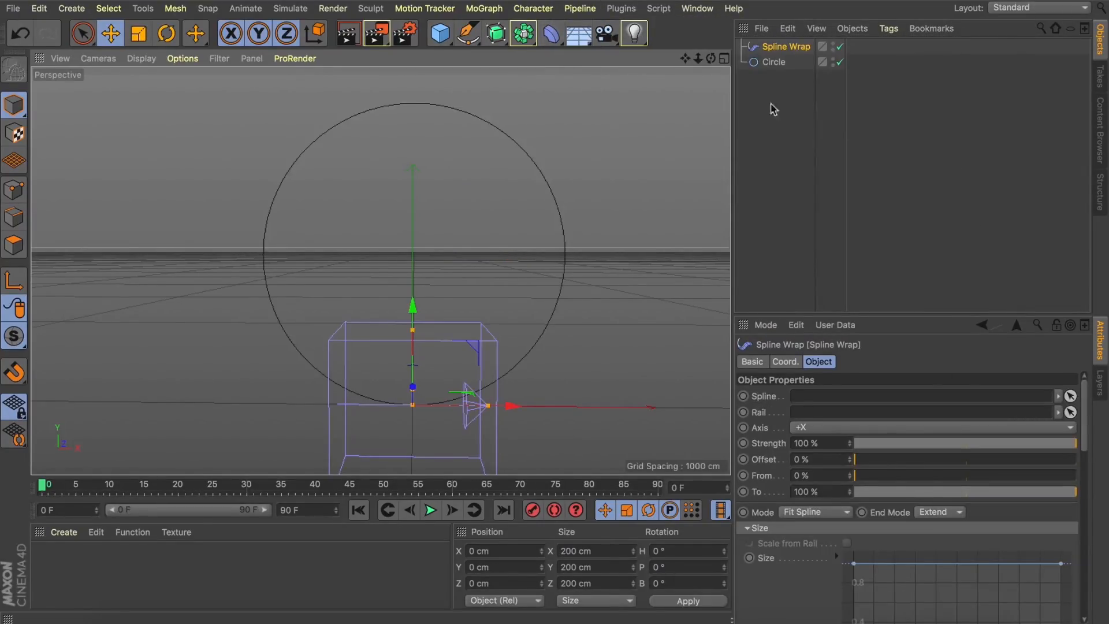
pyautogui.click(440, 33)
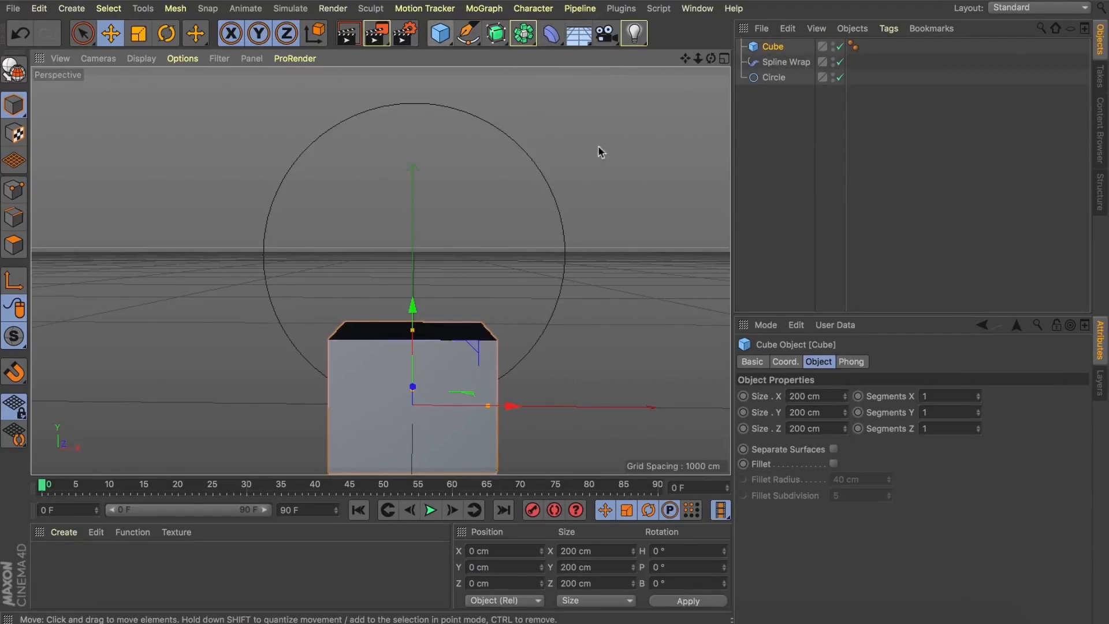
# Make the Spline Wrap a child of the cube and assign the circle as its spline
pyautogui.click(779, 66)
pyautogui.moveTo(771, 45); pyautogui.dragTo(772, 47)
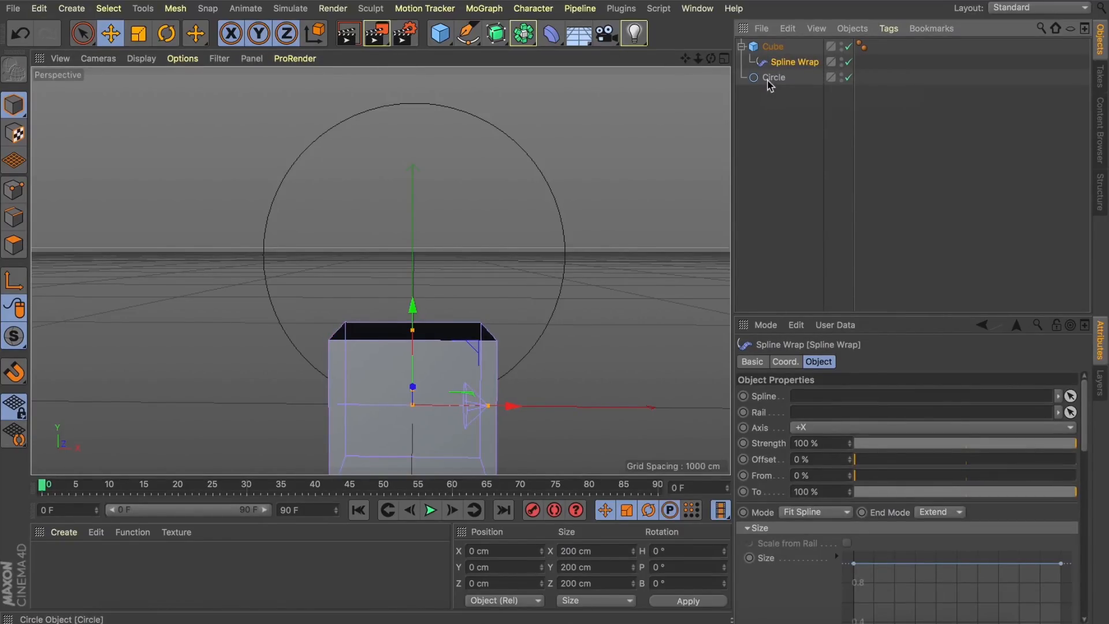
pyautogui.moveTo(814, 404); pyautogui.dragTo(815, 405)
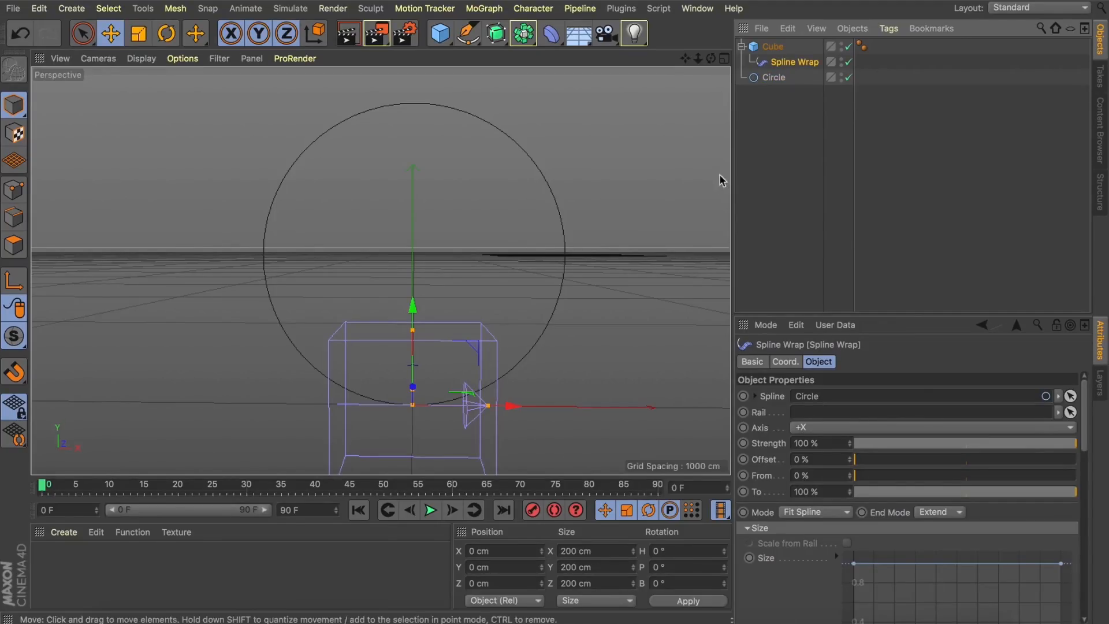
# Set the cube's segments to 43 in X, 6 in Y and 9 in Z, and display the mesh lines in the viewport
pyautogui.moveTo(698, 58); pyautogui.dragTo(716, 78)
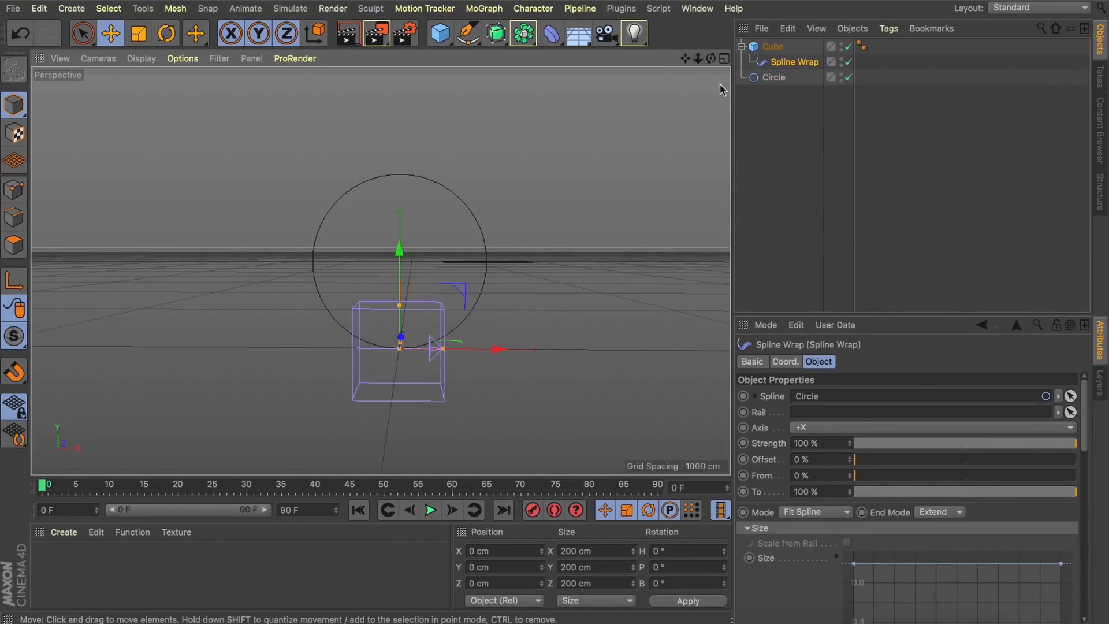
pyautogui.click(772, 47)
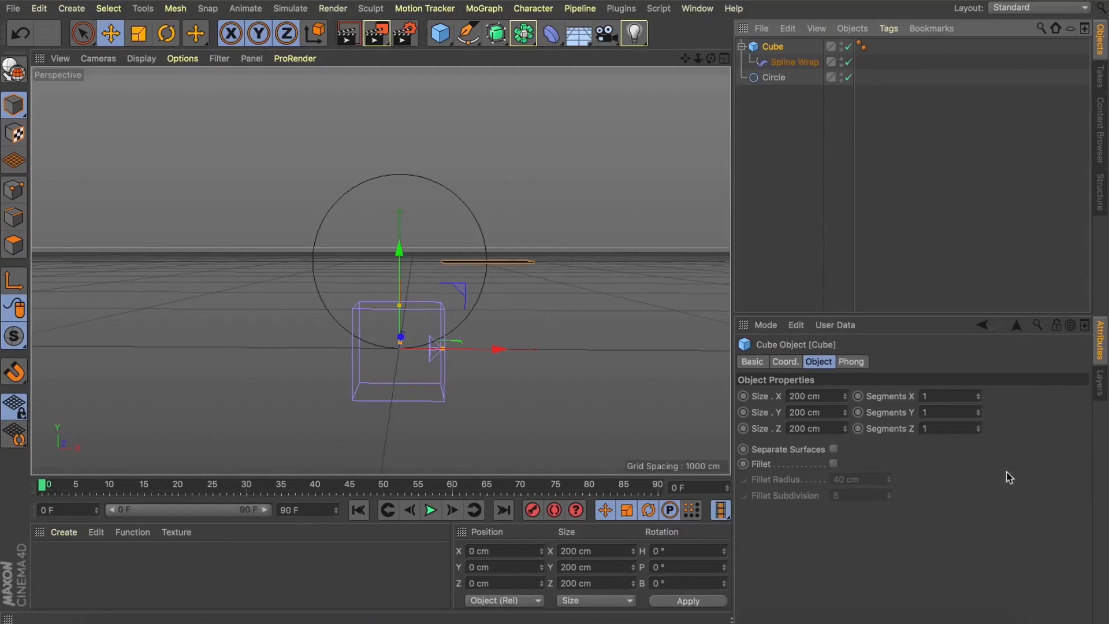
pyautogui.moveTo(977, 396); pyautogui.dragTo(978, 372)
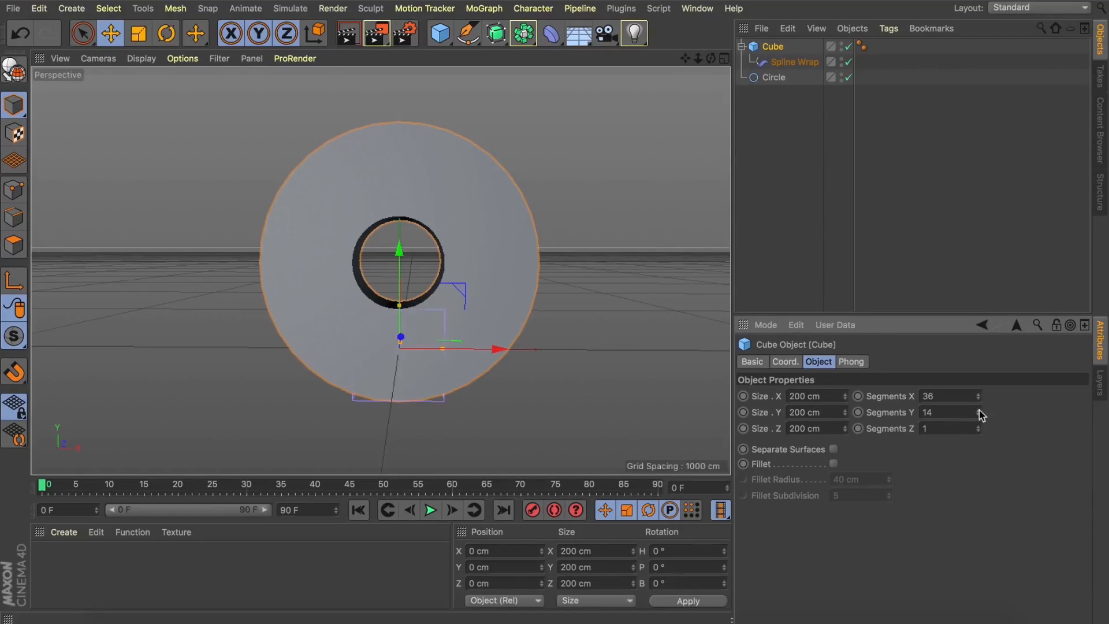
pyautogui.press('n')
pyautogui.press('b')
pyautogui.moveTo(977, 396)
pyautogui.mouseDown()
pyautogui.moveTo(978, 415)
pyautogui.moveTo(978, 390)
pyautogui.mouseUp()
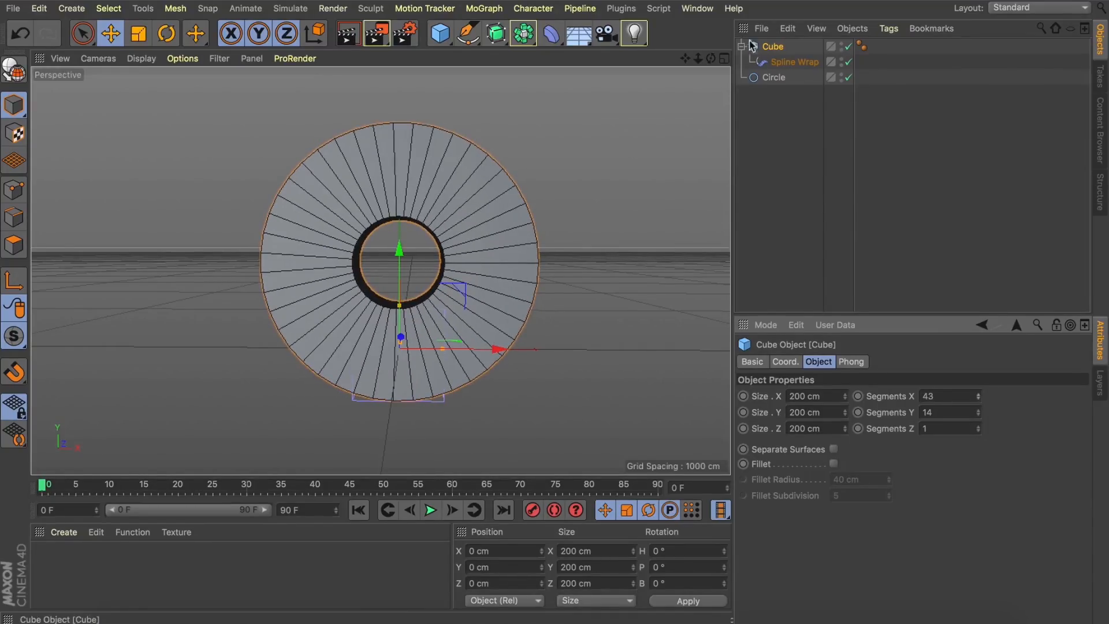
pyautogui.moveTo(711, 58)
pyautogui.mouseDown()
pyautogui.moveTo(698, 60)
pyautogui.moveTo(712, 57)
pyautogui.mouseUp()
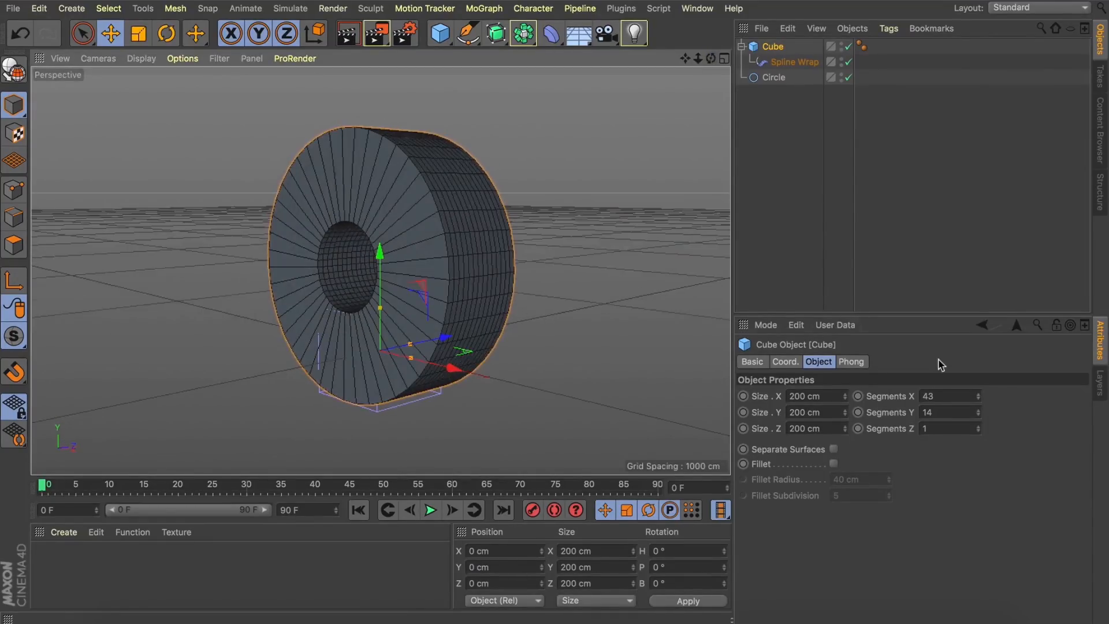
pyautogui.moveTo(977, 413); pyautogui.dragTo(976, 432)
# Set the Spline Wrap's mode to Keep Length
pyautogui.click(787, 62)
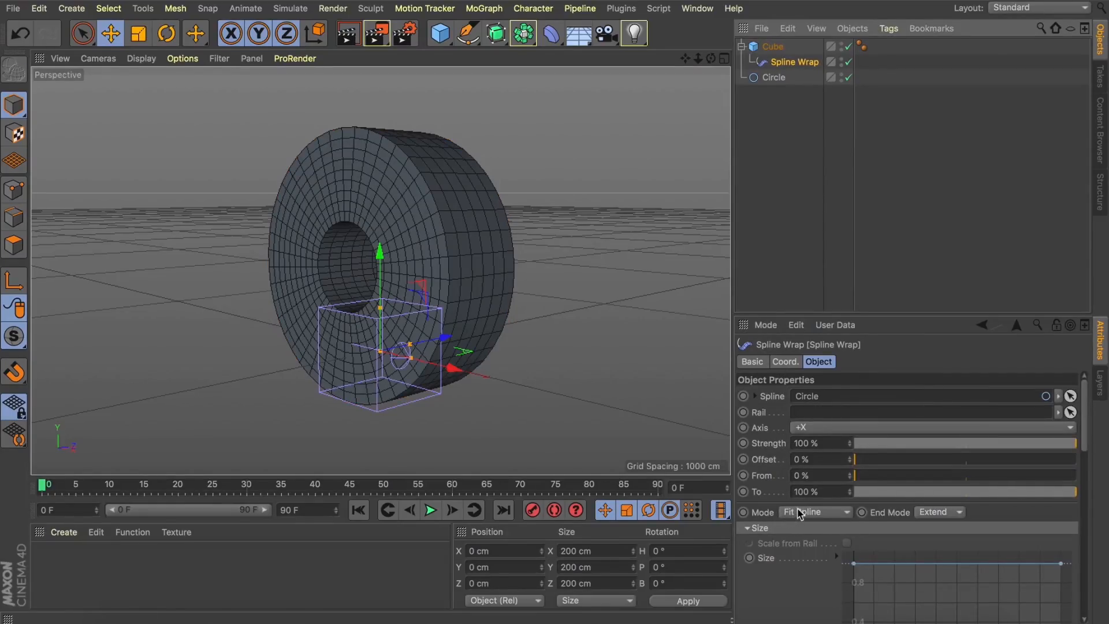
pyautogui.click(800, 513)
pyautogui.click(803, 545)
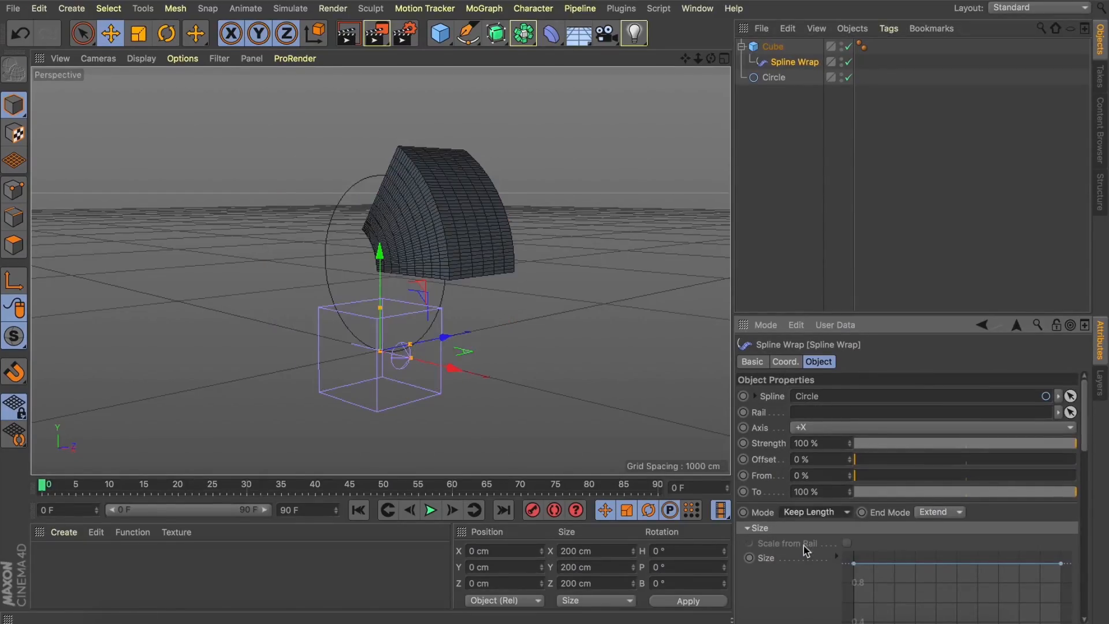
# Lengthen the cube to an X size of 835 cm so that it wraps into an open C shape
pyautogui.click(772, 46)
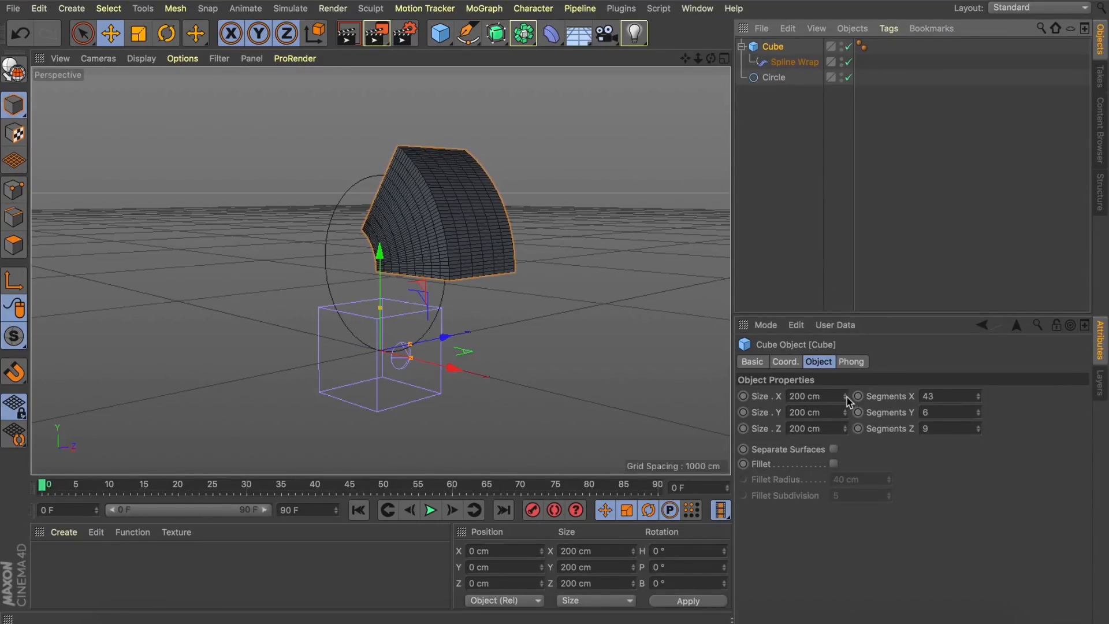
pyautogui.moveTo(847, 397); pyautogui.dragTo(847, 397)
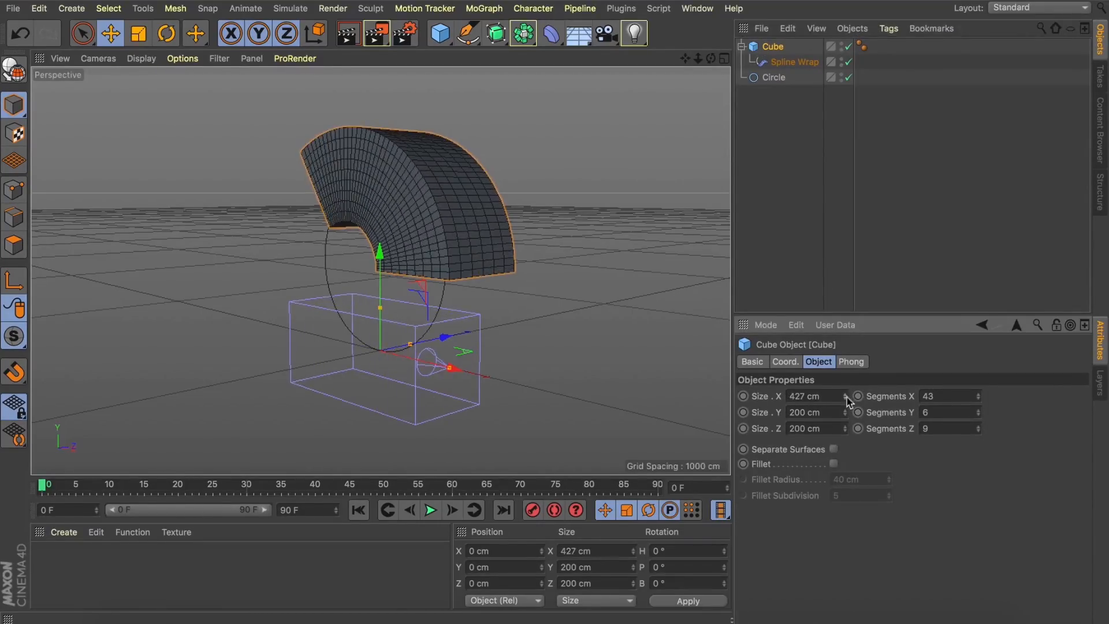
pyautogui.moveTo(711, 59); pyautogui.dragTo(715, 62)
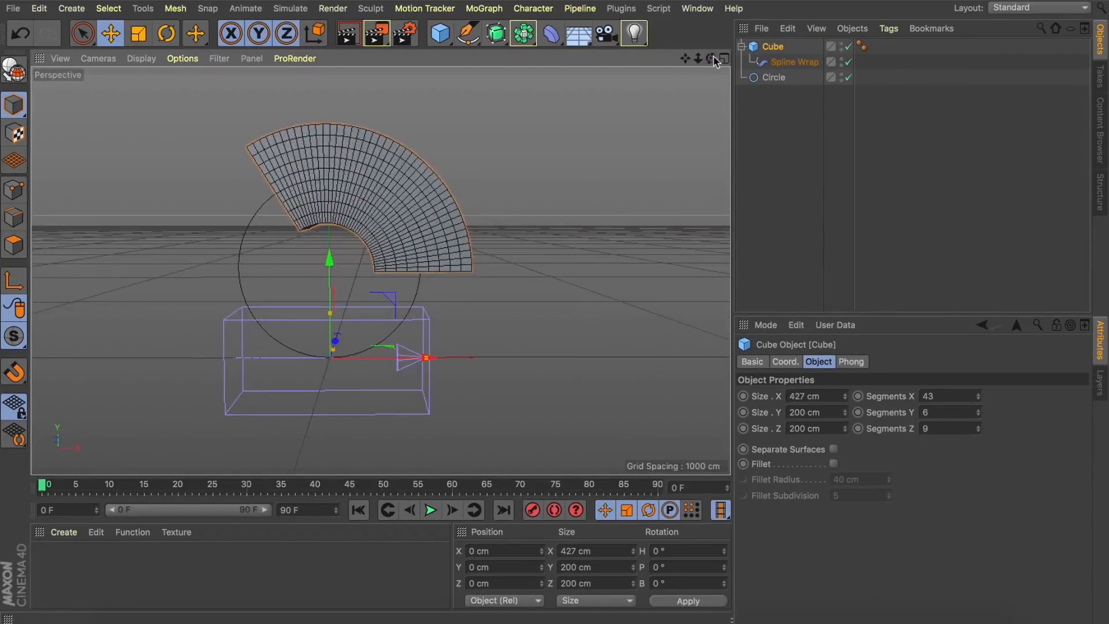
pyautogui.moveTo(845, 396); pyautogui.dragTo(844, 397)
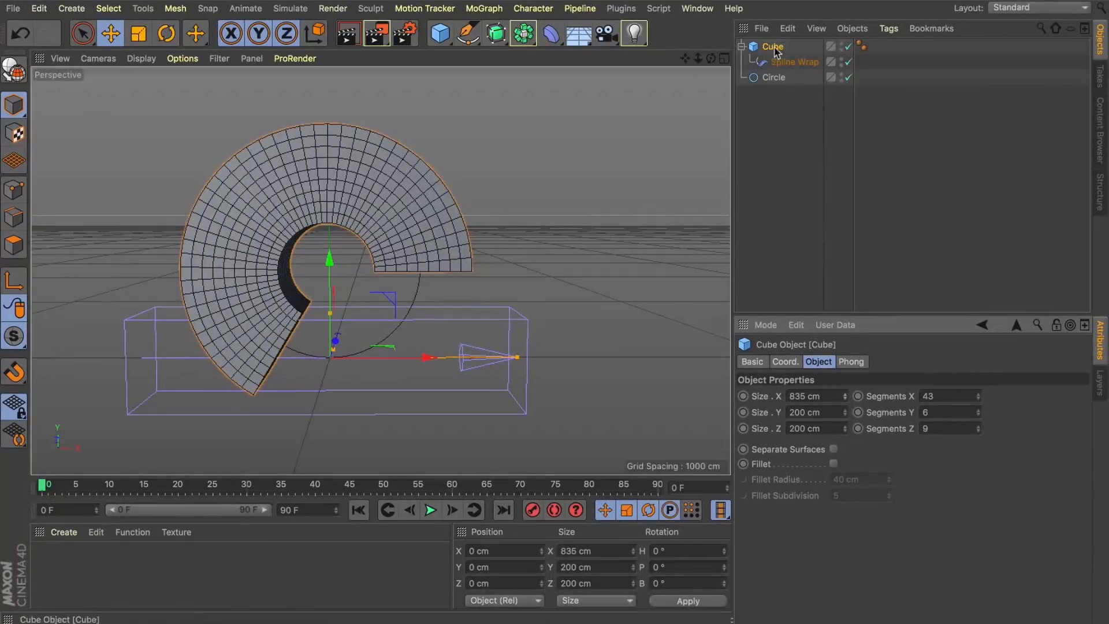
# Rotate the circle spline to a bank angle of -60° so the C opens sideways
pyautogui.click(773, 76)
pyautogui.press('r')
pyautogui.keyDown('shift'); pyautogui.moveTo(299, 216); pyautogui.dragTo(285, 275); pyautogui.keyUp('shift')
# Hide the Spline Wrap and the circle in both the viewport and the render, and clear the selection
pyautogui.moveTo(711, 60)
pyautogui.mouseDown()
pyautogui.moveTo(708, 76)
pyautogui.moveTo(701, 58)
pyautogui.moveTo(714, 58)
pyautogui.mouseUp()
pyautogui.press('alt')
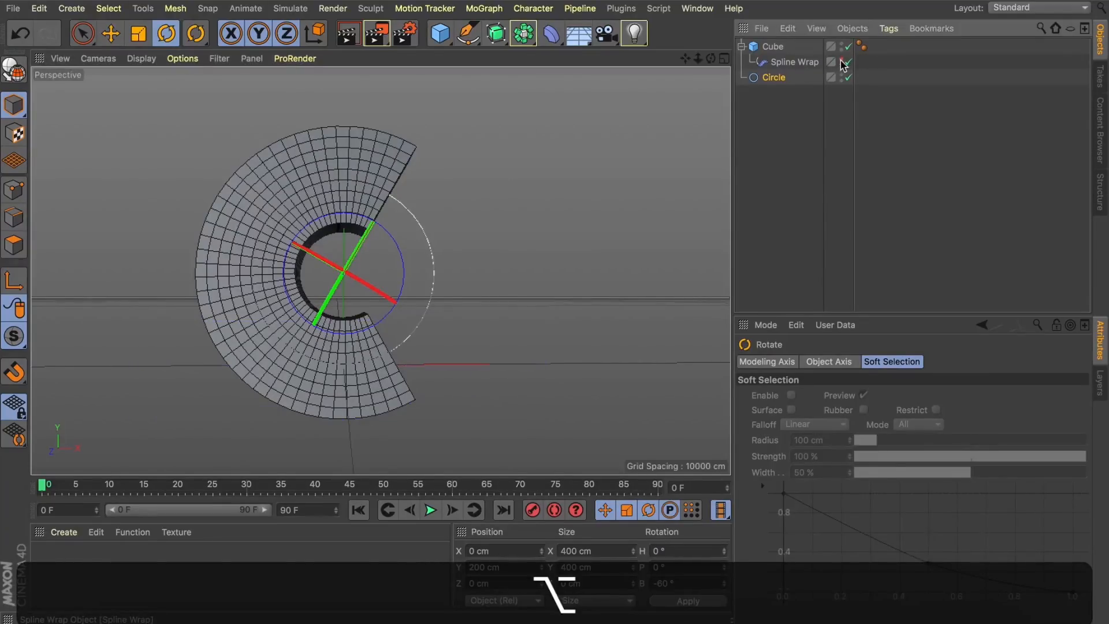
pyautogui.click(795, 147)
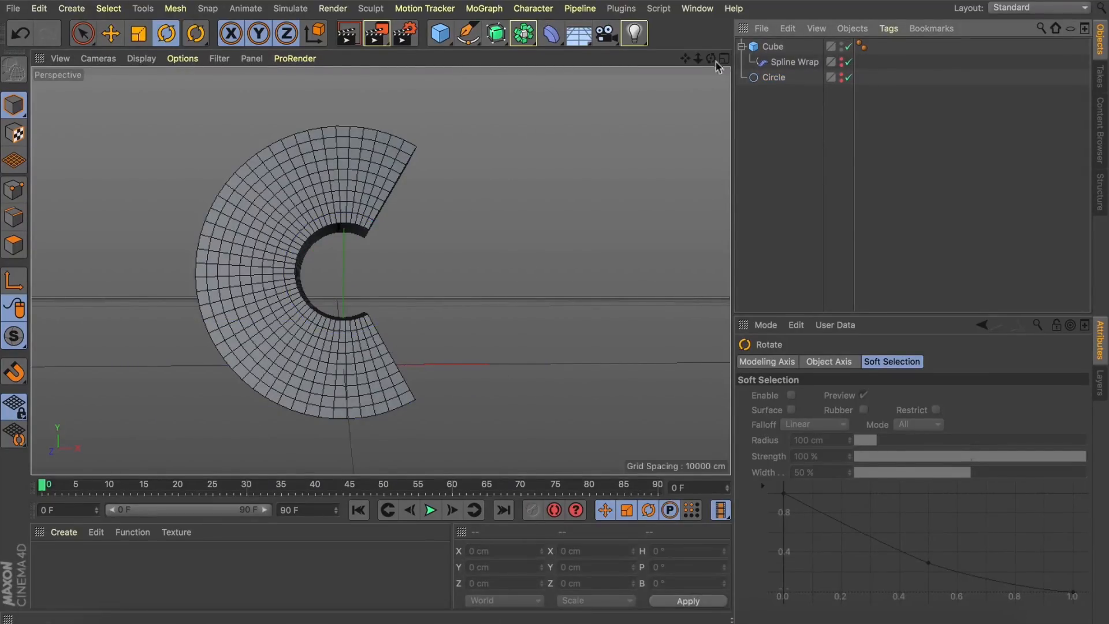
# Reduce the cube's segments to 18 in X and 4 in Z
pyautogui.moveTo(716, 62); pyautogui.dragTo(712, 60)
pyautogui.click(773, 47)
pyautogui.moveTo(975, 395); pyautogui.dragTo(972, 396)
pyautogui.press('super+z')
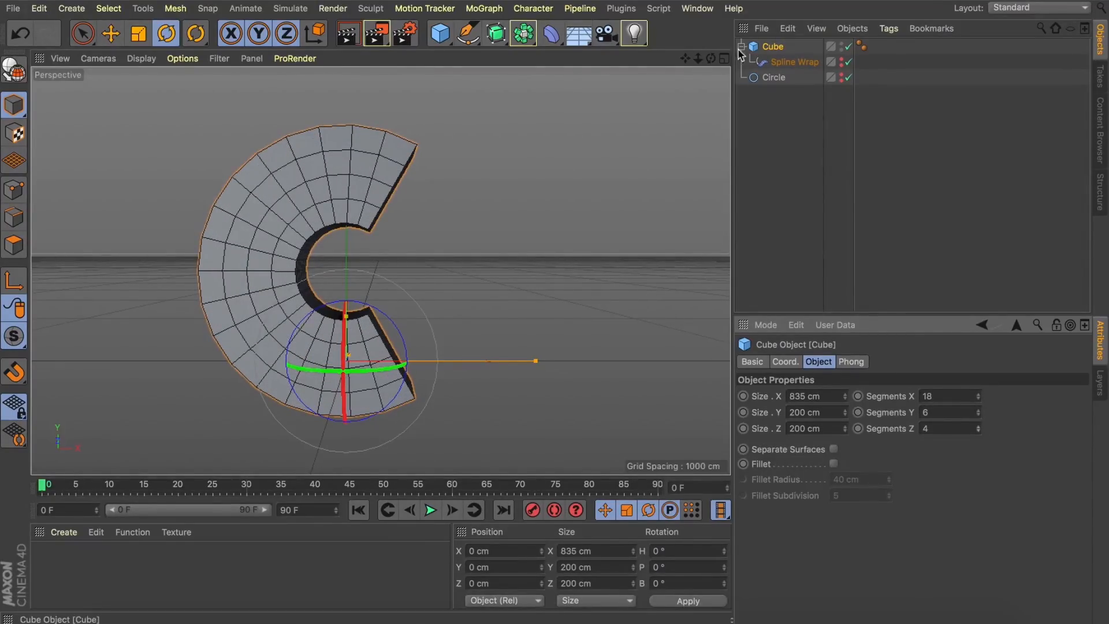
# Collapse the cube's hierarchy and add a Subdivision Surface as its parent
pyautogui.click(741, 48)
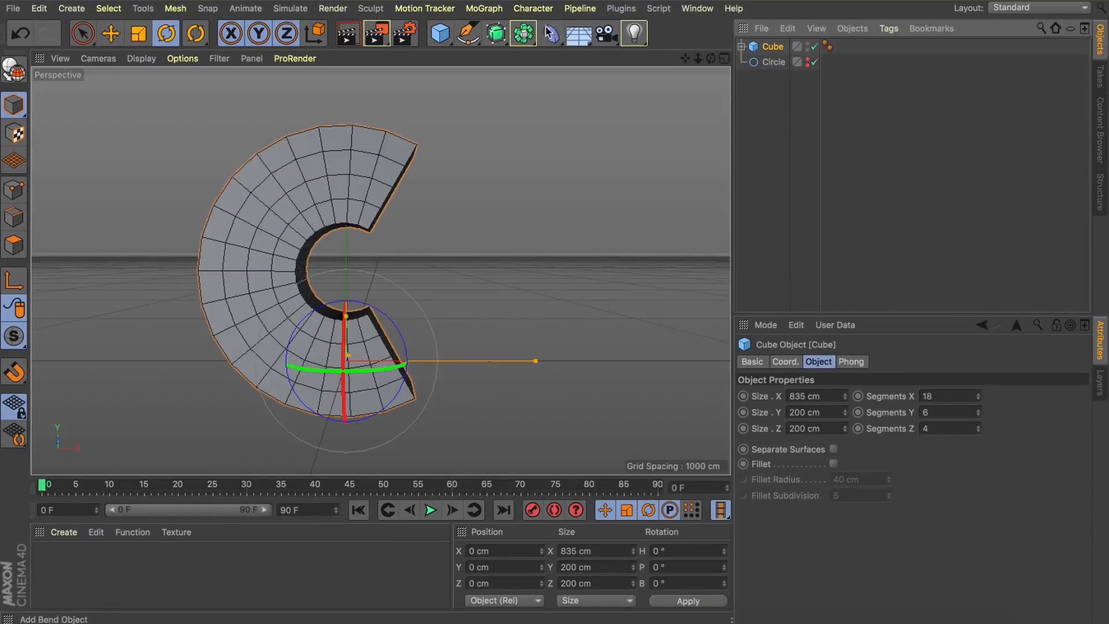
pyautogui.keyDown('alt'); pyautogui.click(501, 33); pyautogui.keyUp('alt')
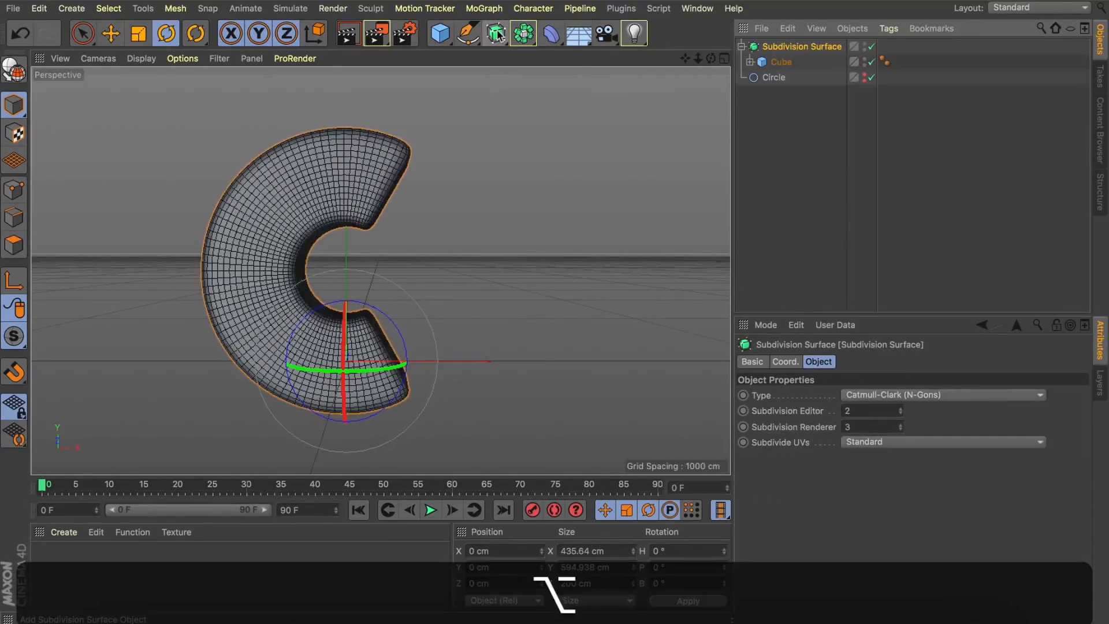
pyautogui.click(782, 61)
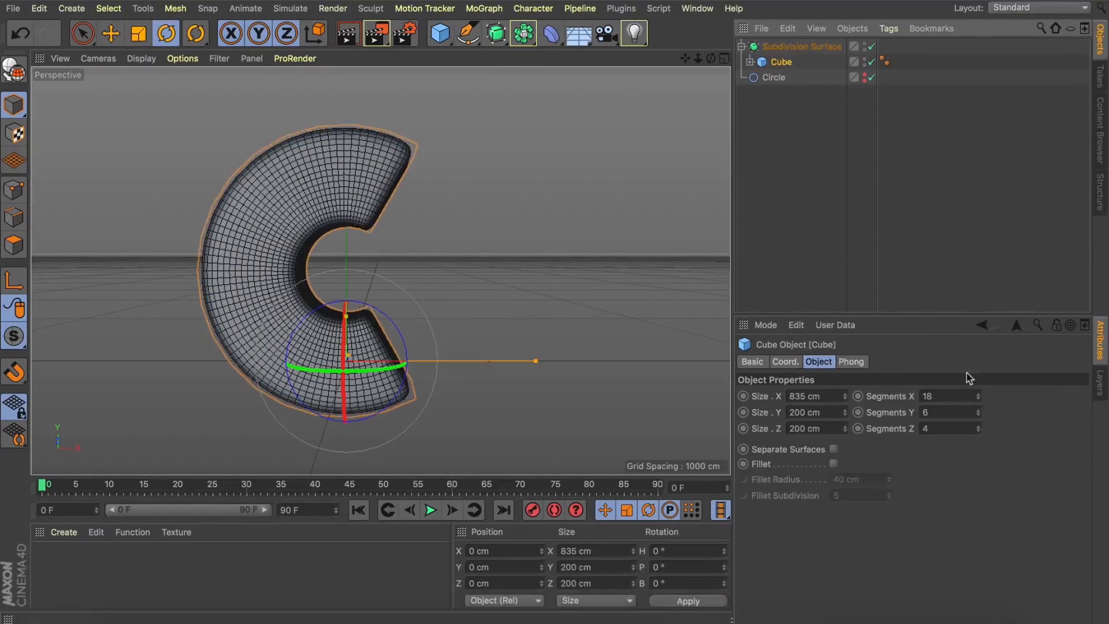
pyautogui.moveTo(977, 395)
pyautogui.mouseDown()
pyautogui.moveTo(978, 369)
pyautogui.moveTo(977, 397)
pyautogui.mouseUp()
pyautogui.press('super+z')
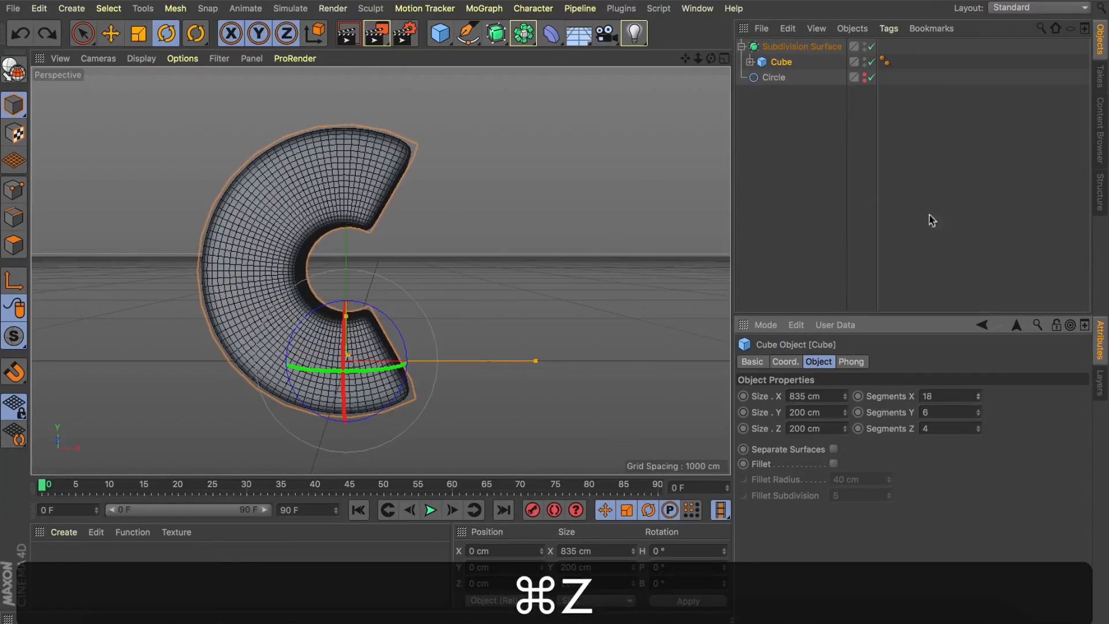
# Disable the Subdivision Surface and group it with its contents under a null
pyautogui.click(871, 46)
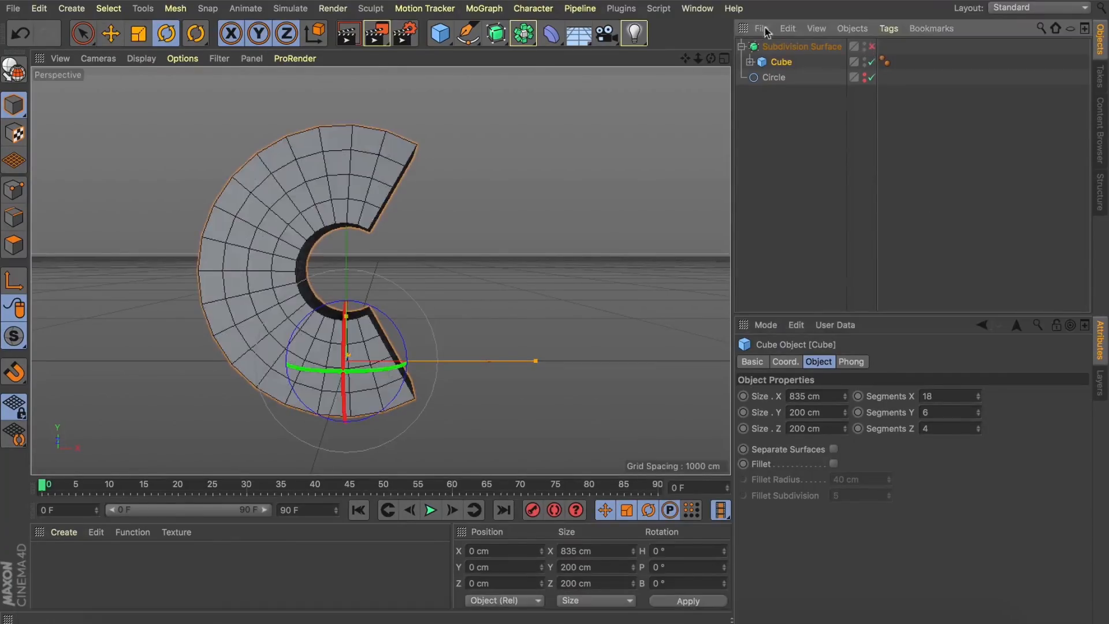
pyautogui.click(742, 47)
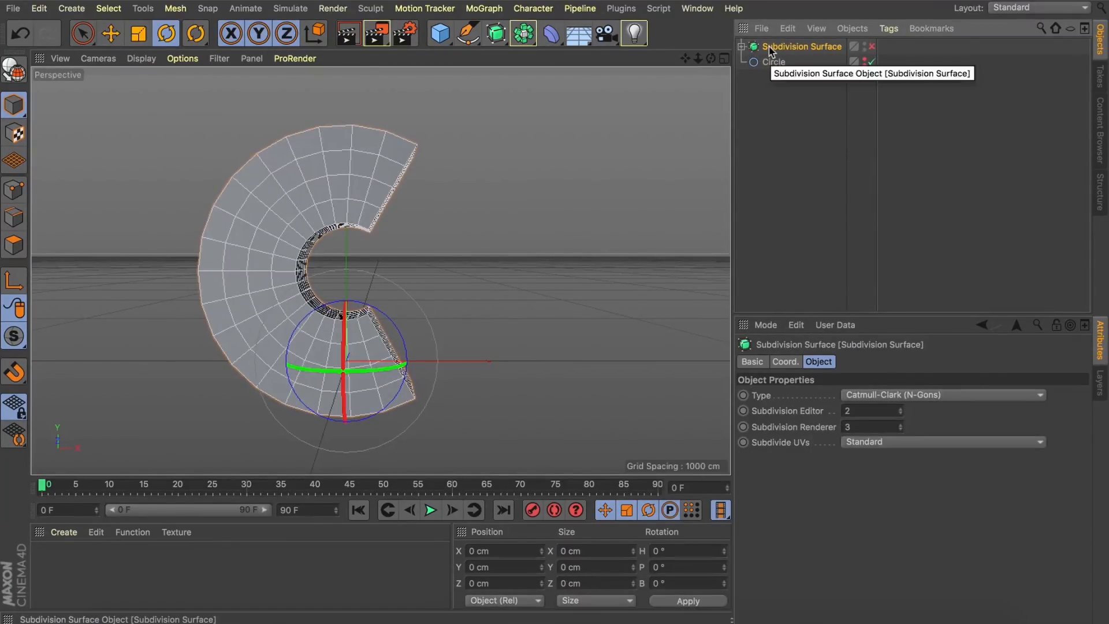
pyautogui.hotkey('alt', 'g')
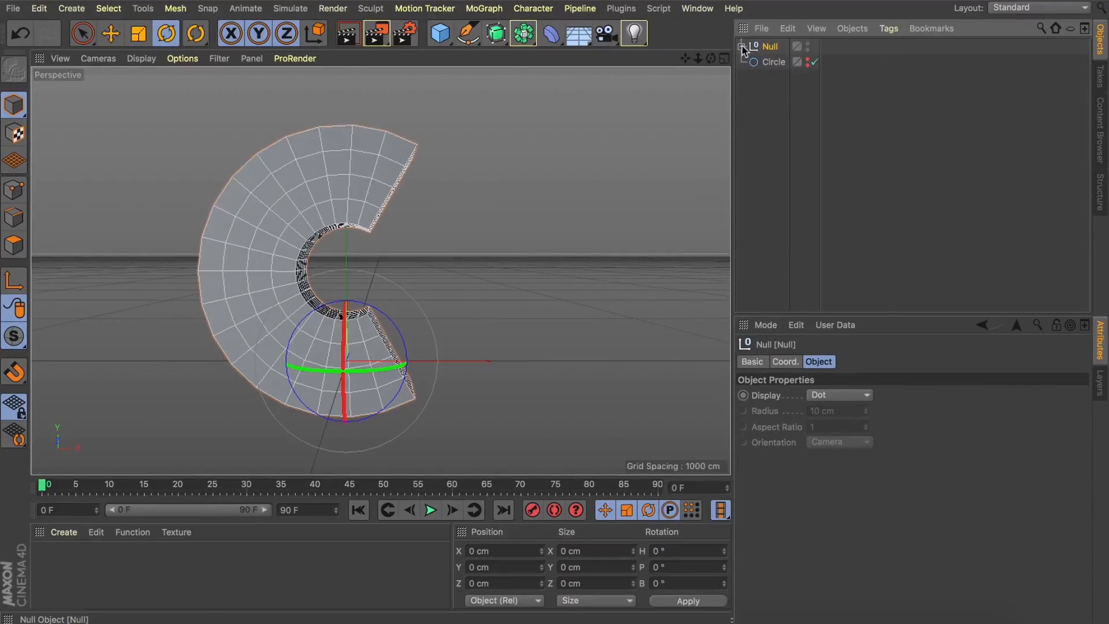
# Rename the Subdivision Surface inside the null to C
pyautogui.click(742, 47)
pyautogui.doubleClick(776, 63)
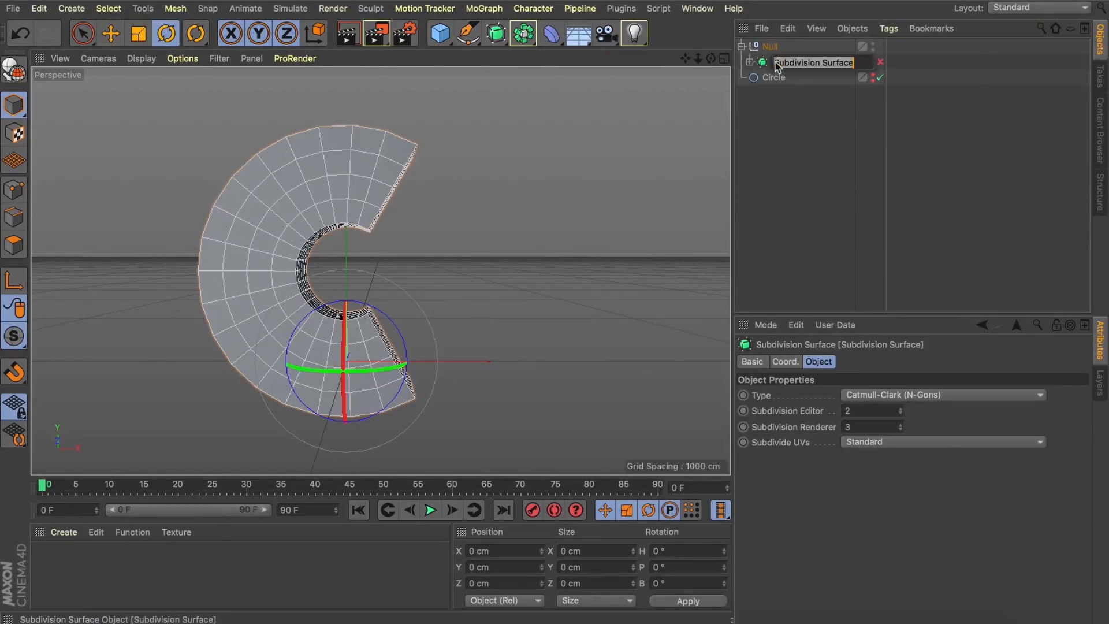
pyautogui.write('C')
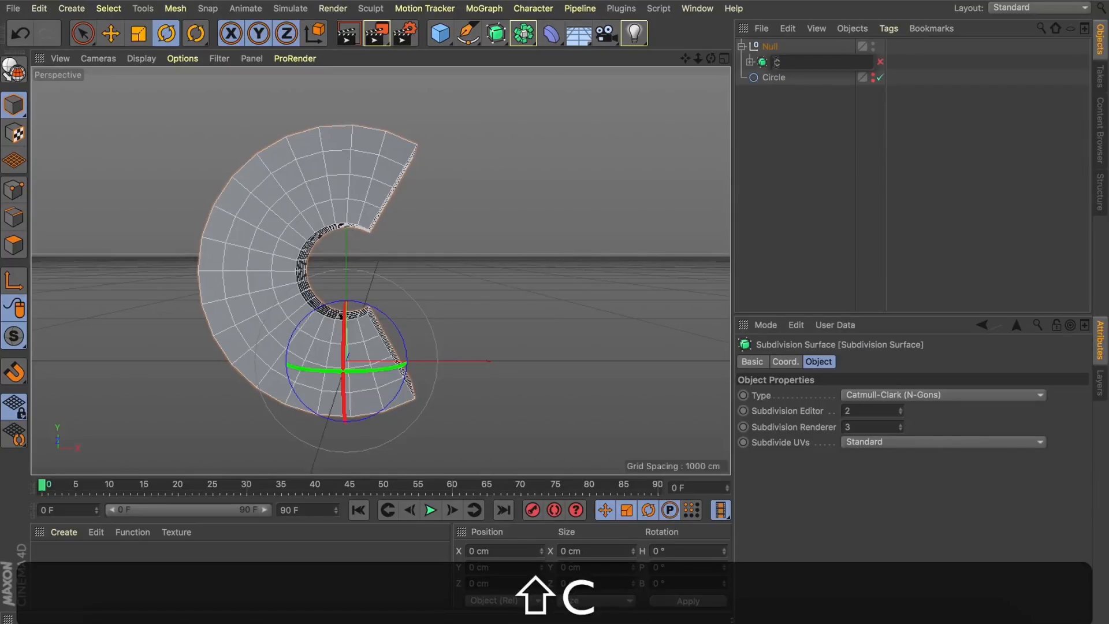
pyautogui.click(792, 99)
# Add a Melt deformer and place it inside the null, beneath the C object
pyautogui.click(771, 47)
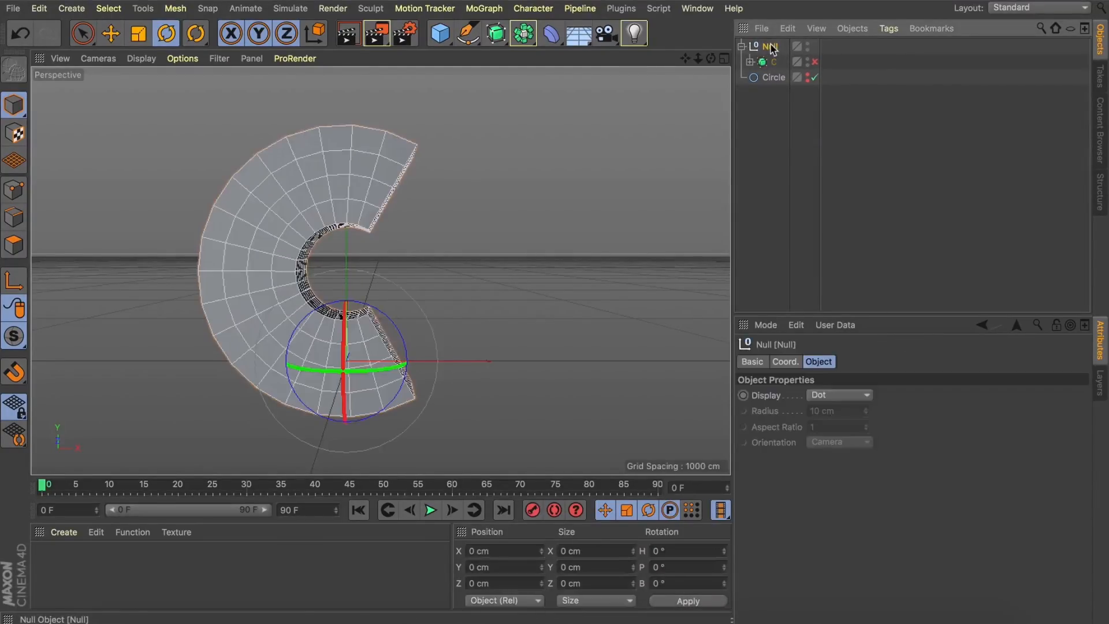
pyautogui.click(551, 33)
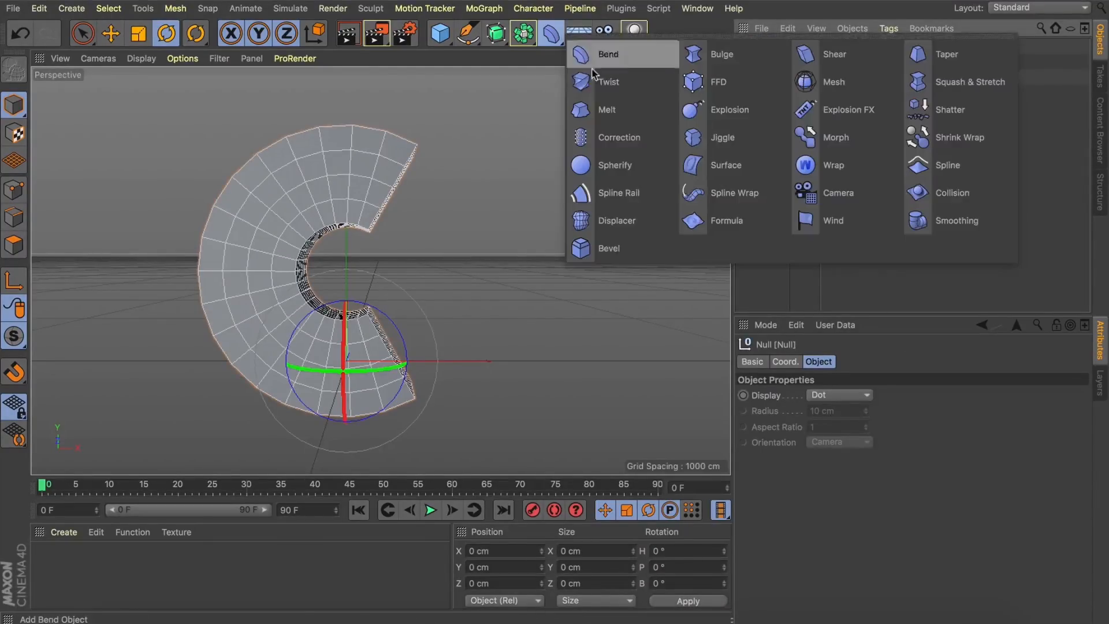
pyautogui.click(711, 154)
pyautogui.moveTo(768, 47); pyautogui.dragTo(761, 81)
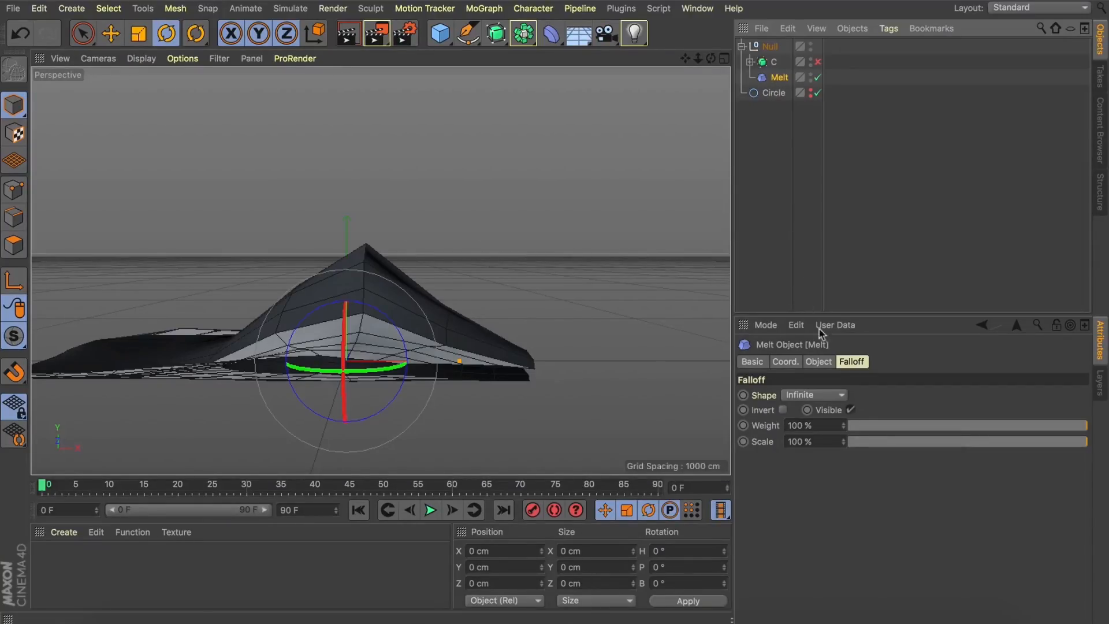
# Set the Melt strength to 8 % and re-enable the C subdivision surface
pyautogui.click(822, 363)
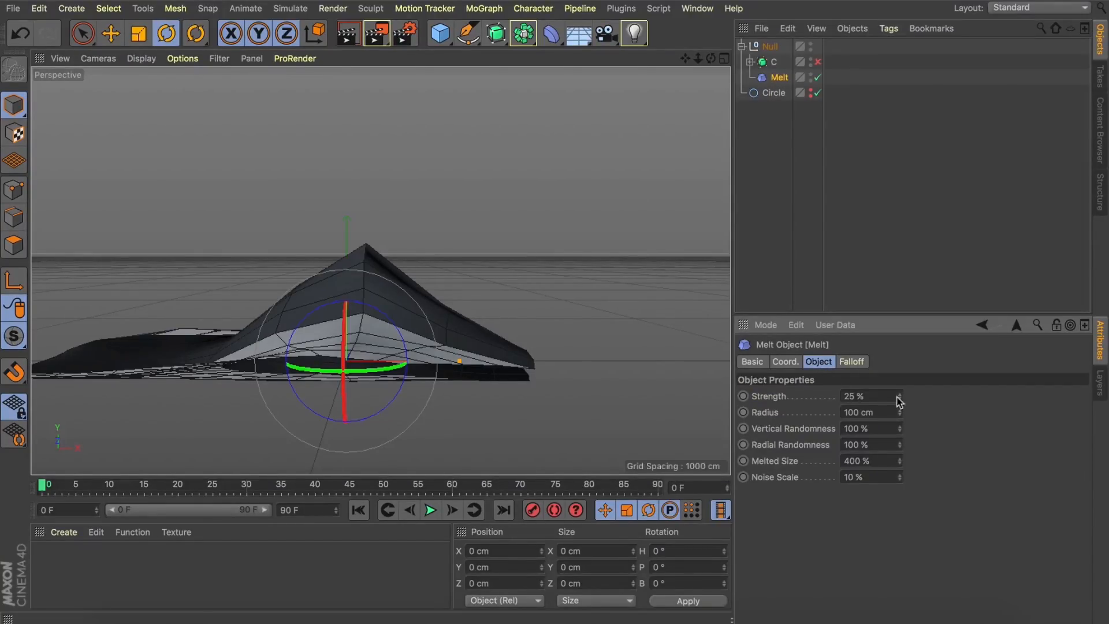
pyautogui.moveTo(899, 396)
pyautogui.mouseDown()
pyautogui.moveTo(899, 412)
pyautogui.moveTo(899, 403)
pyautogui.mouseUp()
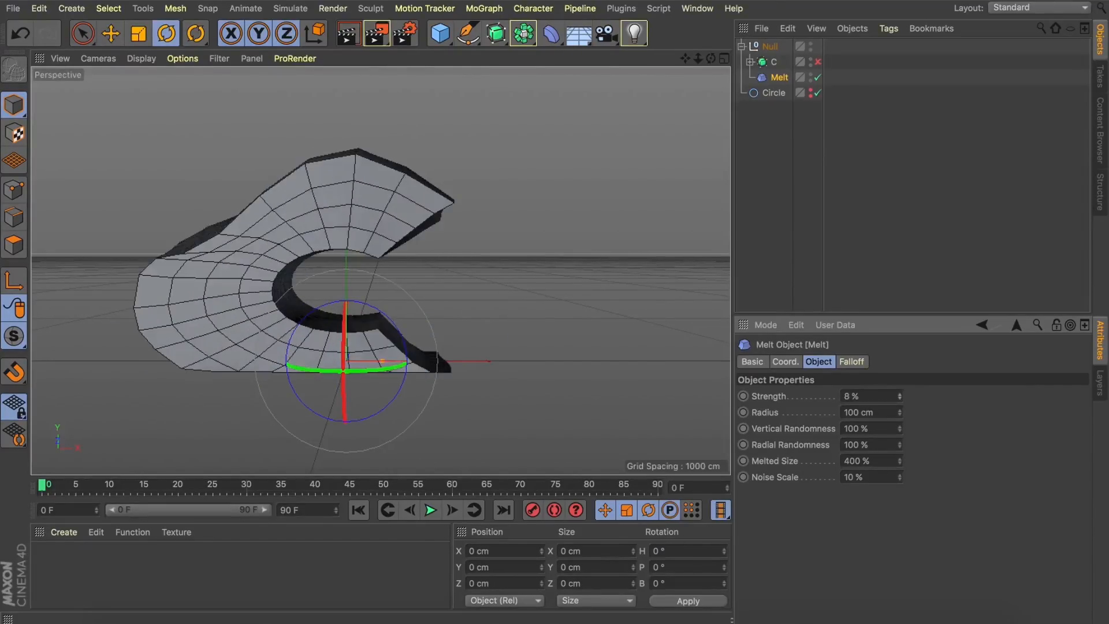
pyautogui.click(817, 62)
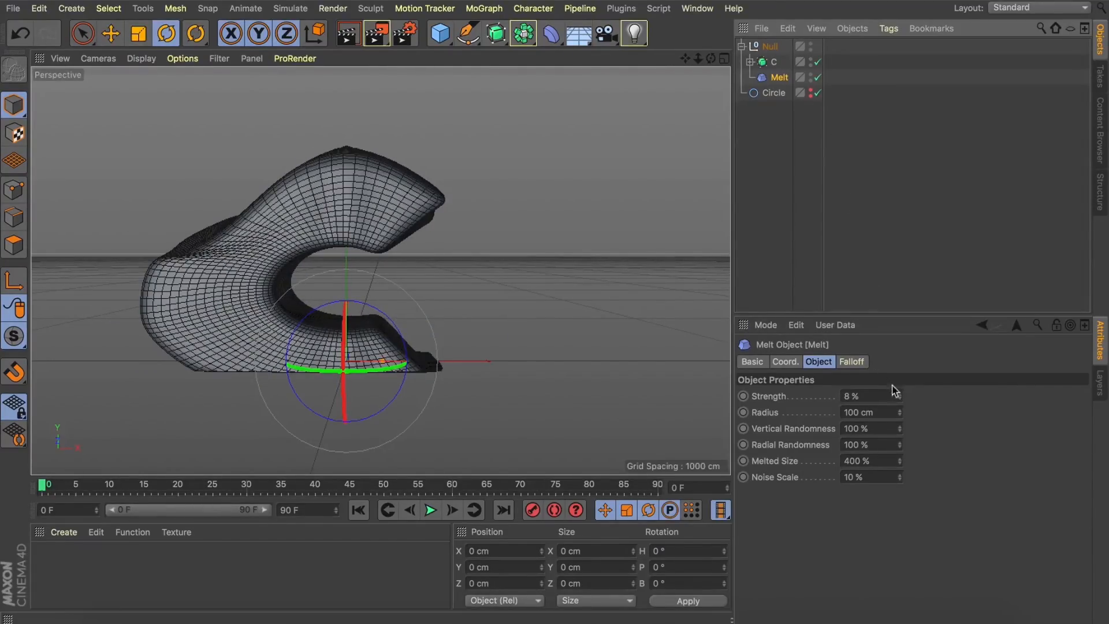
pyautogui.moveTo(899, 396)
pyautogui.mouseDown()
pyautogui.moveTo(900, 386)
pyautogui.moveTo(901, 398)
pyautogui.mouseUp()
pyautogui.press('super+z')
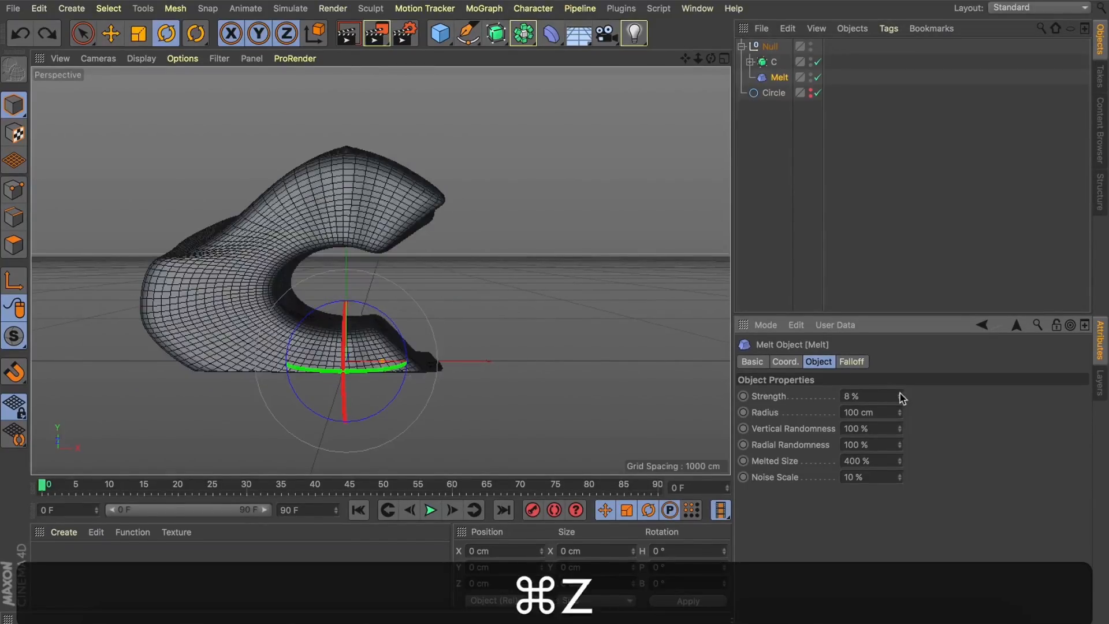
# Give the Melt deformer a Linear falloff shape oriented along +Y
pyautogui.click(851, 361)
pyautogui.click(795, 396)
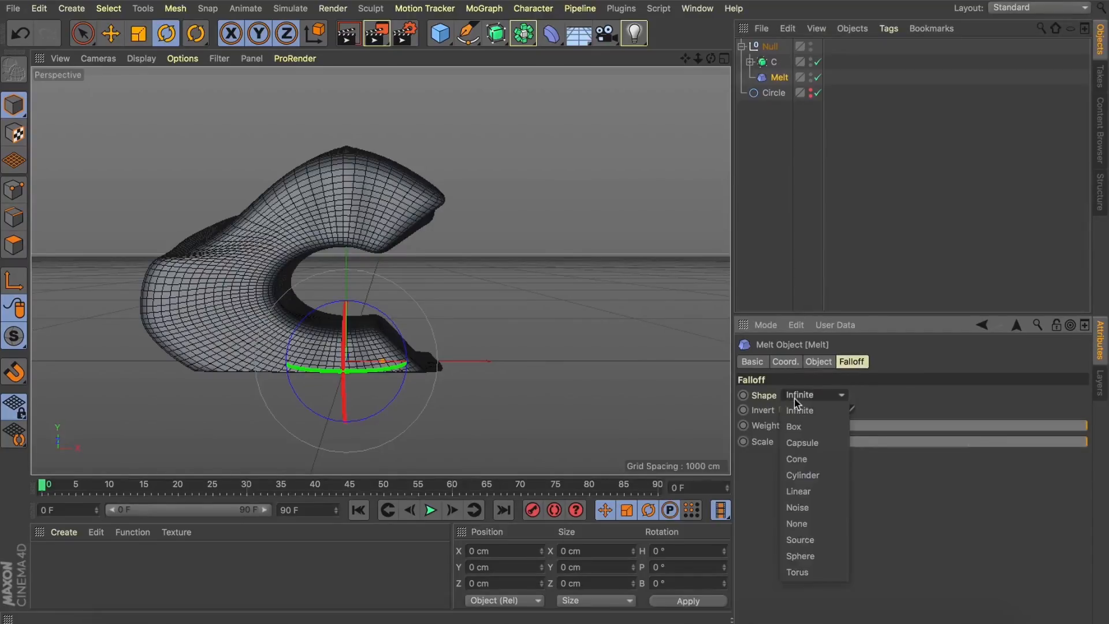
pyautogui.click(801, 492)
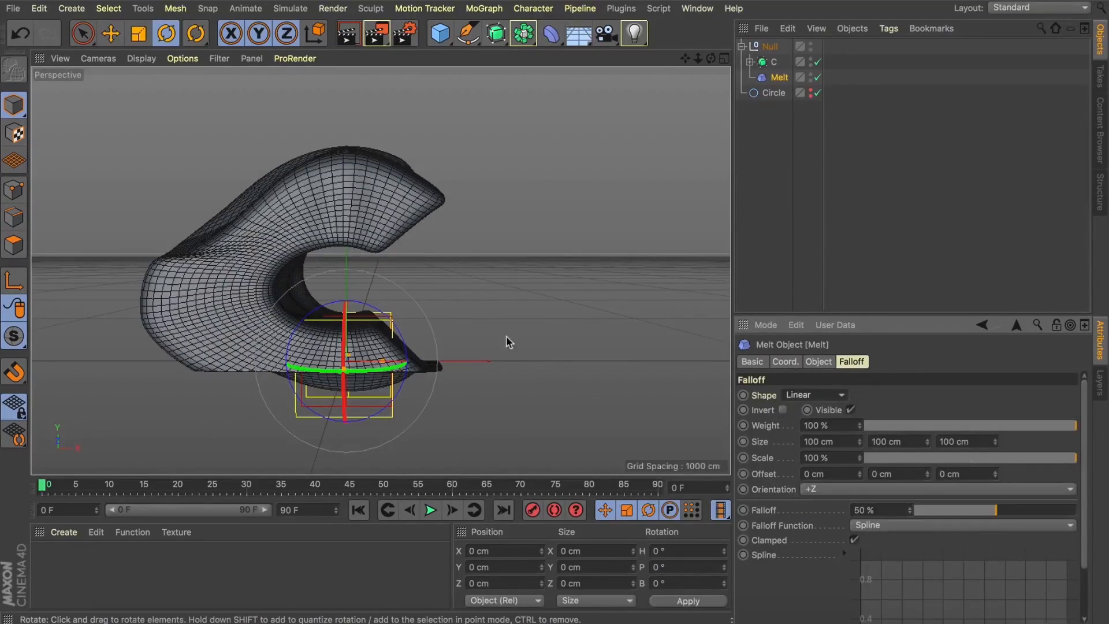
pyautogui.click(826, 489)
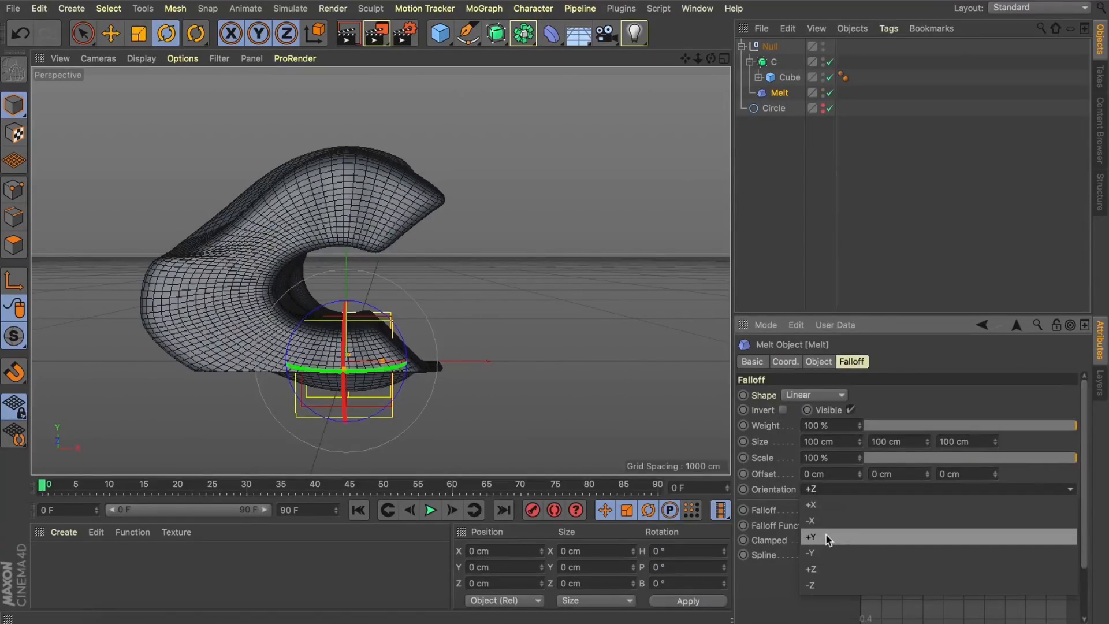
pyautogui.click(827, 537)
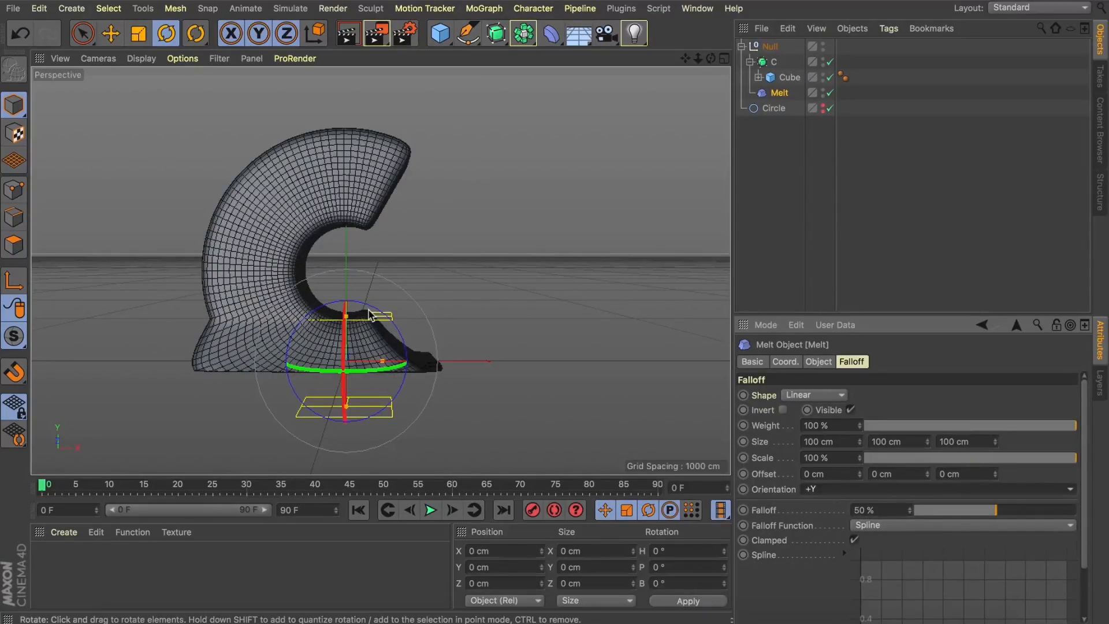
# Move the Melt deformer to about X 81 cm and Y -51 cm so only the C's base melts
pyautogui.press('e')
pyautogui.moveTo(346, 283); pyautogui.dragTo(342, 314)
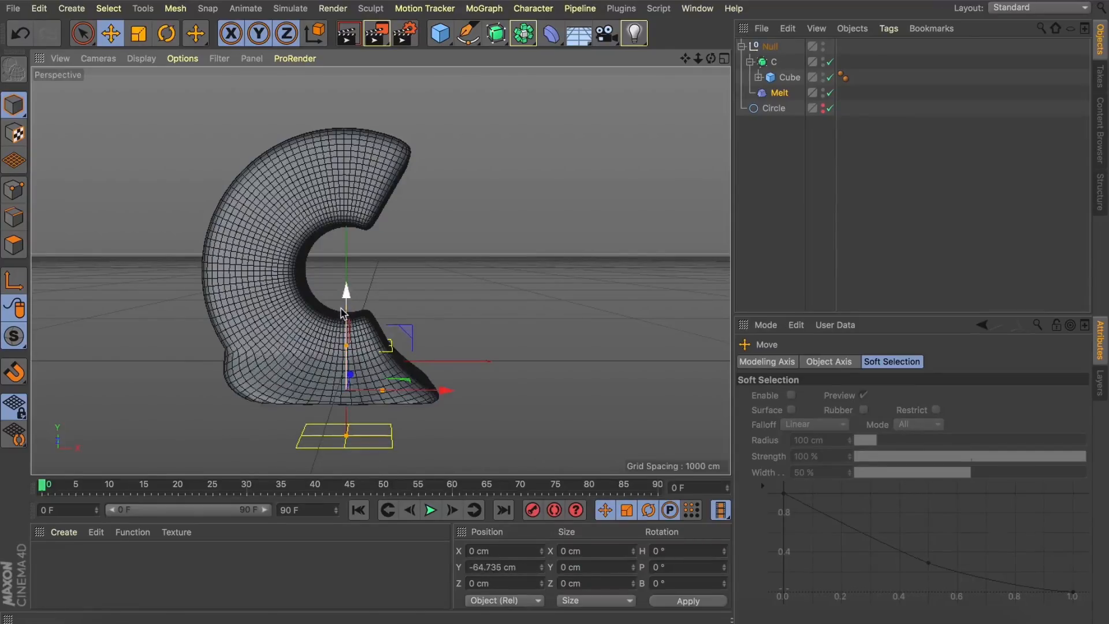
pyautogui.moveTo(449, 394); pyautogui.dragTo(485, 389)
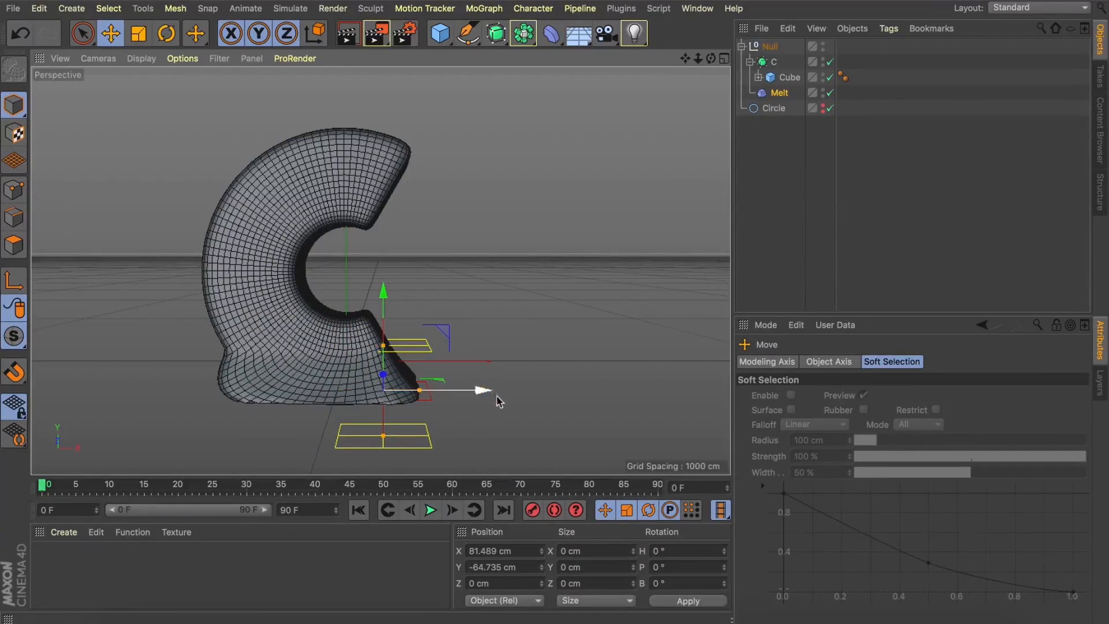
pyautogui.moveTo(383, 290); pyautogui.dragTo(383, 285)
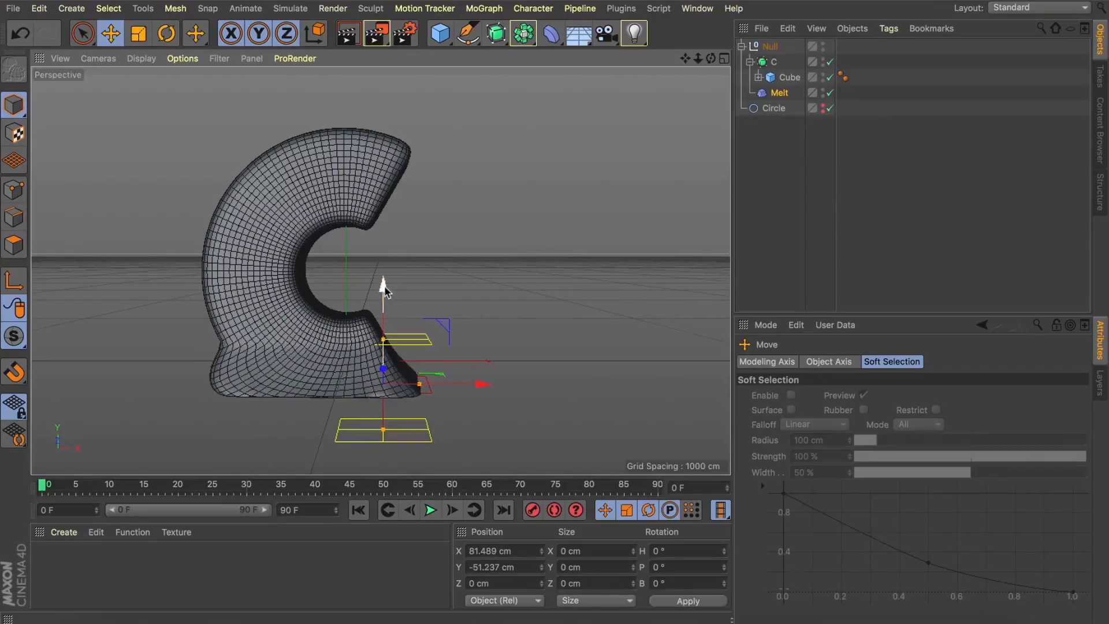
# Set the Melt radius to 9 cm, vertical randomness to 0 %, radial randomness to 100 %, melted size to 998 % and noise scale to 89 %
pyautogui.click(780, 93)
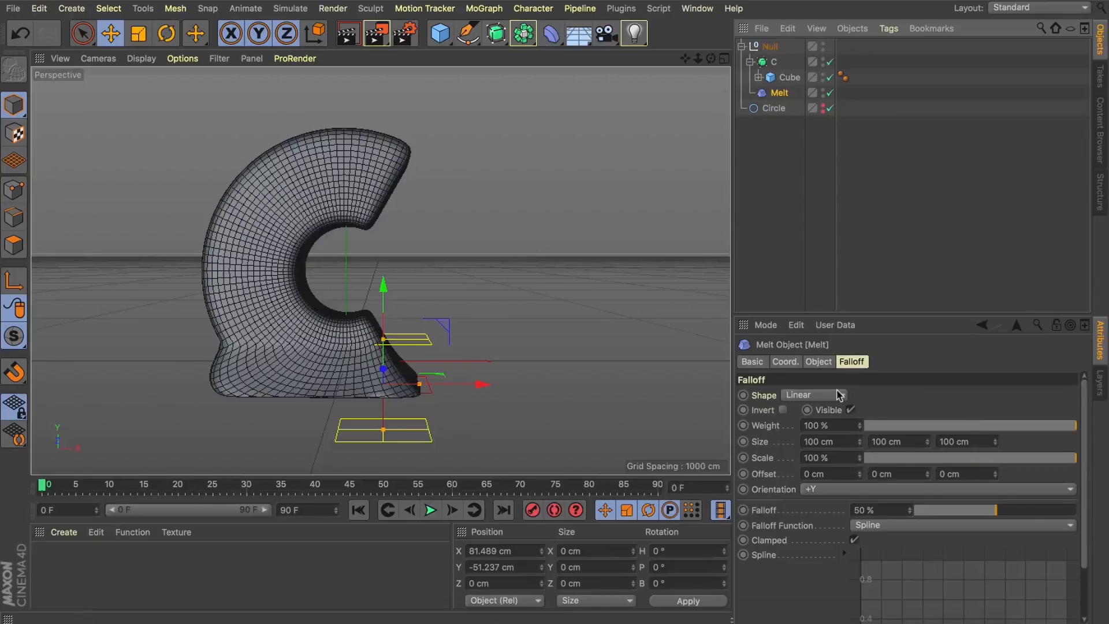
pyautogui.click(814, 364)
pyautogui.moveTo(899, 411); pyautogui.dragTo(959, 461)
pyautogui.keyDown('alt'); pyautogui.moveTo(599, 140); pyautogui.dragTo(422, 231); pyautogui.keyUp('alt')
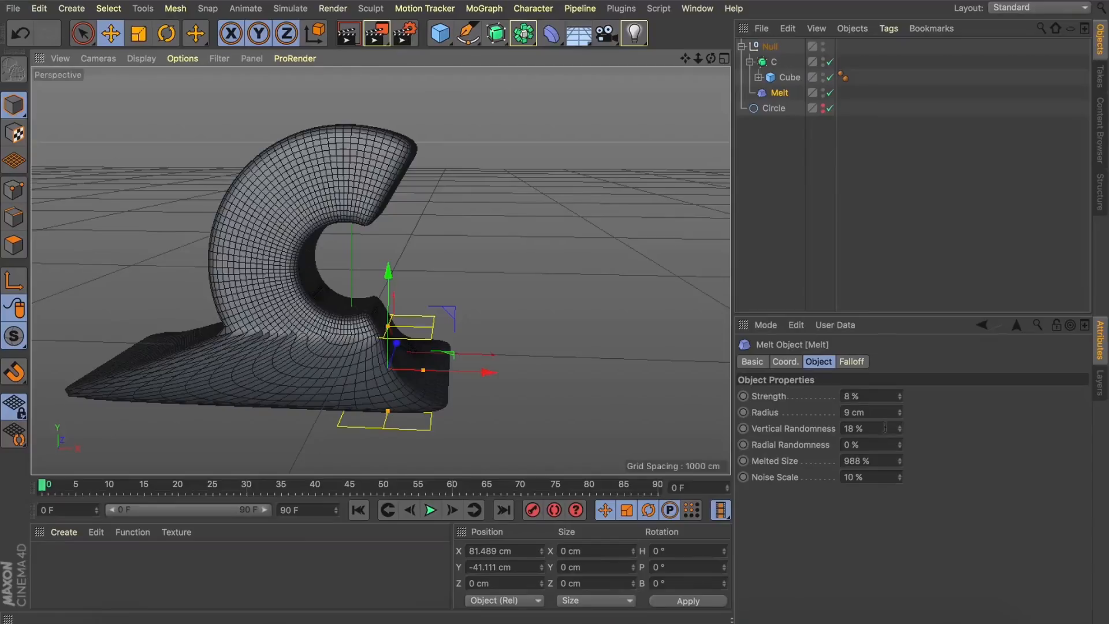
pyautogui.moveTo(897, 428); pyautogui.dragTo(922, 428)
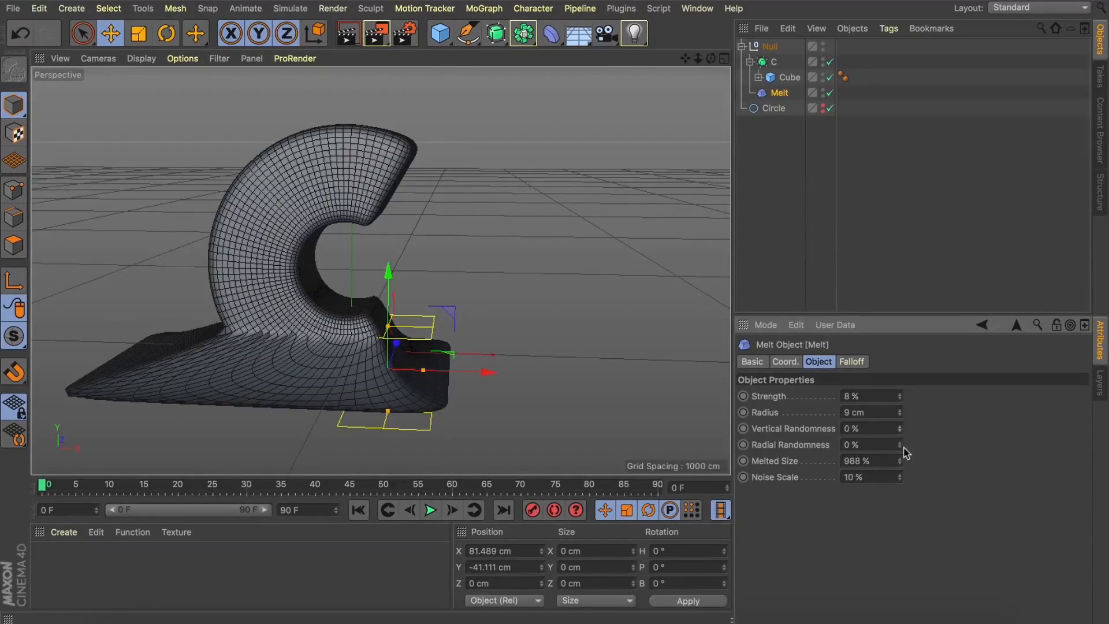
pyautogui.moveTo(899, 448); pyautogui.dragTo(899, 450)
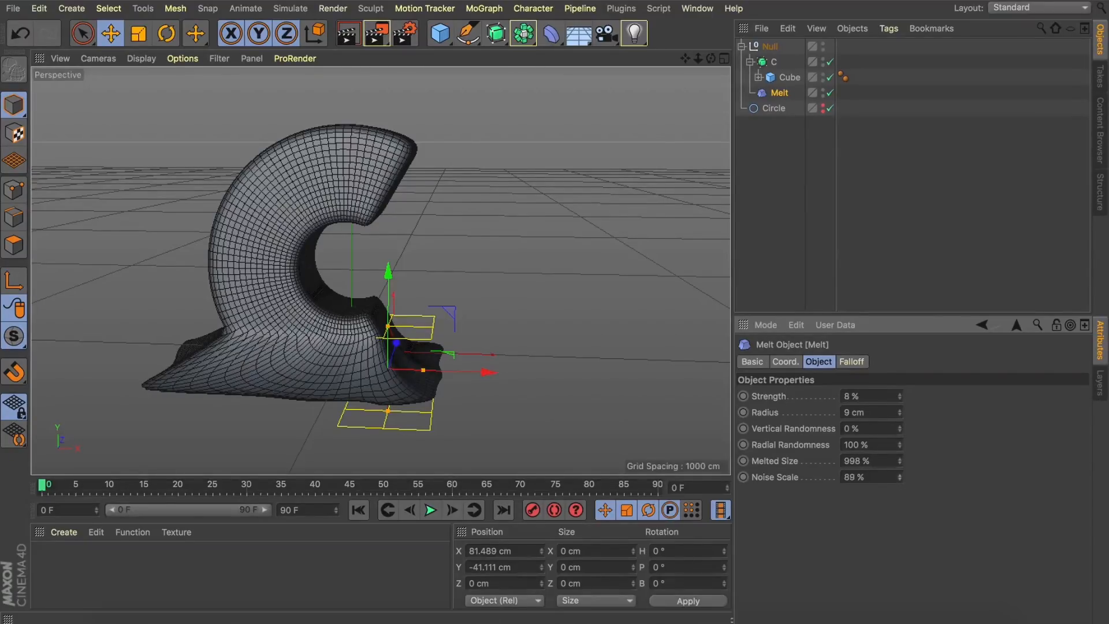
# Raise the Melt deformer to about Y -15 cm and set its falloff Y size to 44 cm and radius to 202 cm
pyautogui.keyDown('alt'); pyautogui.moveTo(364, 356); pyautogui.dragTo(389, 269); pyautogui.keyUp('alt')
pyautogui.click(852, 361)
pyautogui.moveTo(926, 441); pyautogui.dragTo(927, 465)
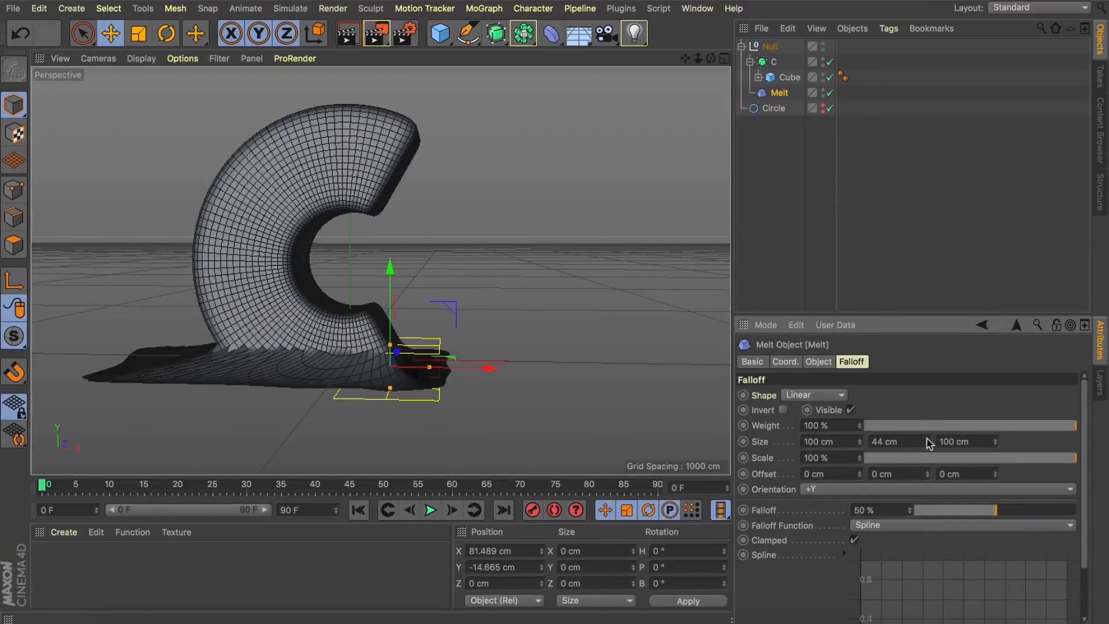
pyautogui.click(818, 361)
pyautogui.moveTo(900, 413); pyautogui.dragTo(900, 398)
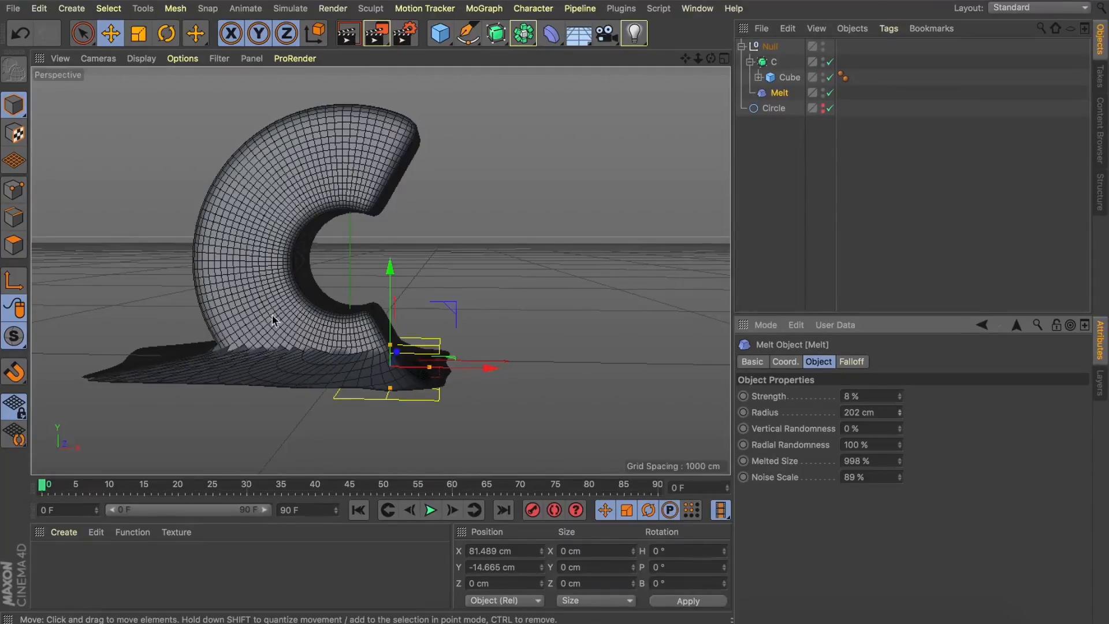
# Set the Y size of the Melt falloff to 72 cm
pyautogui.scroll(5, 490, 247)
pyautogui.keyDown('alt'); pyautogui.moveTo(490, 248); pyautogui.dragTo(382, 268); pyautogui.keyUp('alt')
pyautogui.click(852, 361)
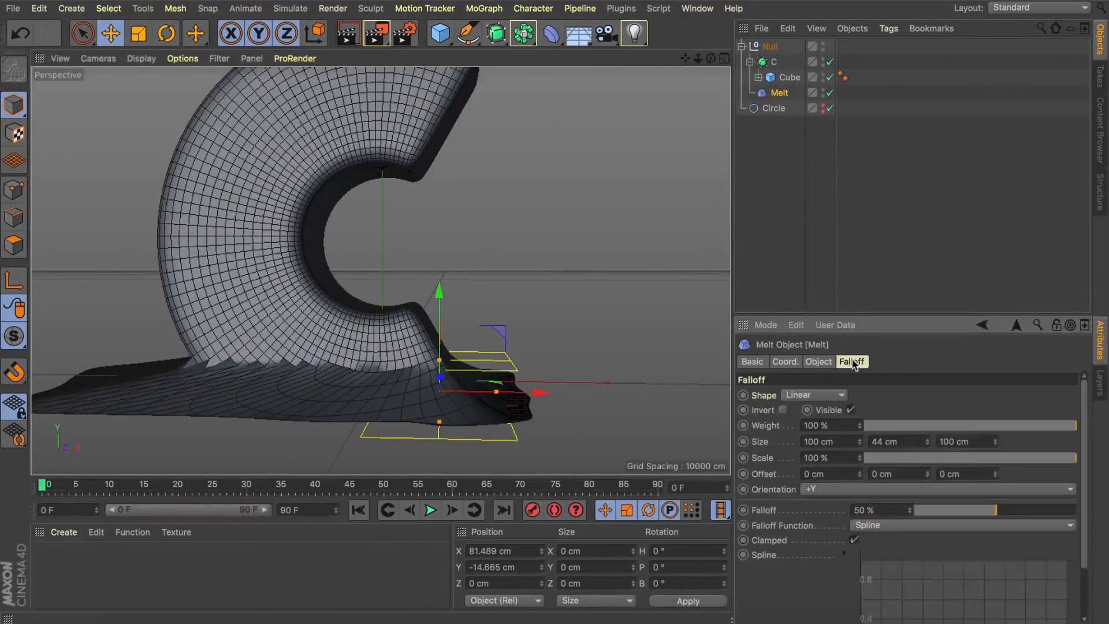
pyautogui.moveTo(928, 443); pyautogui.dragTo(927, 446)
# Move the Melt deformer to about Y -54 cm and raise its strength to about 19.6 %
pyautogui.moveTo(440, 290); pyautogui.dragTo(545, 421)
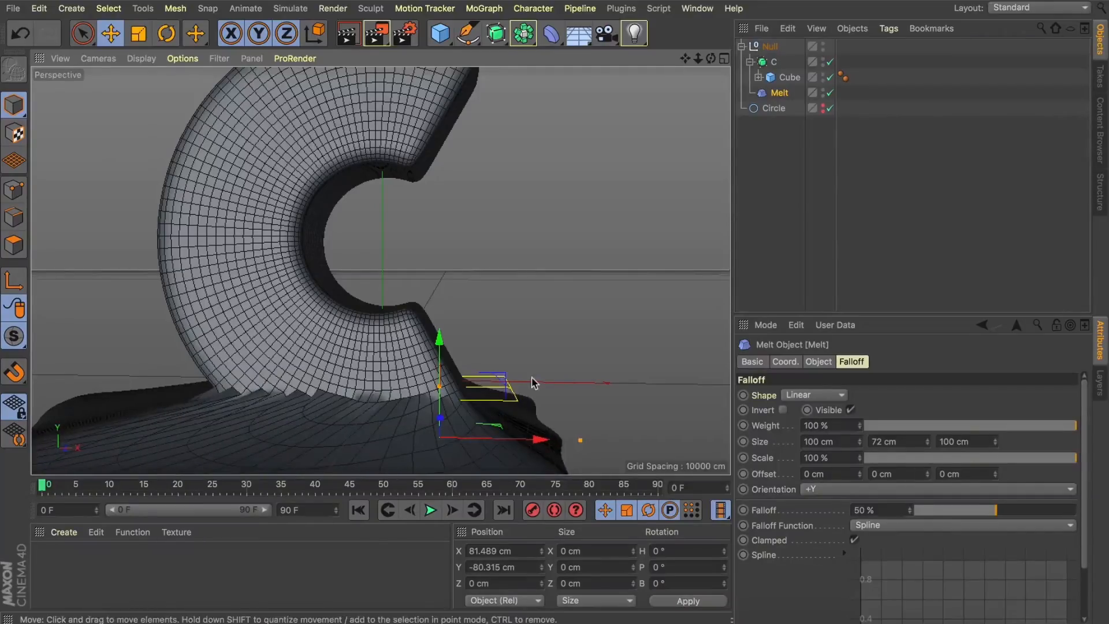
pyautogui.scroll(-3, 532, 381)
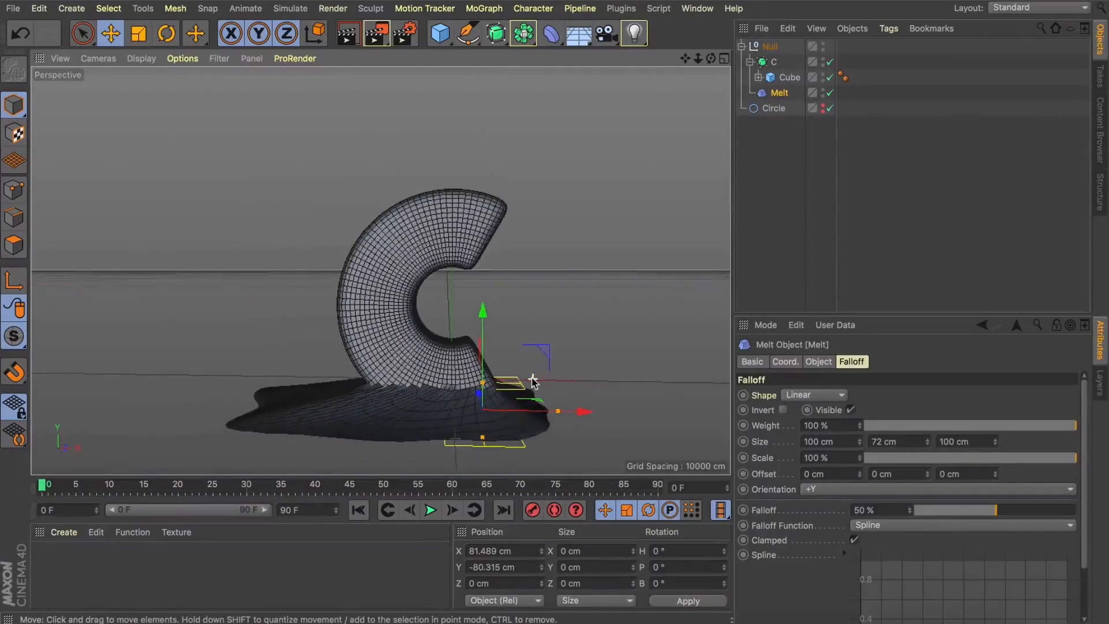
pyautogui.moveTo(532, 381); pyautogui.dragTo(486, 413)
pyautogui.moveTo(710, 58)
pyautogui.mouseDown()
pyautogui.moveTo(712, 104)
pyautogui.moveTo(709, 63)
pyautogui.mouseUp()
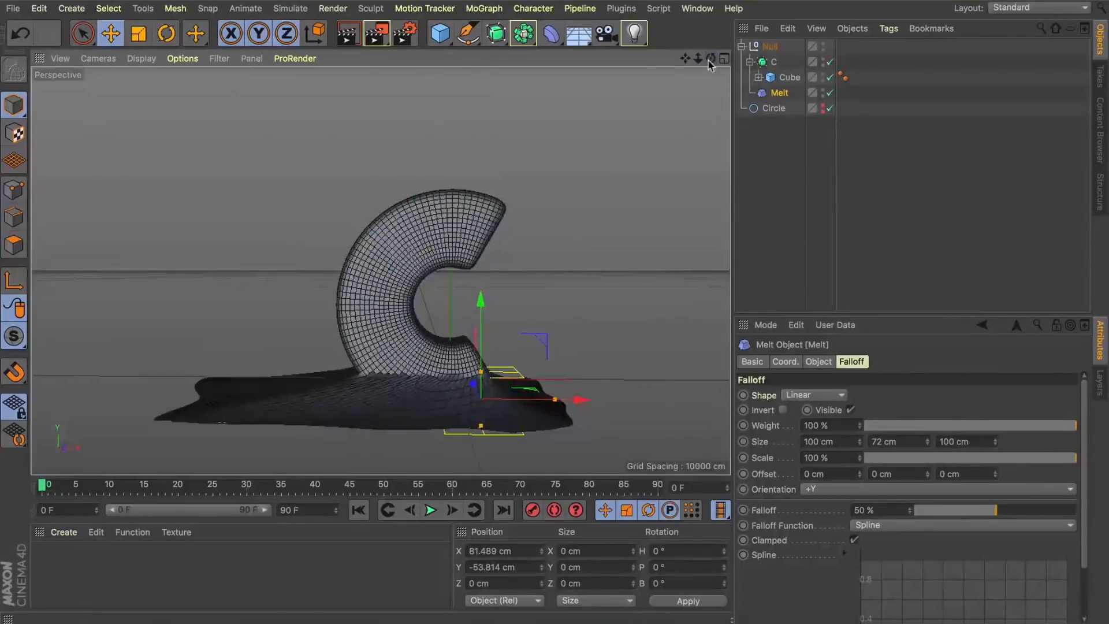
# Reduce the melted size to about 745 % and shift the Melt deformer up to about Y 4 cm and towards the C's centre along X
pyautogui.click(819, 361)
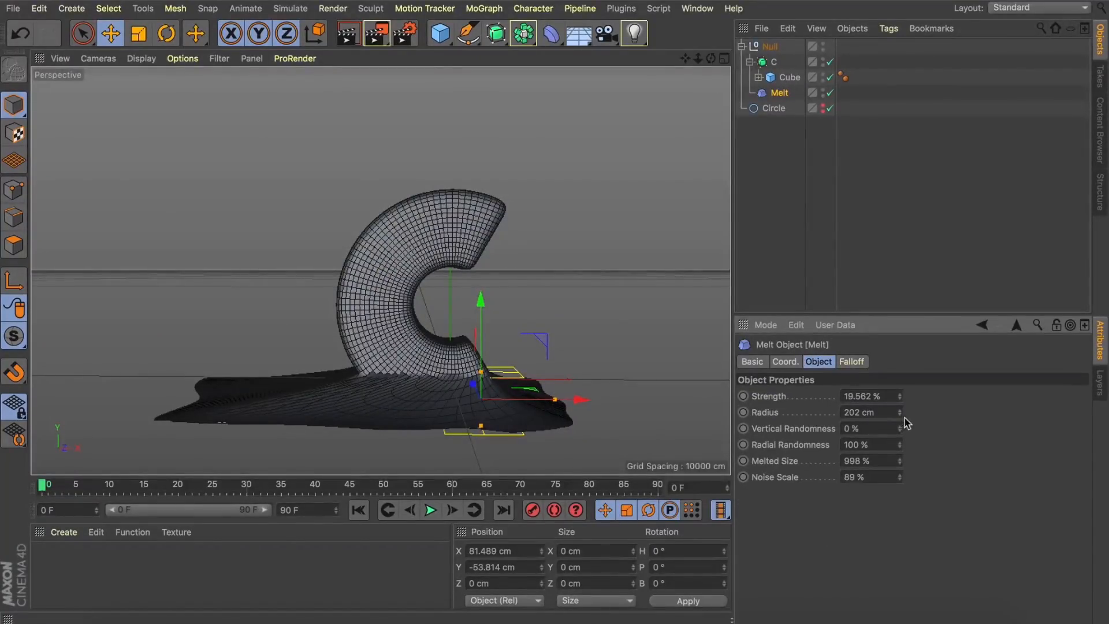
pyautogui.moveTo(900, 458); pyautogui.dragTo(899, 467)
pyautogui.moveTo(580, 399); pyautogui.dragTo(566, 398)
pyautogui.moveTo(900, 462); pyautogui.dragTo(899, 465)
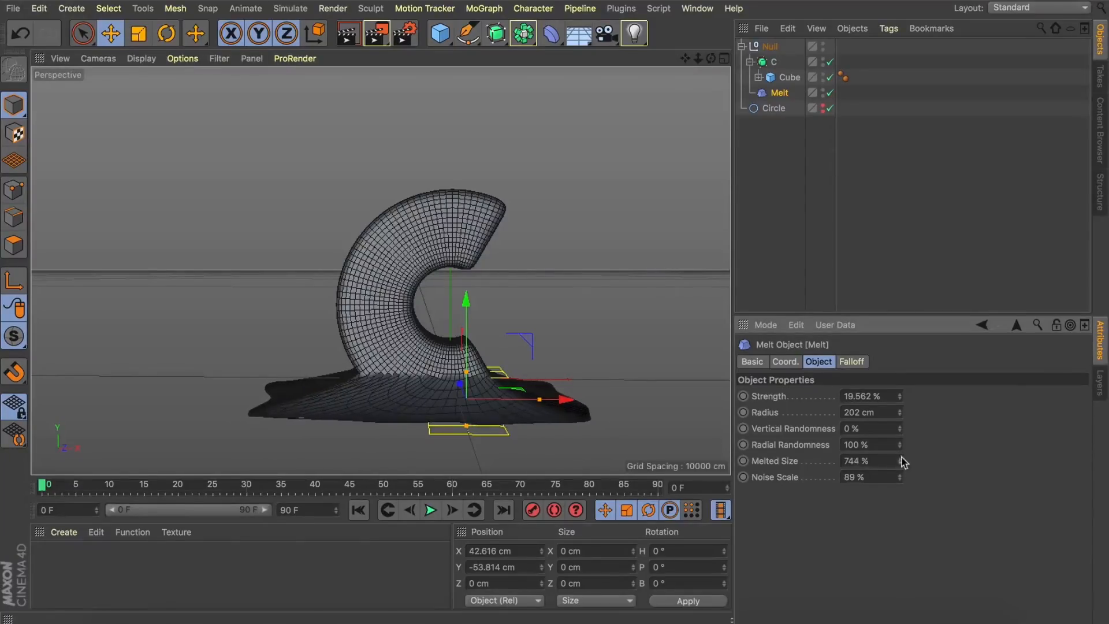
pyautogui.moveTo(466, 307); pyautogui.dragTo(467, 288)
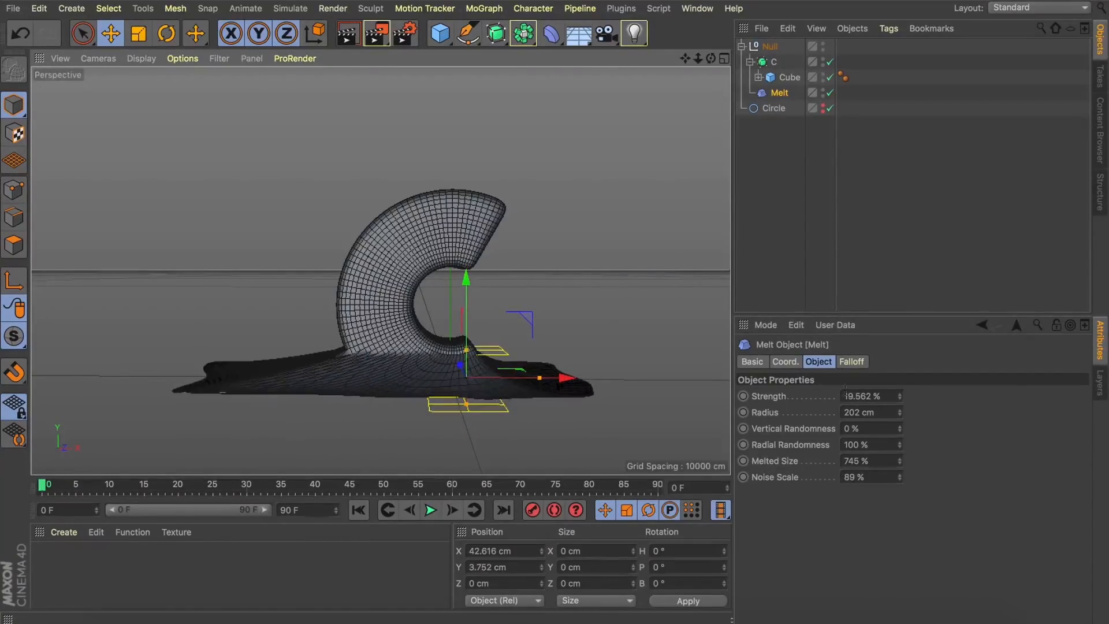
pyautogui.moveTo(902, 469); pyautogui.dragTo(901, 479)
pyautogui.moveTo(563, 378); pyautogui.dragTo(542, 380)
# Clear the selection, hide the Melt deformer in the viewport and the render, and expand the cube's hierarchy
pyautogui.moveTo(710, 58)
pyautogui.mouseDown()
pyautogui.moveTo(652, 86)
pyautogui.moveTo(702, 49)
pyautogui.moveTo(693, 81)
pyautogui.moveTo(589, 46)
pyautogui.moveTo(710, 58)
pyautogui.mouseUp()
pyautogui.click(771, 176)
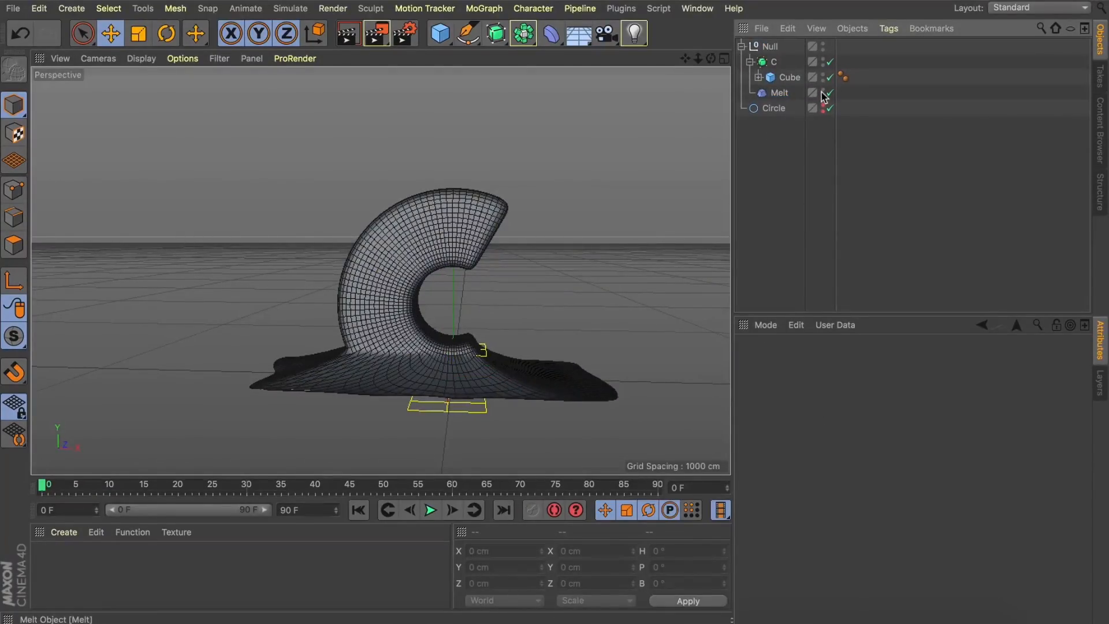
pyautogui.click(758, 77)
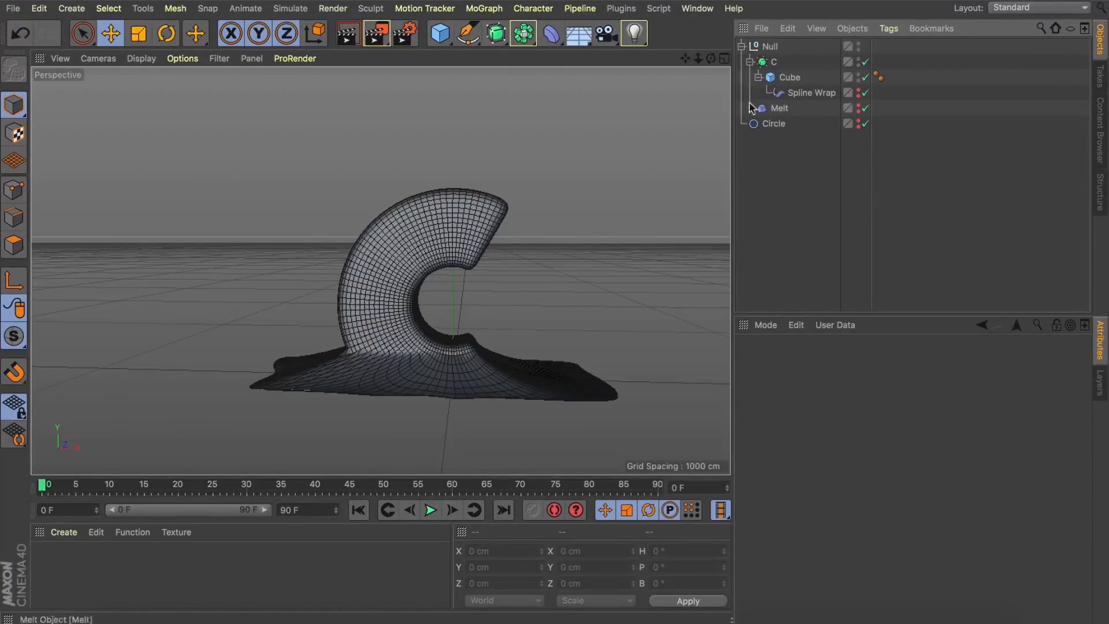
# Add a camera and frame the melting C more closely in the view
pyautogui.click(607, 33)
pyautogui.moveTo(697, 58)
pyautogui.mouseDown()
pyautogui.moveTo(629, 58)
pyautogui.moveTo(745, 58)
pyautogui.moveTo(710, 40)
pyautogui.moveTo(704, 58)
pyautogui.moveTo(686, 9)
pyautogui.moveTo(725, 32)
pyautogui.moveTo(724, 59)
pyautogui.moveTo(714, 60)
pyautogui.mouseUp()
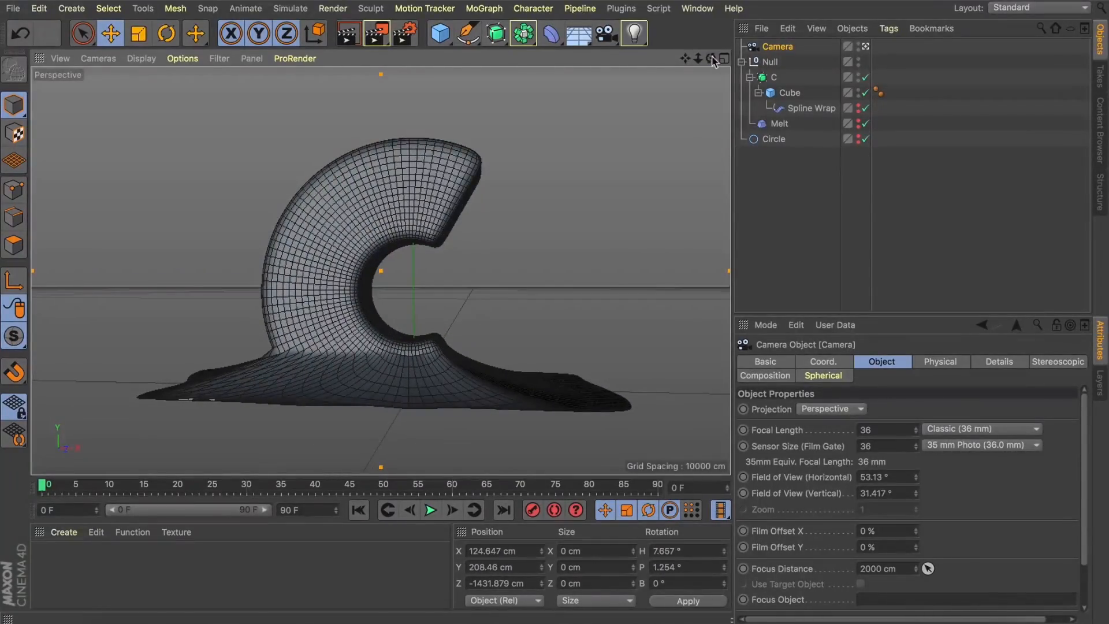
# Add a plane under the C, scale it up to about 2391 cm square and rename it Floor
pyautogui.moveTo(440, 33); pyautogui.dragTo(550, 84)
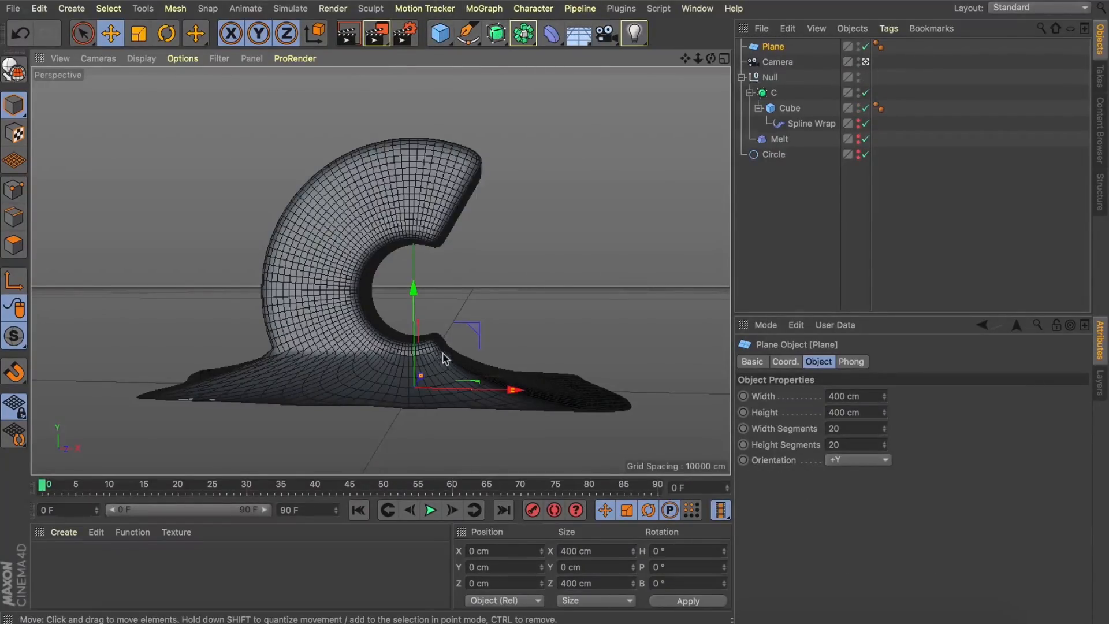
pyautogui.press('t')
pyautogui.moveTo(526, 336); pyautogui.dragTo(690, 230)
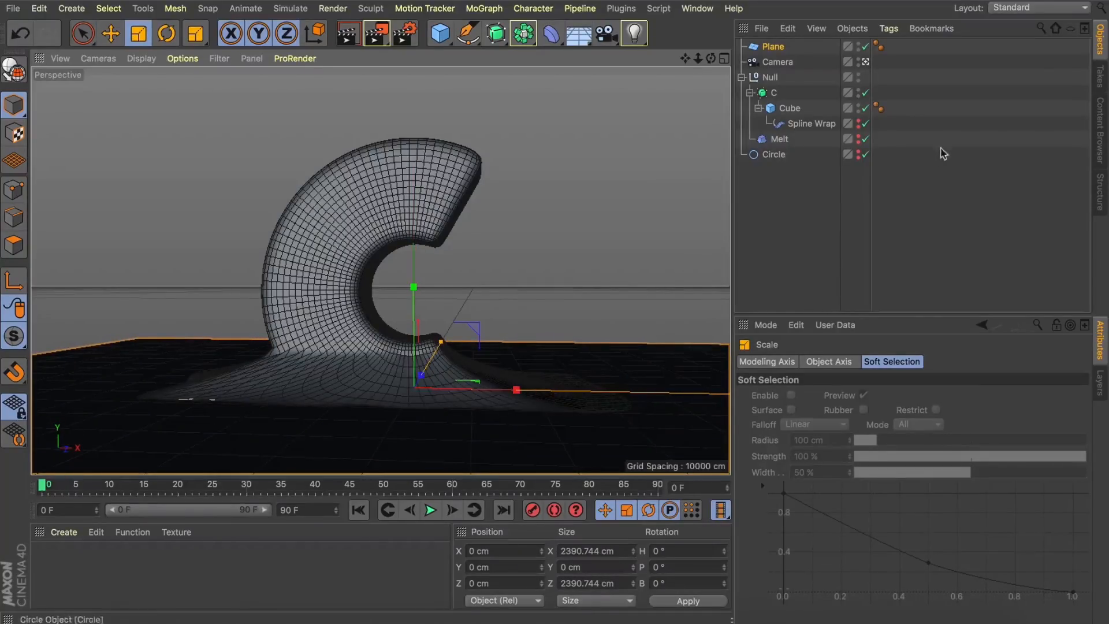
pyautogui.doubleClick(776, 49)
pyautogui.write('Floor')
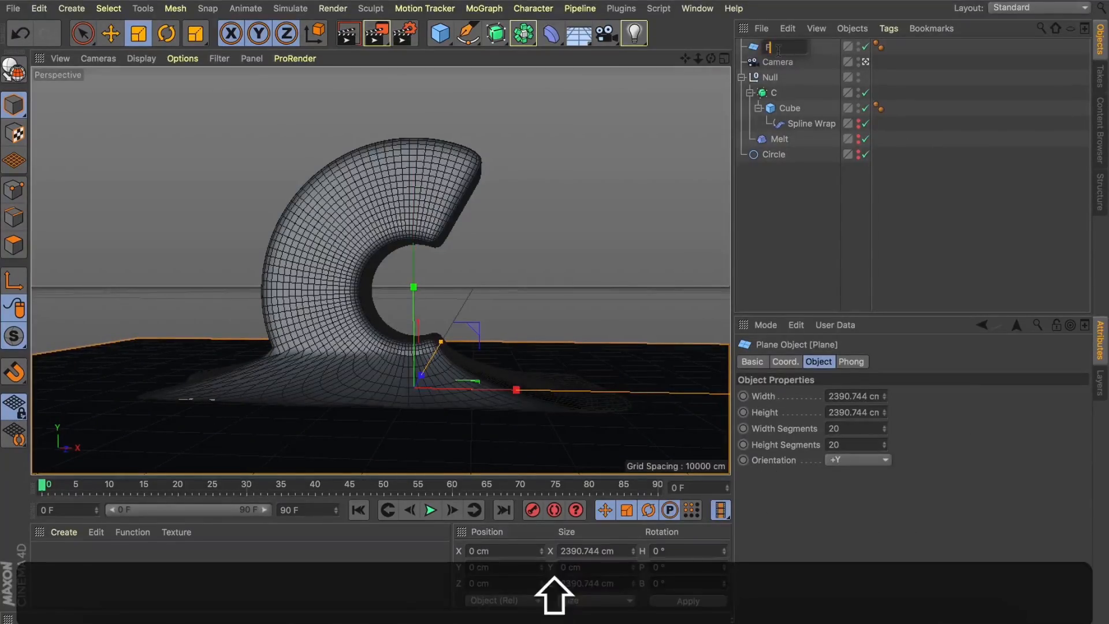
# Move the Floor below the Circle at the end of the object hierarchy and clear the selection
pyautogui.press('Return')
pyautogui.moveTo(777, 52); pyautogui.dragTo(773, 195)
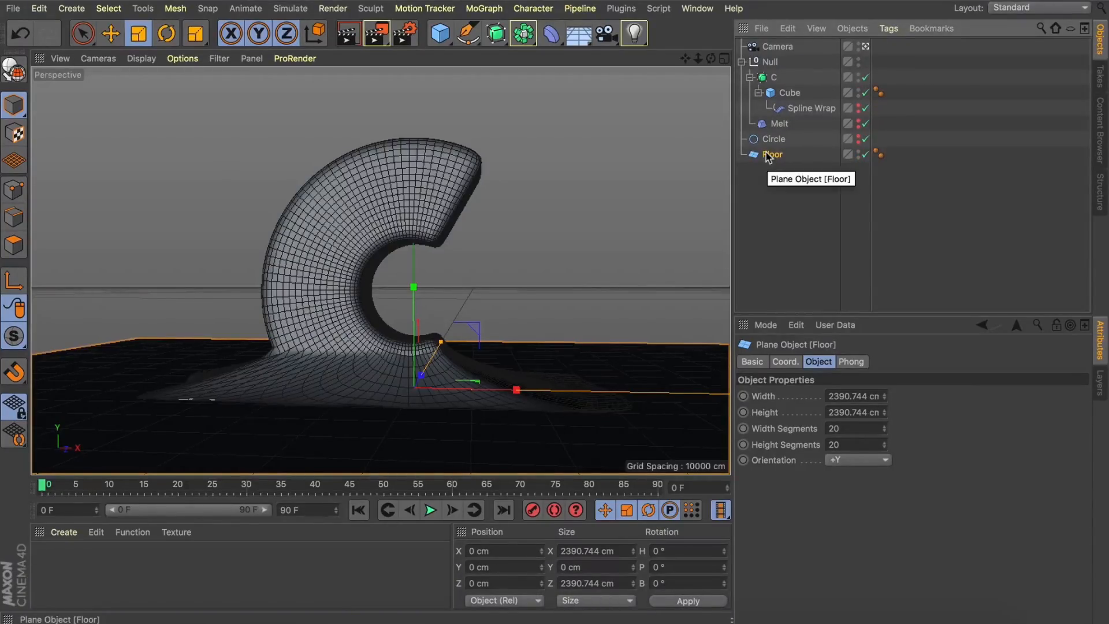
pyautogui.click(785, 181)
# Raise the start point of the Spline Wrap's Rotation curve to about 0.45 to twist the C
pyautogui.click(797, 109)
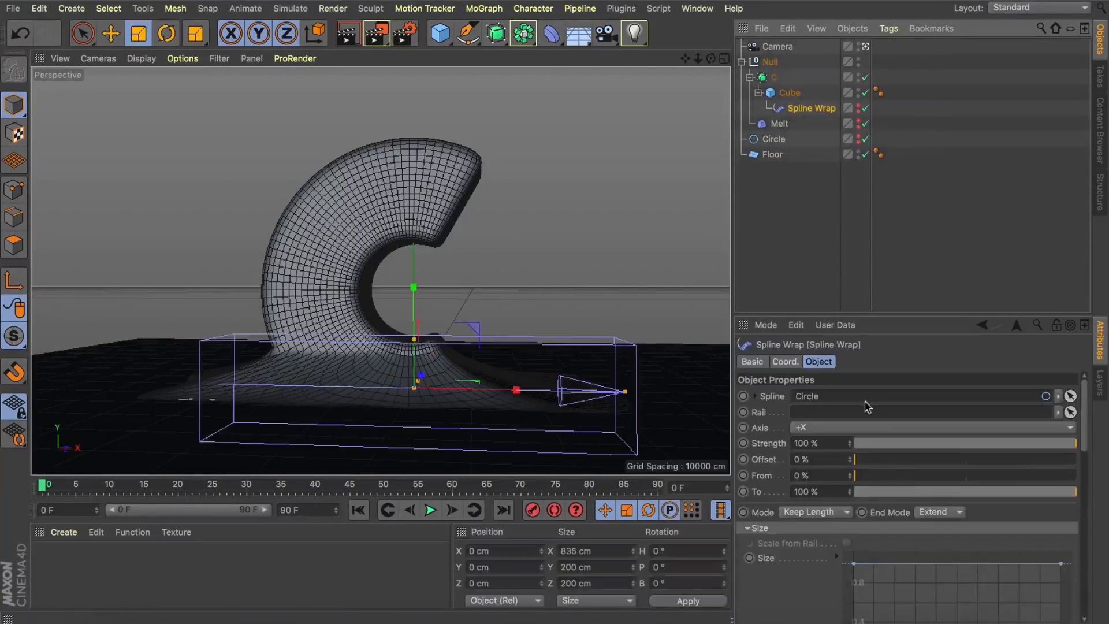
pyautogui.scroll(-5, 808, 540)
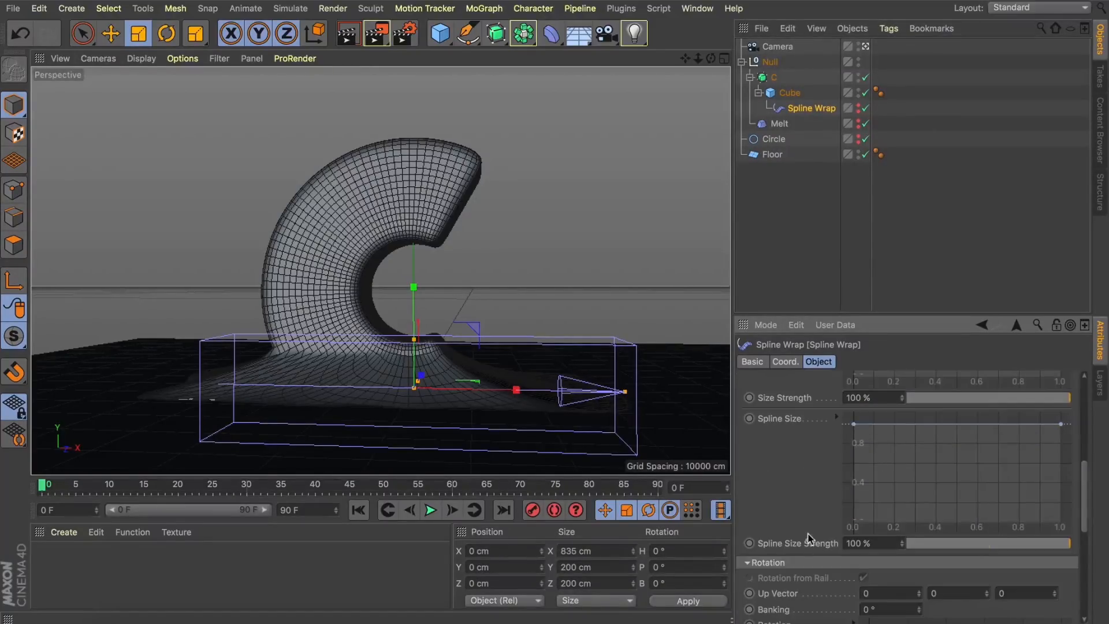
pyautogui.scroll(-5, 781, 579)
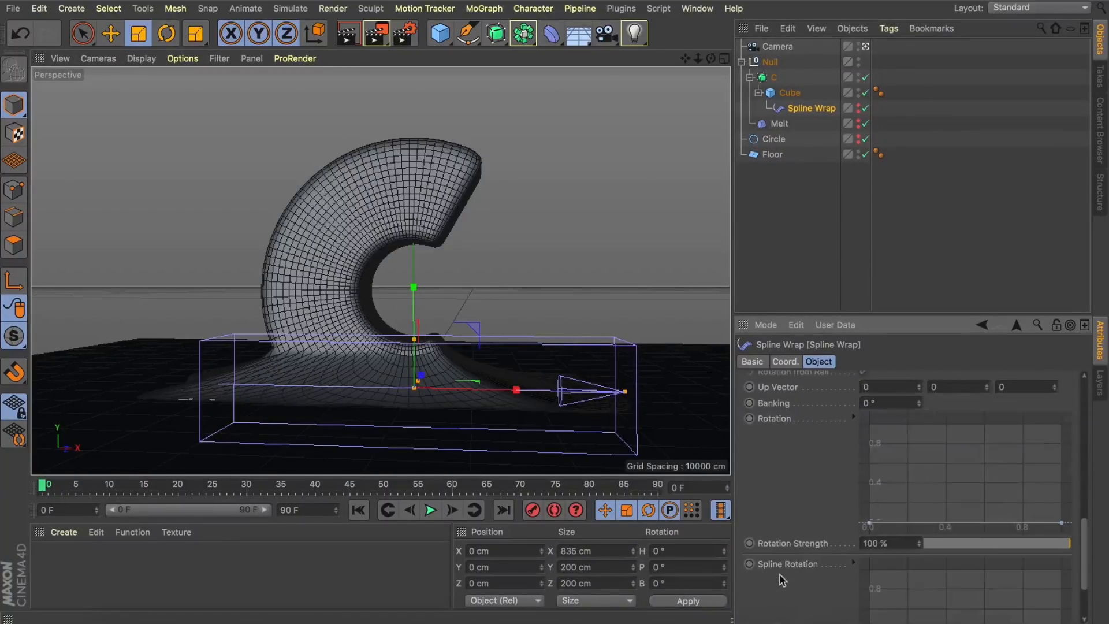
pyautogui.moveTo(867, 524); pyautogui.dragTo(853, 480)
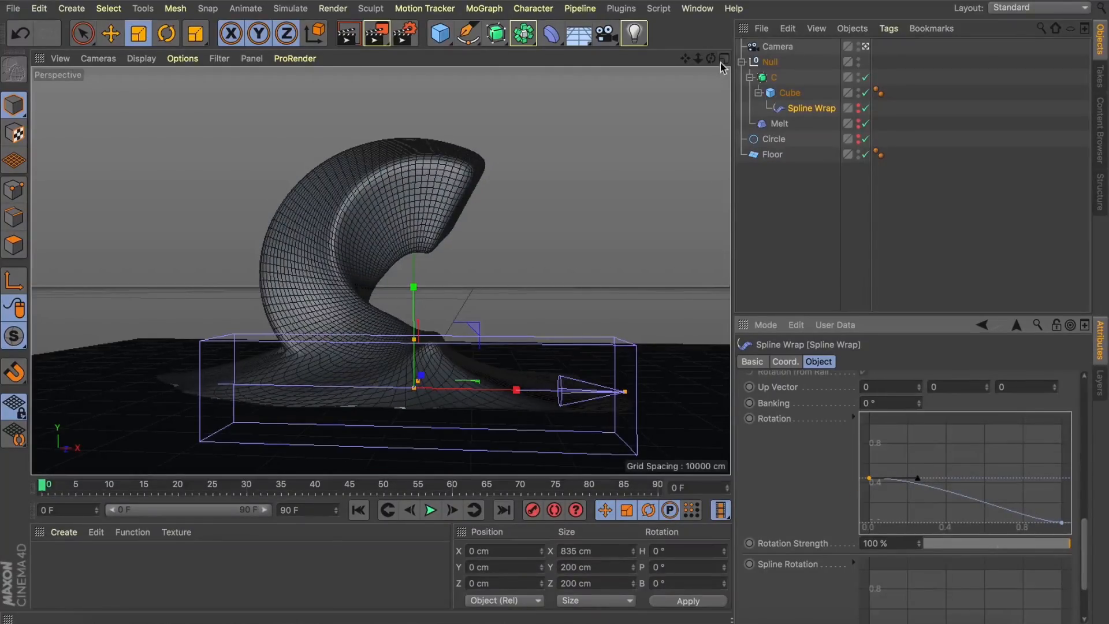
# Leave the camera view, force the Floor visible in viewport and render, and collapse the Null's hierarchy
pyautogui.click(866, 48)
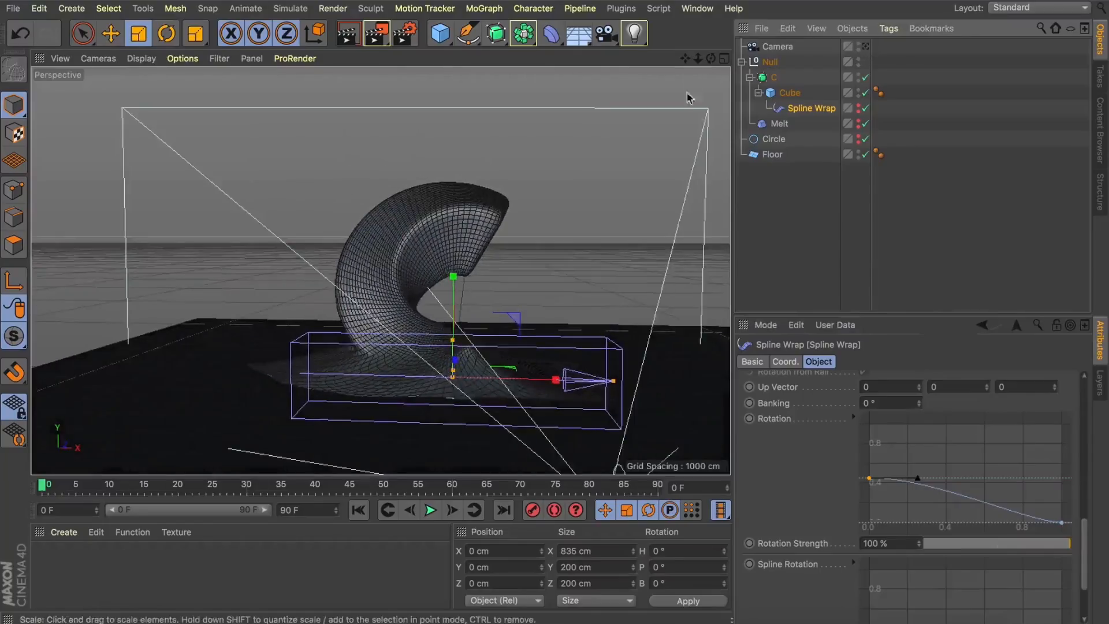
pyautogui.press('alt')
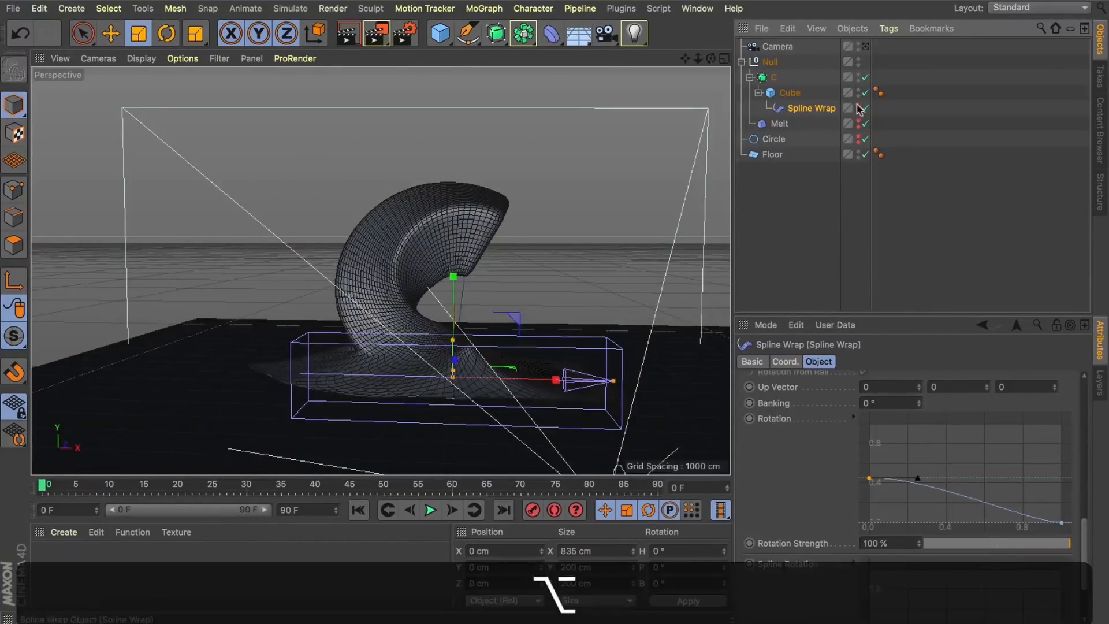
pyautogui.click(814, 226)
pyautogui.moveTo(711, 58); pyautogui.dragTo(635, 72)
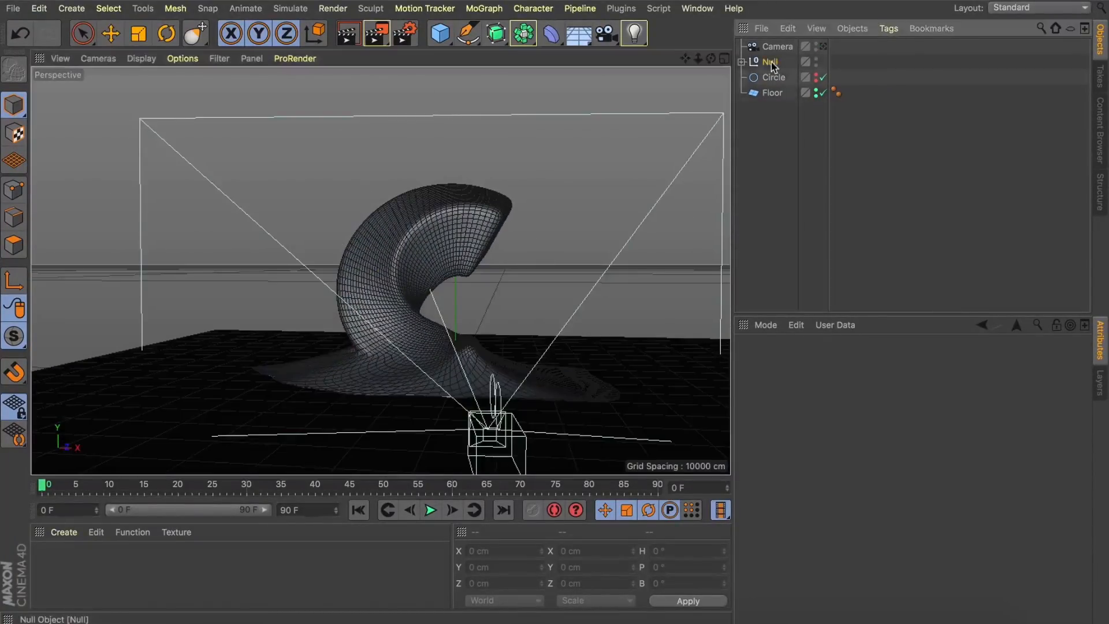
# Place the Null inside a Connect object as its child and collapse the Connect hierarchy
pyautogui.click(770, 62)
pyautogui.click(523, 33)
pyautogui.click(701, 79)
pyautogui.moveTo(763, 48); pyautogui.dragTo(751, 48)
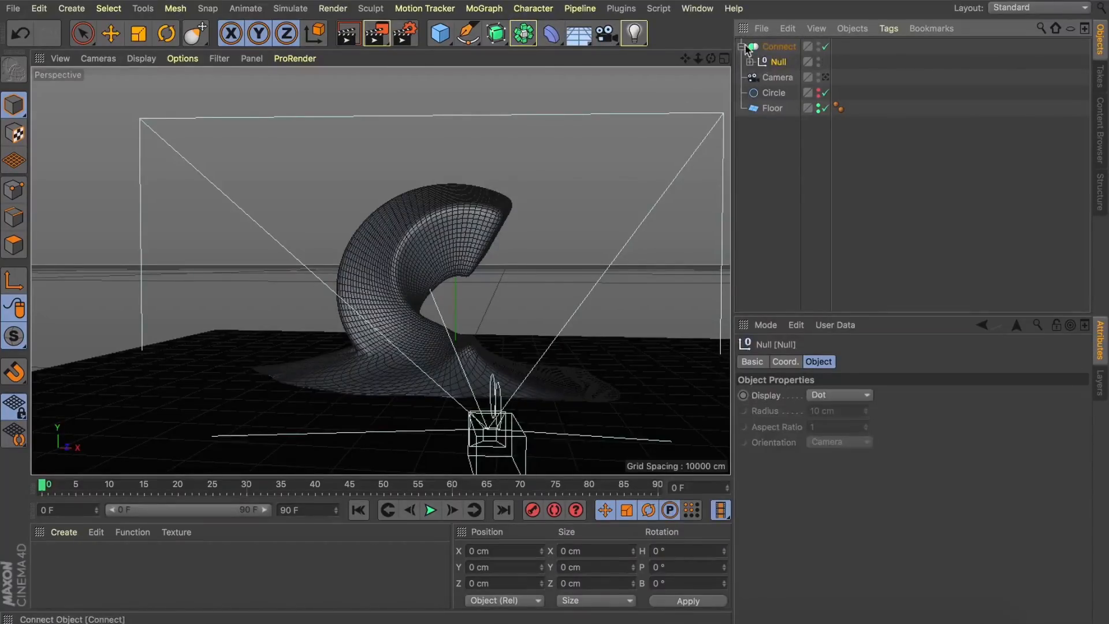
pyautogui.click(760, 48)
pyautogui.click(741, 47)
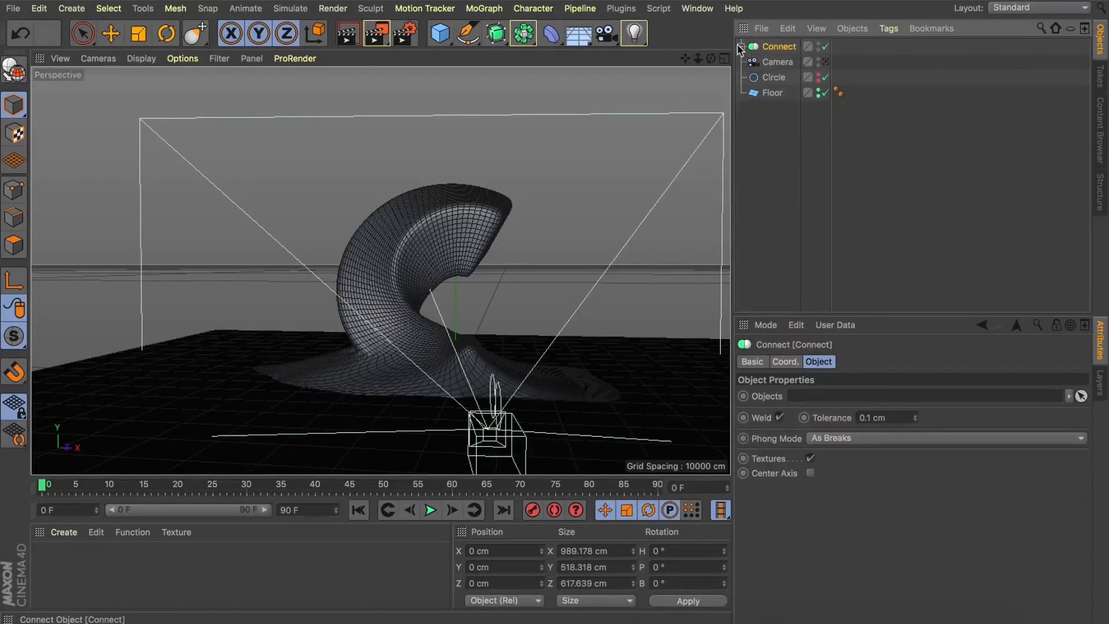
# Convert the Connect object into an editable mesh named C melt and look through the camera again
pyautogui.press('c')
pyautogui.doubleClick(766, 48)
pyautogui.write('C melt')
pyautogui.press('Return')
pyautogui.click(775, 121)
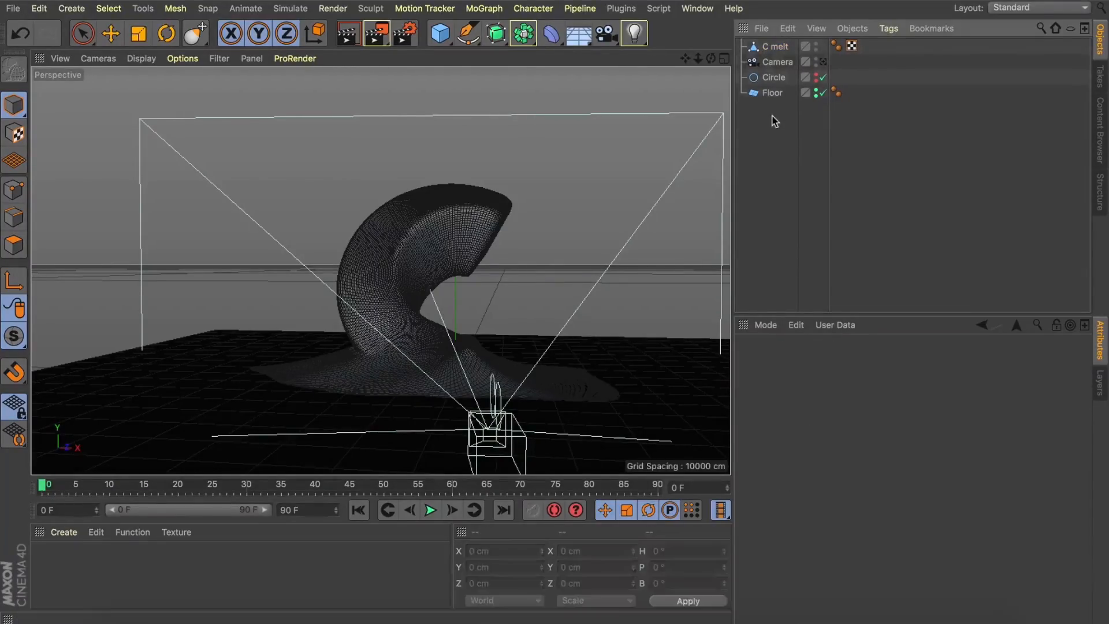
pyautogui.click(823, 61)
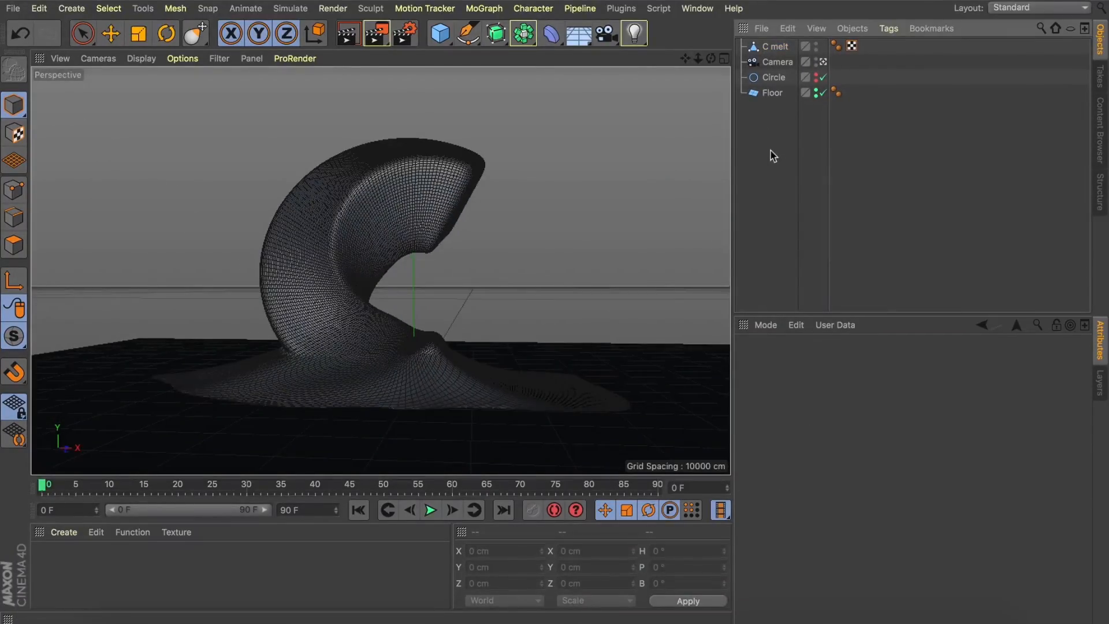
# Switch to the Sculpt layout with a wider viewport and make C melt sculptable at subdivision level 0
pyautogui.click(775, 46)
pyautogui.click(1001, 8)
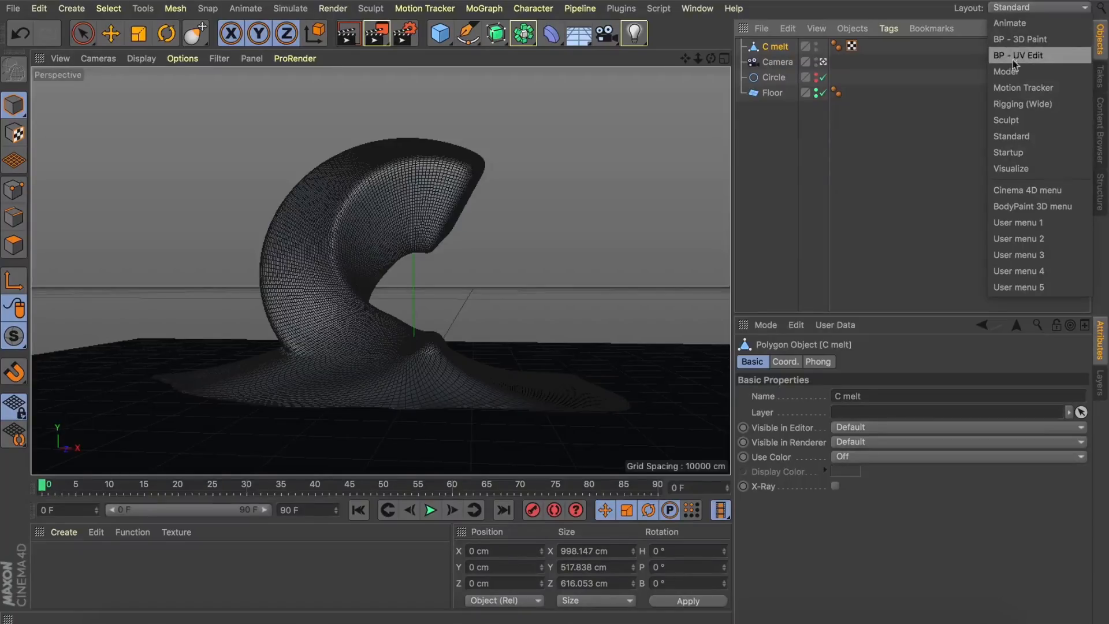
pyautogui.click(1006, 120)
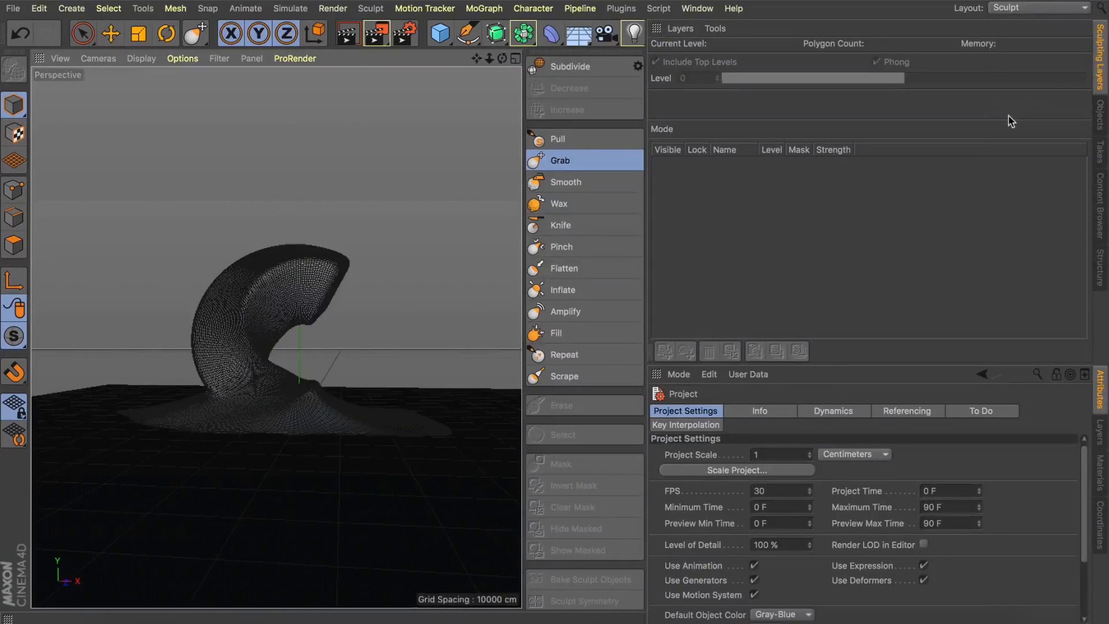
pyautogui.moveTo(645, 155); pyautogui.dragTo(857, 193)
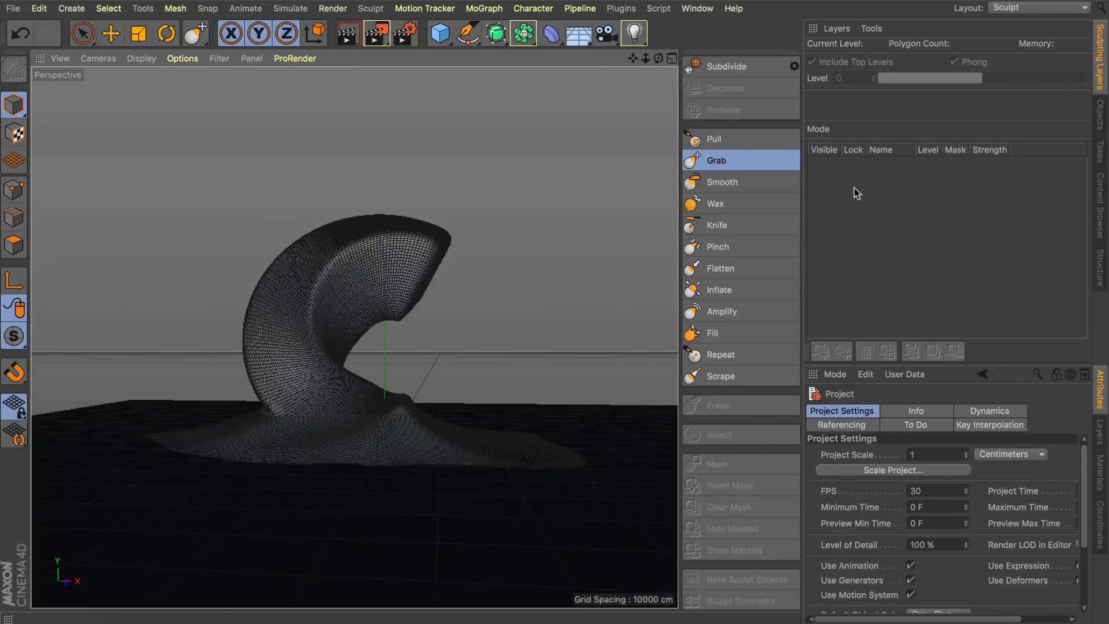
pyautogui.click(723, 66)
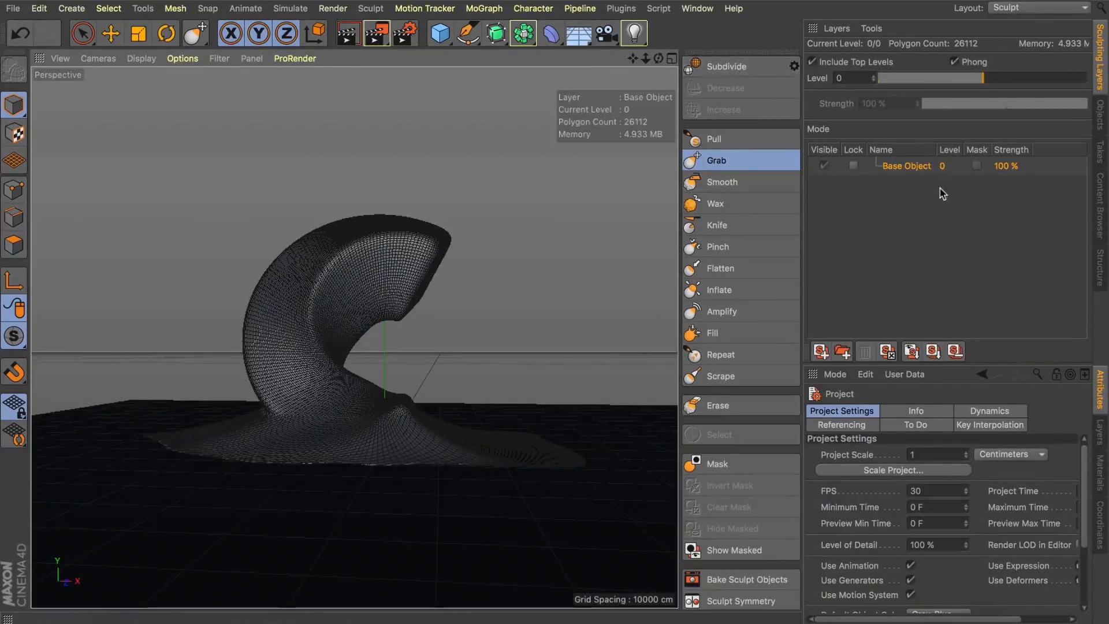
# Leave the camera view and reshape the puddle's outer edge with the Grab brush
pyautogui.click(1099, 119)
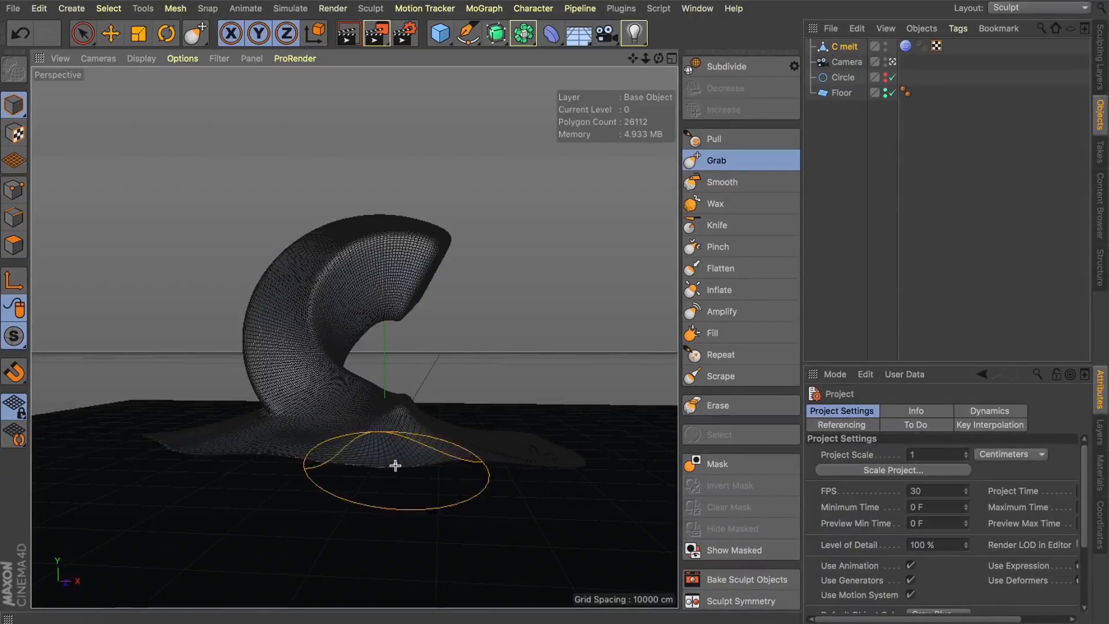
pyautogui.click(893, 61)
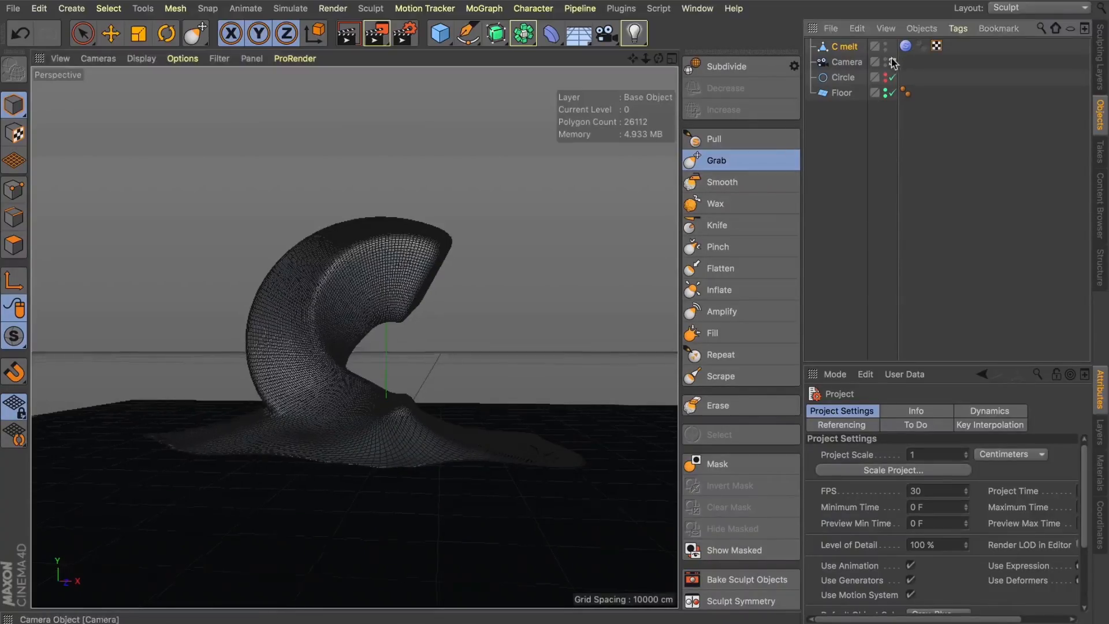
pyautogui.moveTo(658, 58); pyautogui.dragTo(590, 108)
pyautogui.moveTo(527, 418); pyautogui.dragTo(549, 448)
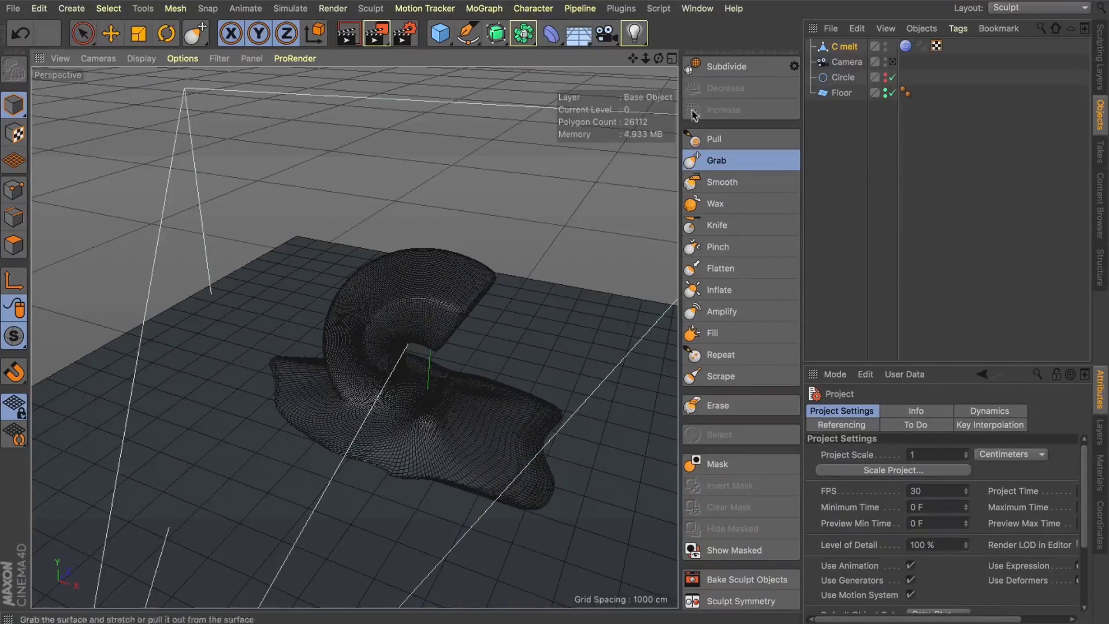
pyautogui.moveTo(658, 59); pyautogui.dragTo(354, 341)
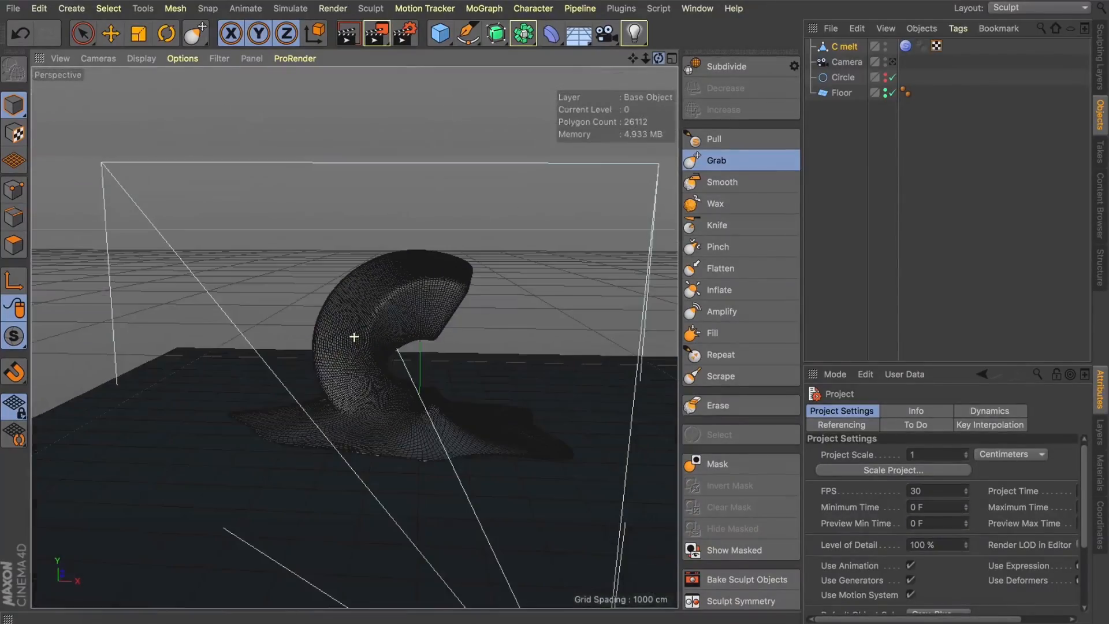
# Display the model with Gouraud shading without mesh lines and examine the melting C up close
pyautogui.press('n')
pyautogui.press('a')
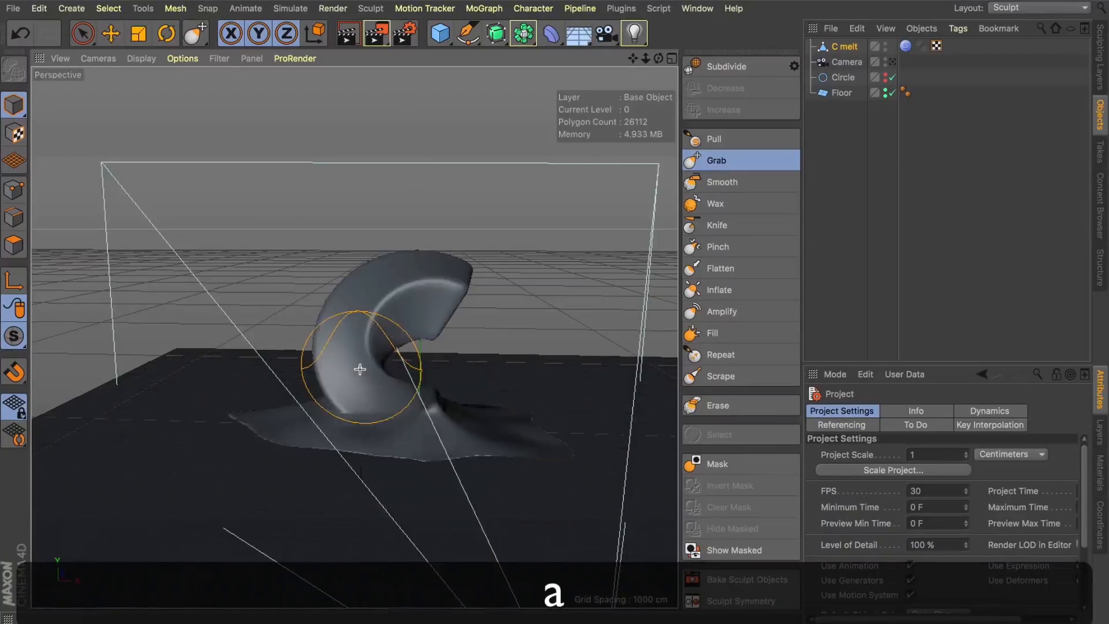
pyautogui.scroll(3, 358, 469)
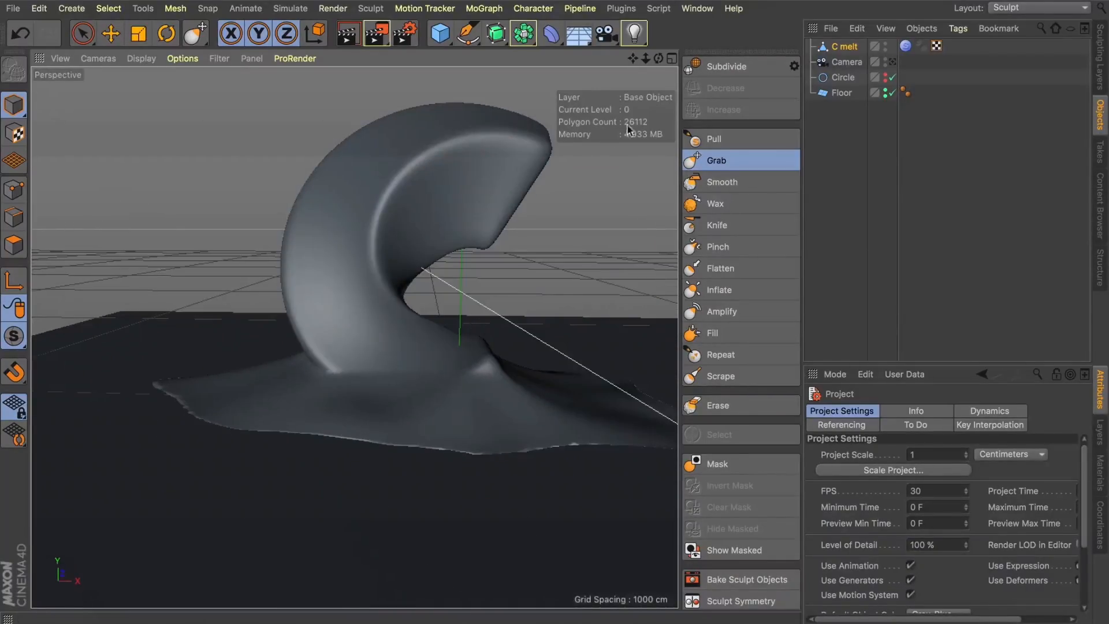
pyautogui.moveTo(658, 62); pyautogui.dragTo(366, 330)
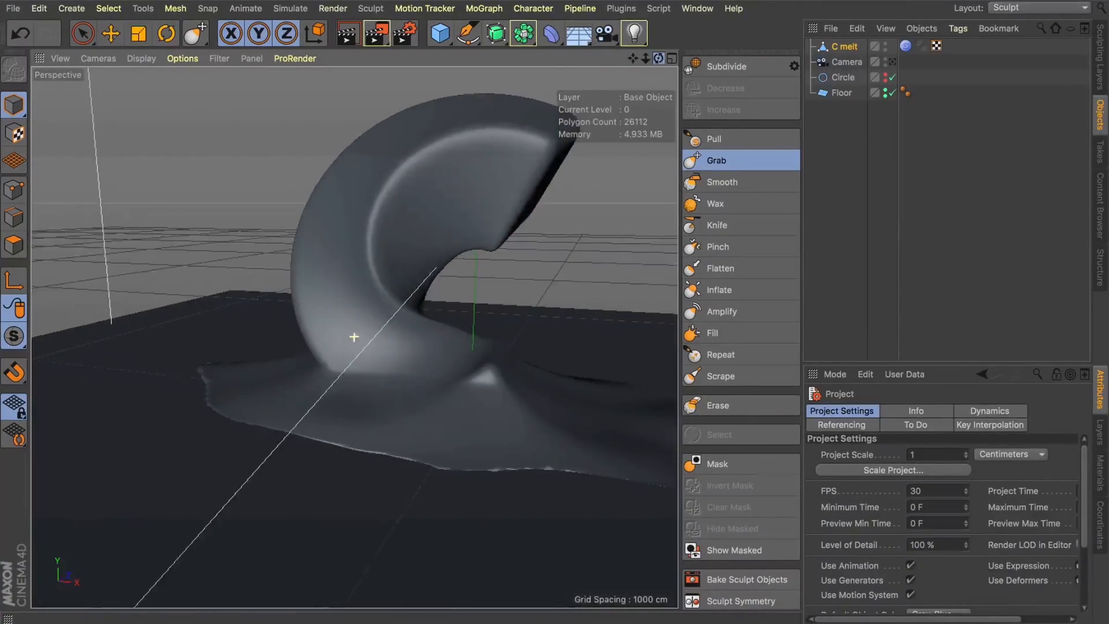
# Carve flowing creases into the puddle in front of the C's base with the Knife brush
pyautogui.click(719, 224)
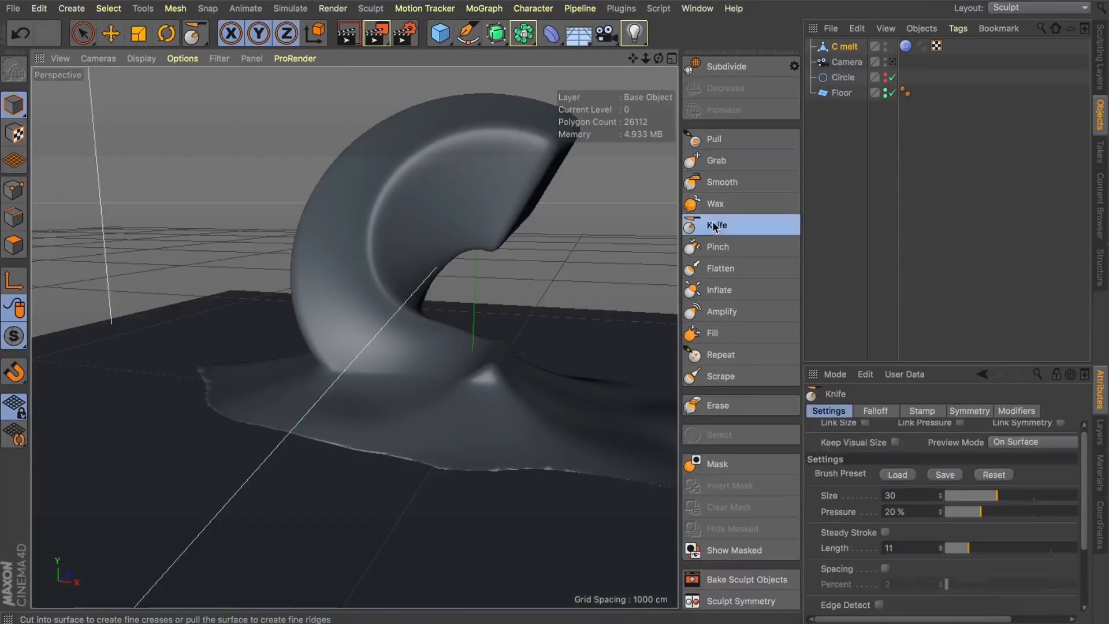
pyautogui.moveTo(659, 58)
pyautogui.mouseDown()
pyautogui.moveTo(359, 330)
pyautogui.moveTo(659, 59)
pyautogui.mouseUp()
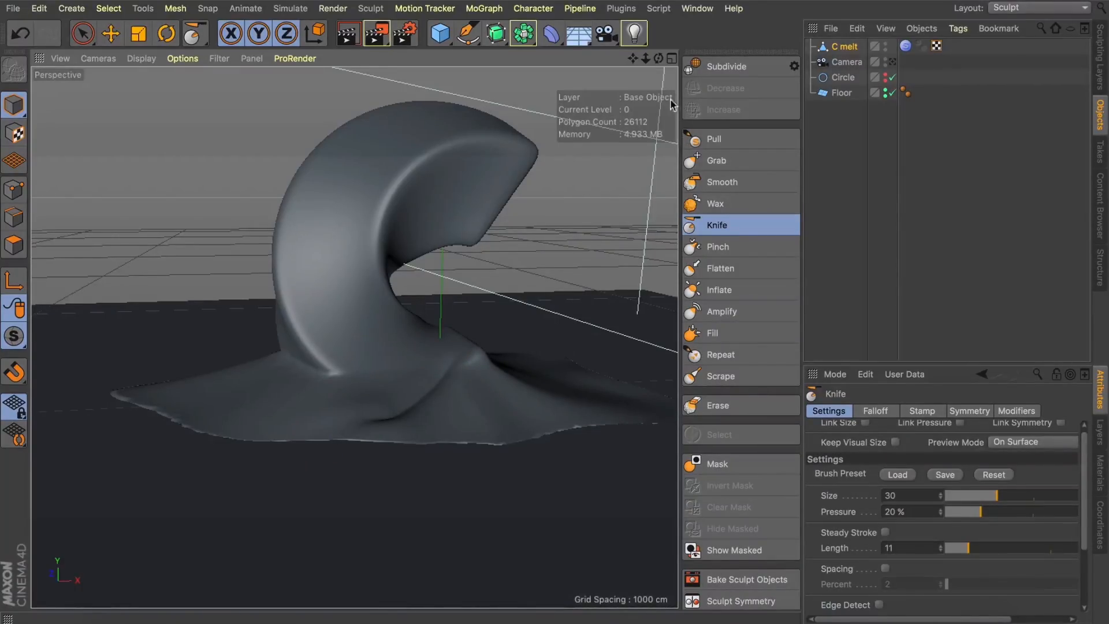
pyautogui.moveTo(661, 63); pyautogui.dragTo(355, 336)
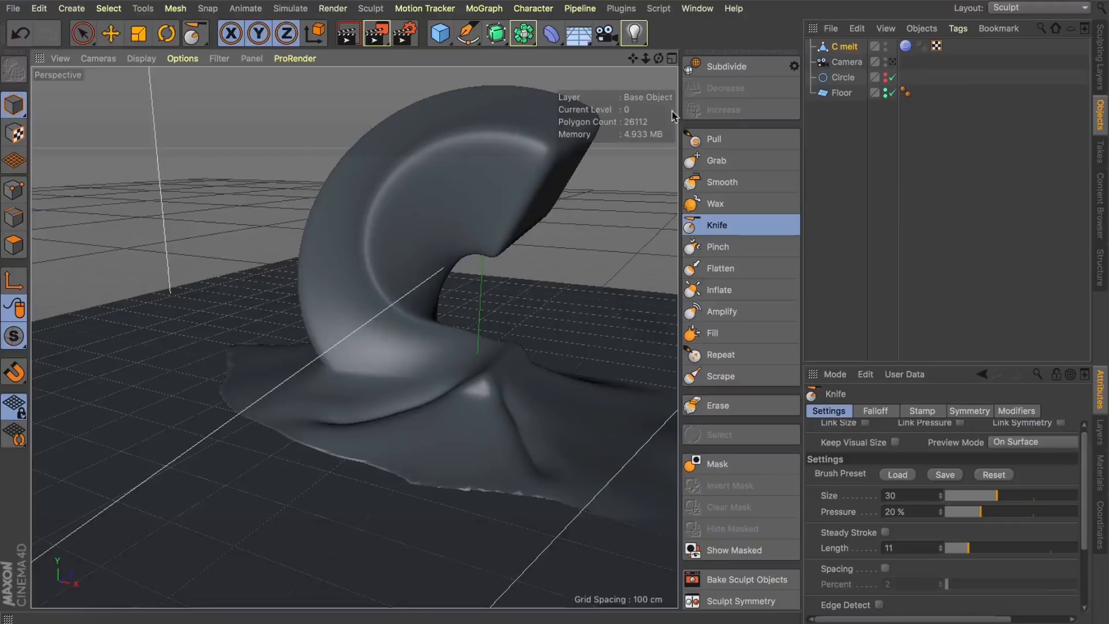
pyautogui.moveTo(355, 337); pyautogui.dragTo(355, 334)
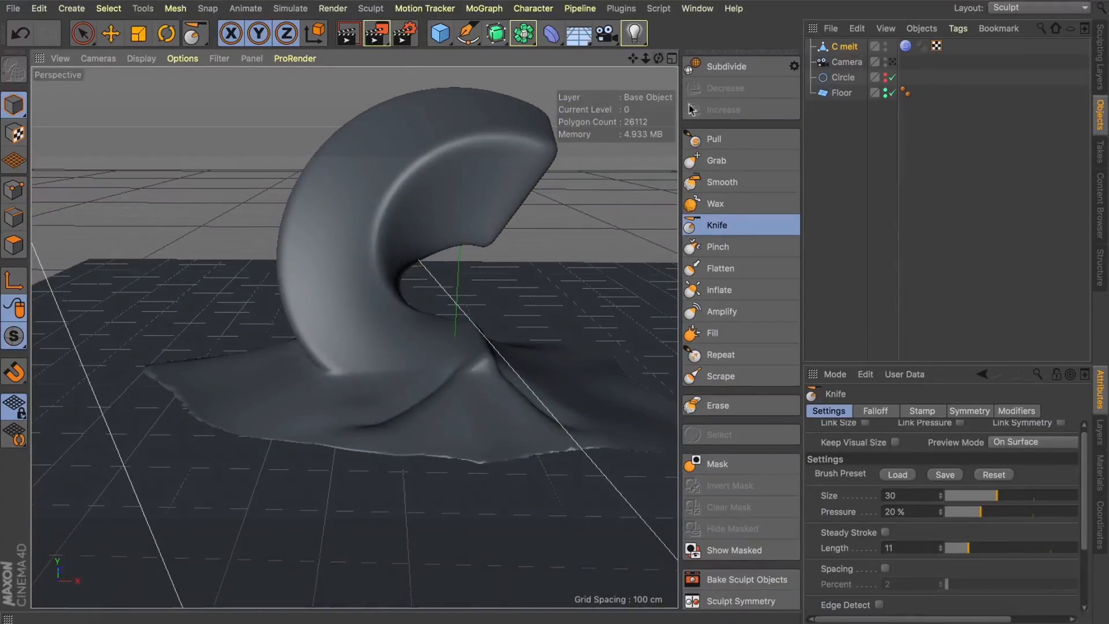
# Reduce the Grab brush size to 53 and pull the puddle's front and side edges into irregular bulges
pyautogui.click(717, 161)
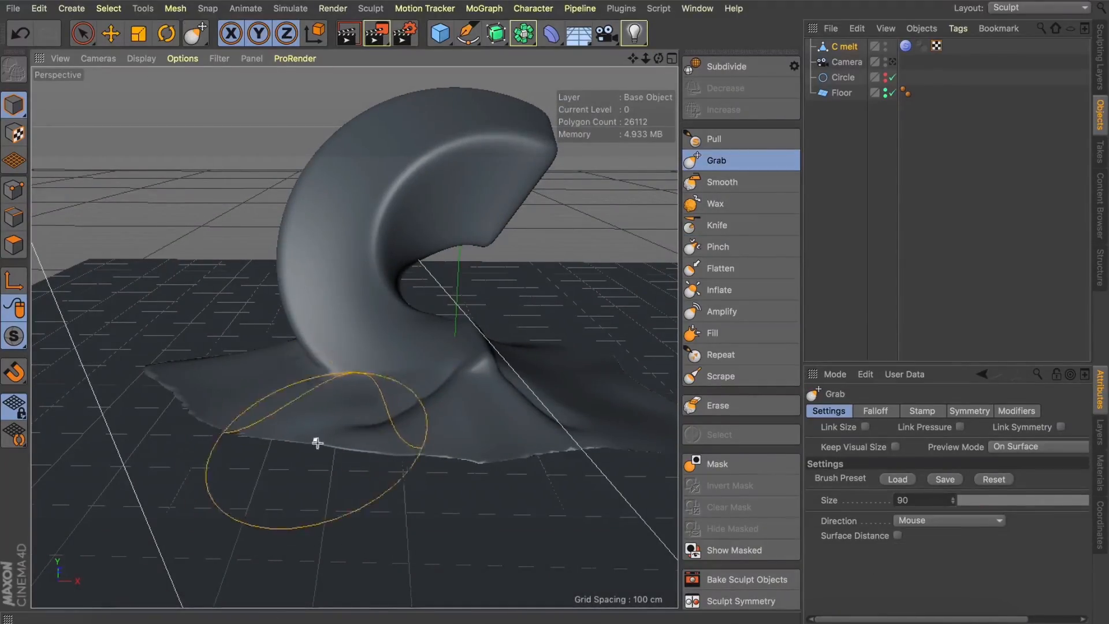
pyautogui.press('[')
pyautogui.press('[')
pyautogui.press('[')
pyautogui.press('[')
pyautogui.press('[')
pyautogui.press('[')
pyautogui.press('[')
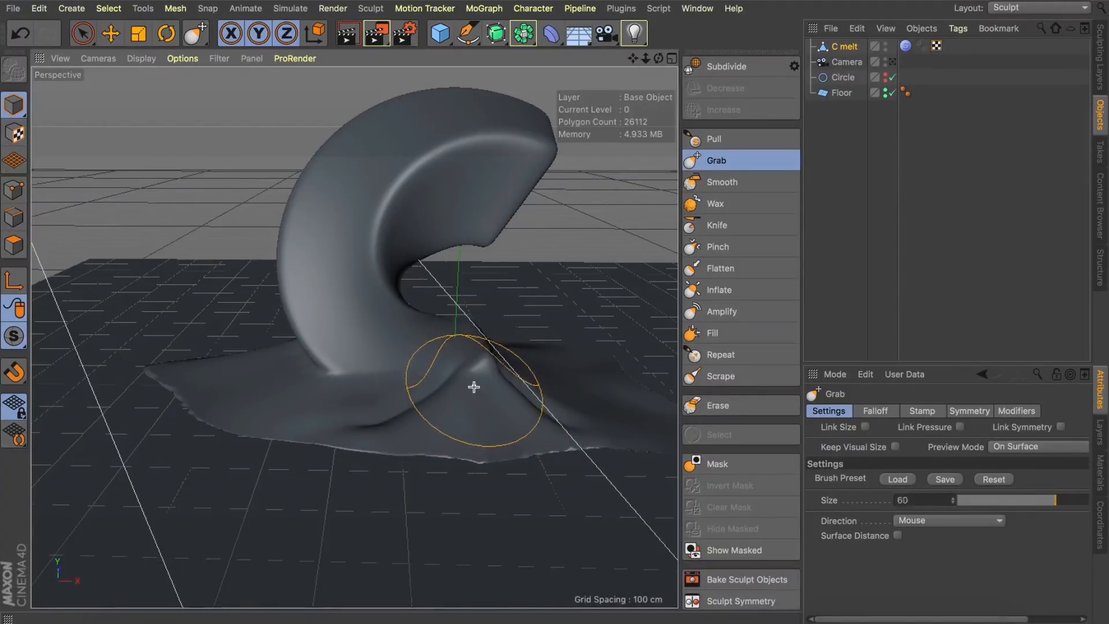
pyautogui.moveTo(350, 442); pyautogui.dragTo(329, 450)
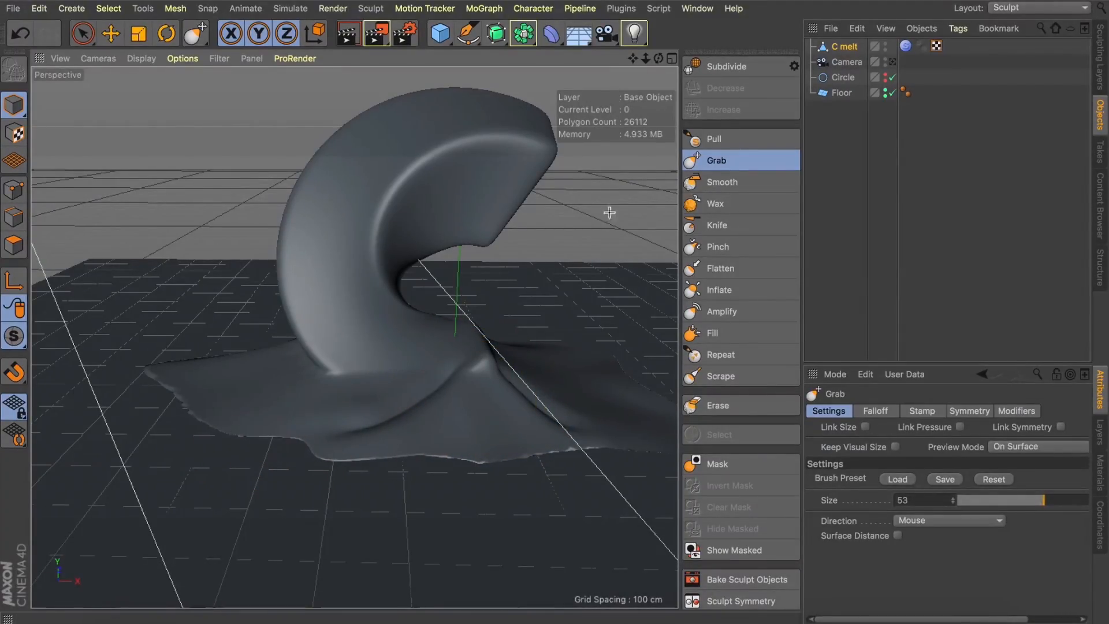
pyautogui.moveTo(633, 60); pyautogui.dragTo(627, 64)
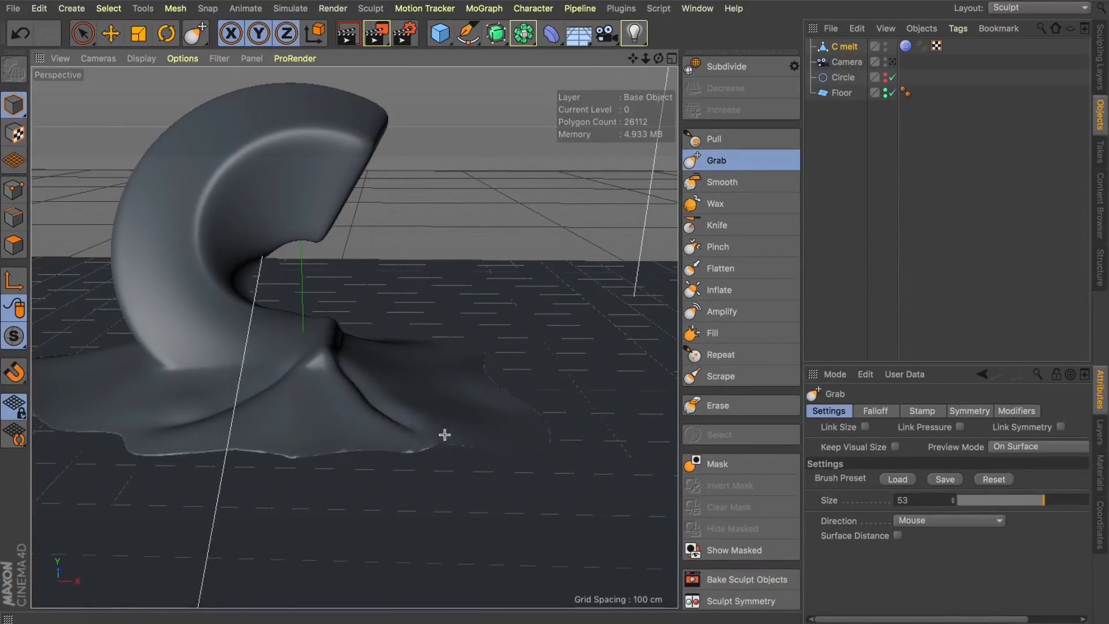
pyautogui.moveTo(662, 56); pyautogui.dragTo(354, 329)
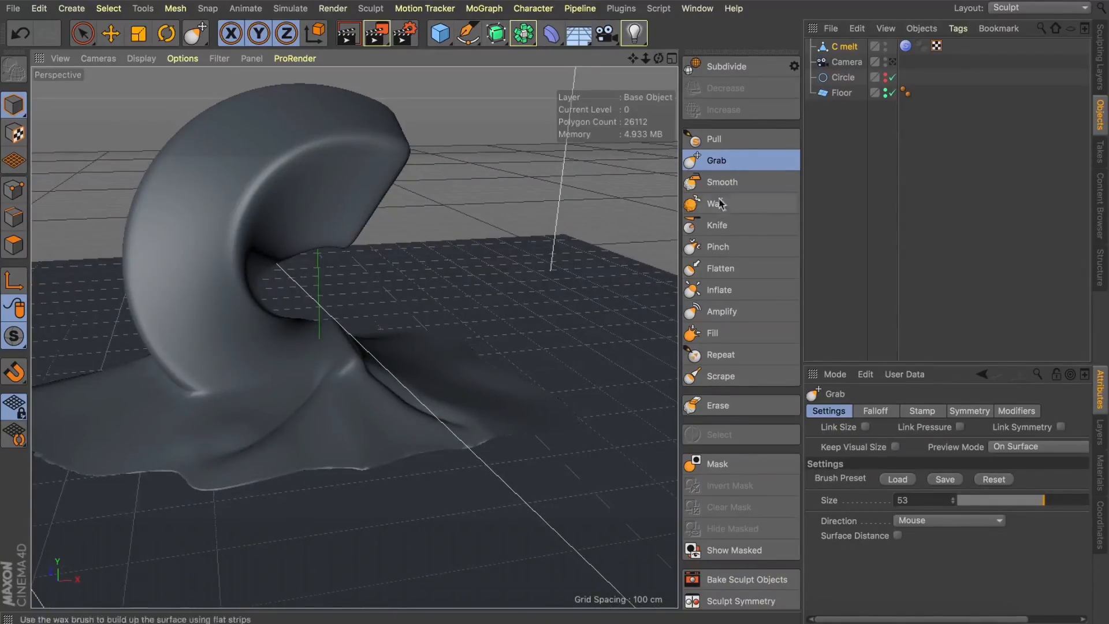
# Soften the carved creases and folds in the puddle with the Smooth brush at size 30
pyautogui.press('shift')
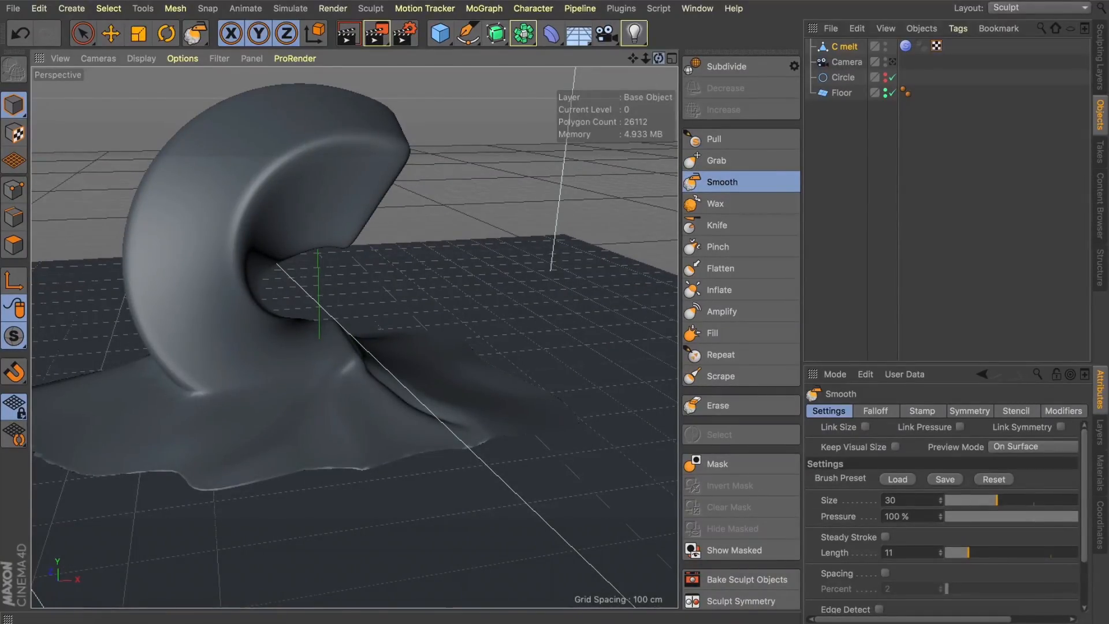
pyautogui.moveTo(658, 59); pyautogui.dragTo(659, 61)
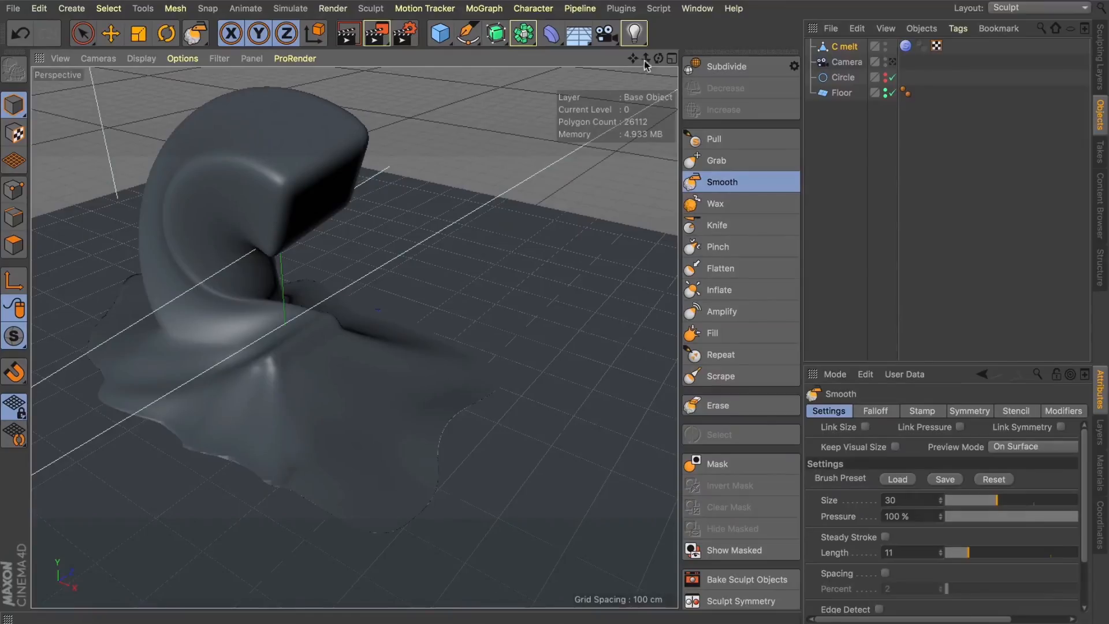
pyautogui.keyDown('alt'); pyautogui.moveTo(347, 334); pyautogui.dragTo(354, 337); pyautogui.keyUp('alt')
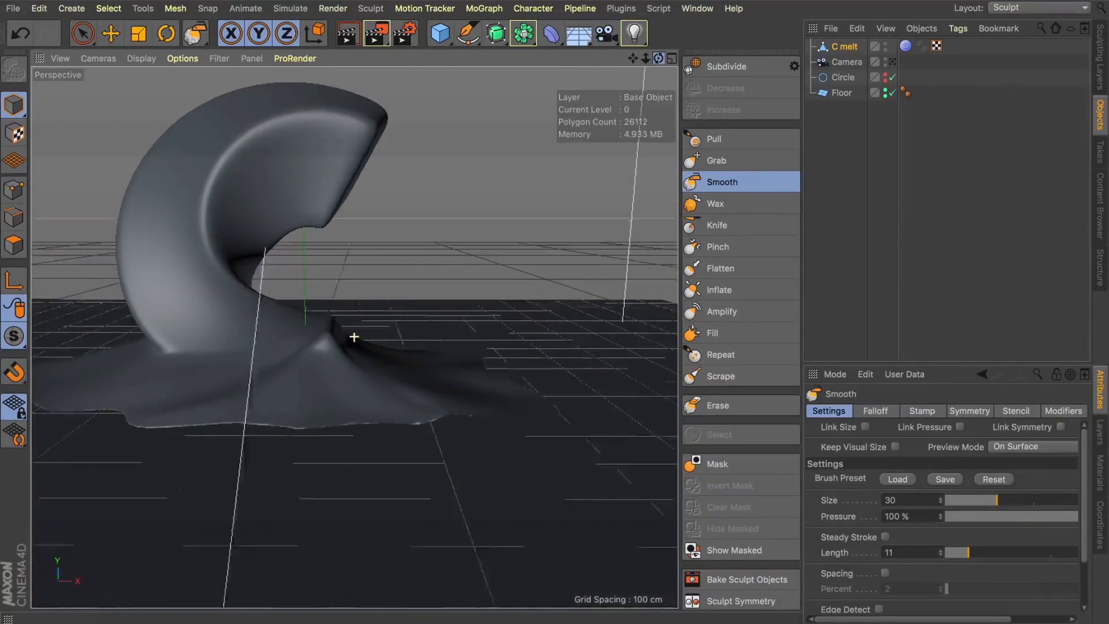
# Carve a crease into the puddle beside the C's base with the Knife brush at size 30
pyautogui.moveTo(658, 58); pyautogui.dragTo(656, 61)
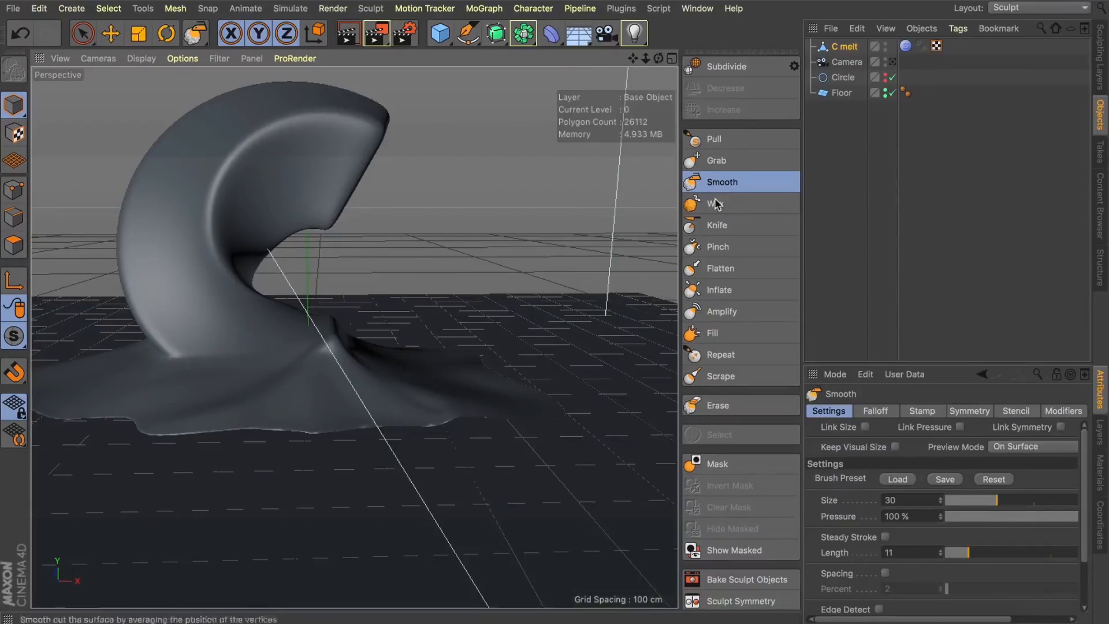
pyautogui.click(714, 139)
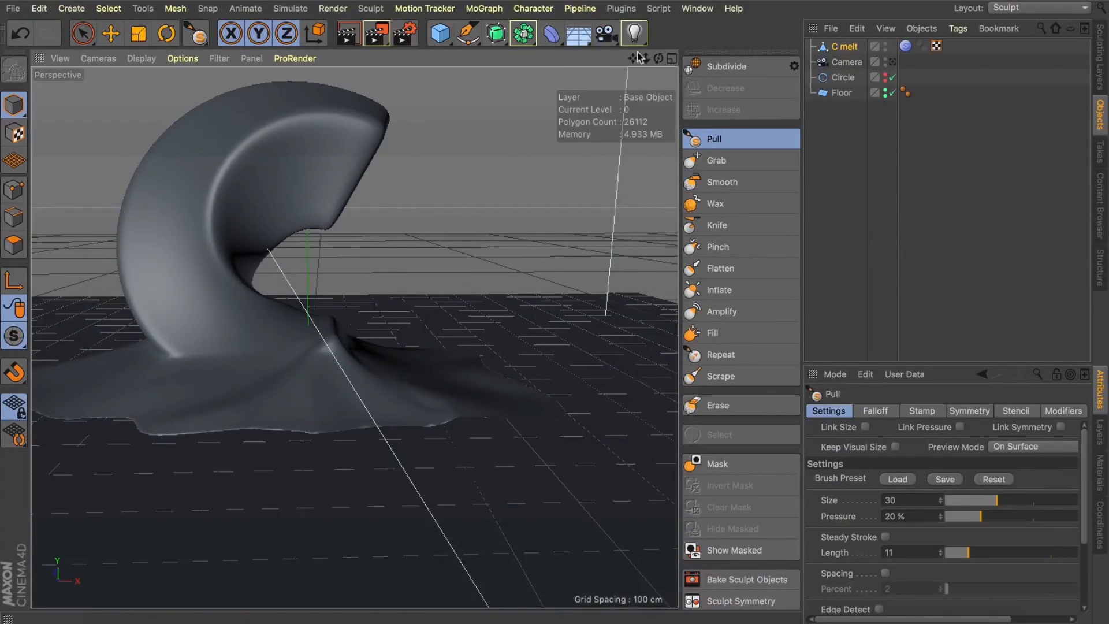
pyautogui.moveTo(659, 58); pyautogui.dragTo(673, 62)
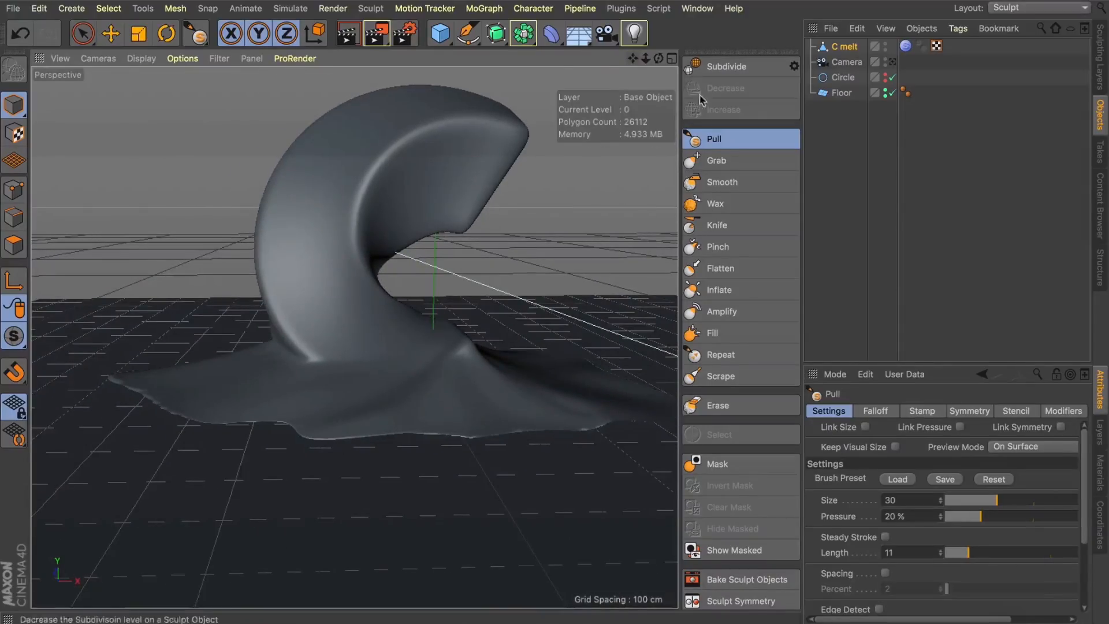
pyautogui.click(716, 224)
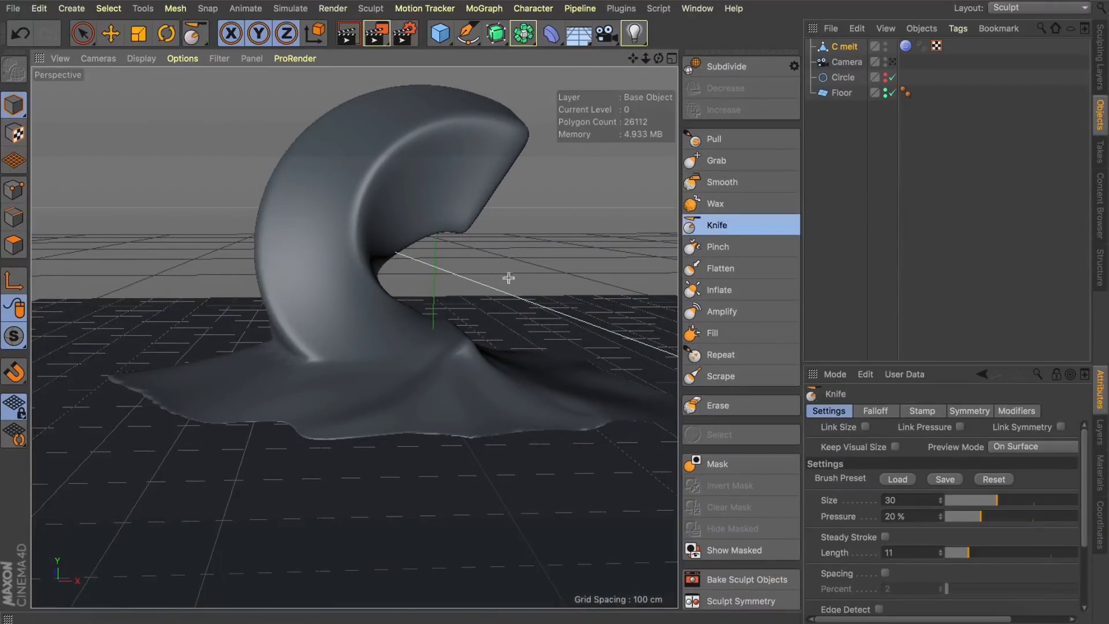
pyautogui.moveTo(314, 359); pyautogui.dragTo(310, 374)
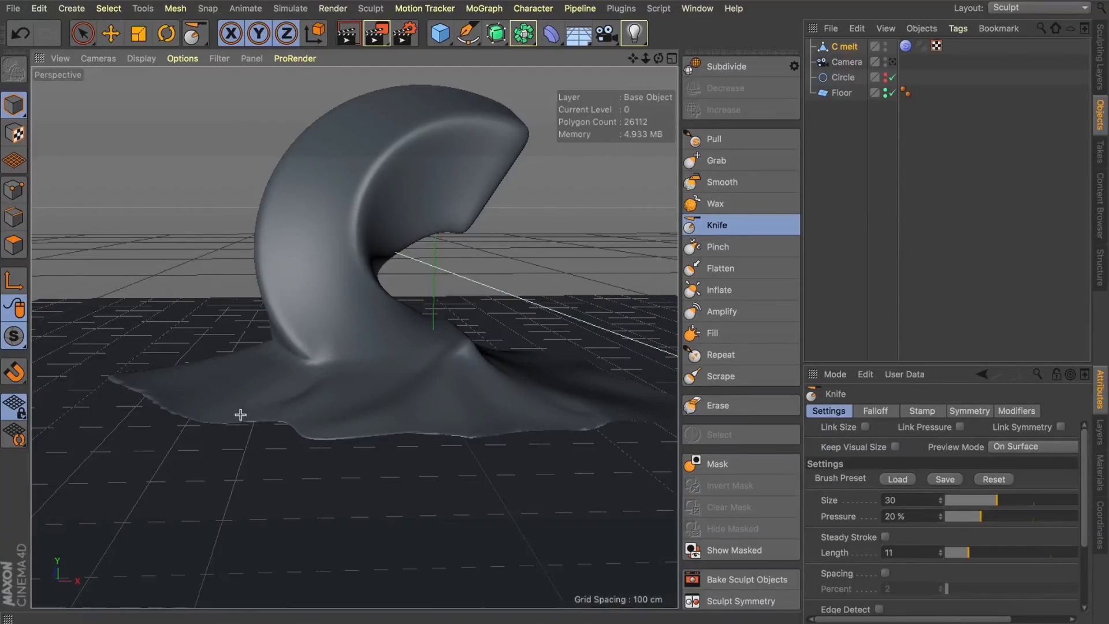
# Try raising a bump on the C's rounded edge with the Pull brush at size 30, and undo it
pyautogui.moveTo(659, 59)
pyautogui.mouseDown()
pyautogui.moveTo(640, 82)
pyautogui.moveTo(655, 60)
pyautogui.moveTo(684, 95)
pyautogui.moveTo(757, 74)
pyautogui.moveTo(693, 72)
pyautogui.moveTo(698, 60)
pyautogui.moveTo(638, 93)
pyautogui.moveTo(684, 81)
pyautogui.moveTo(659, 60)
pyautogui.moveTo(556, 106)
pyautogui.mouseUp()
pyautogui.moveTo(665, 61); pyautogui.dragTo(355, 337)
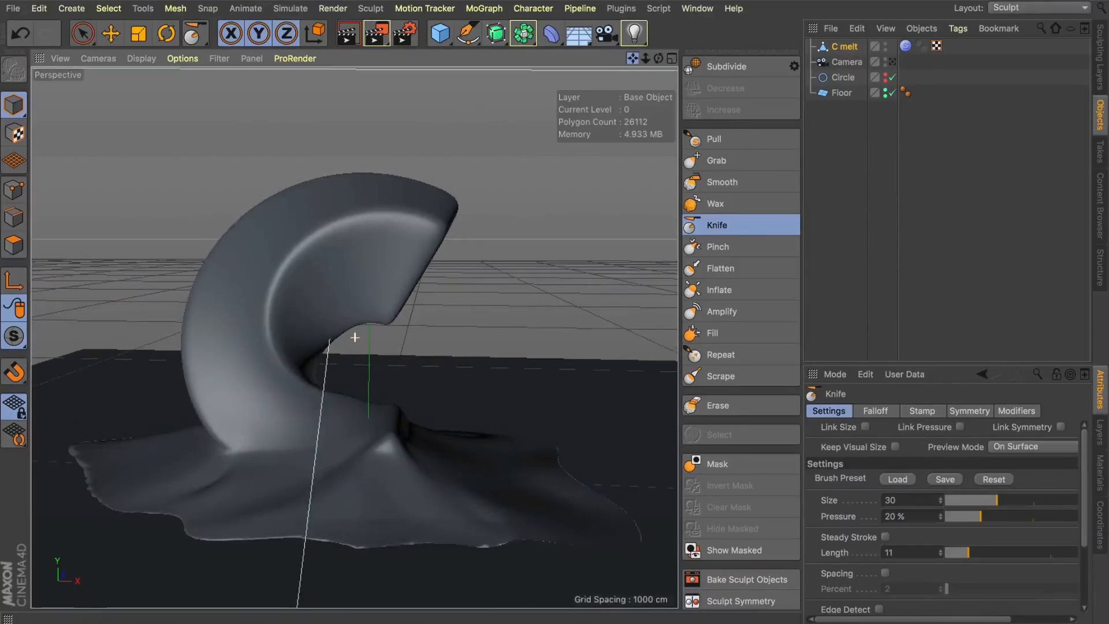
pyautogui.moveTo(662, 62); pyautogui.dragTo(354, 336)
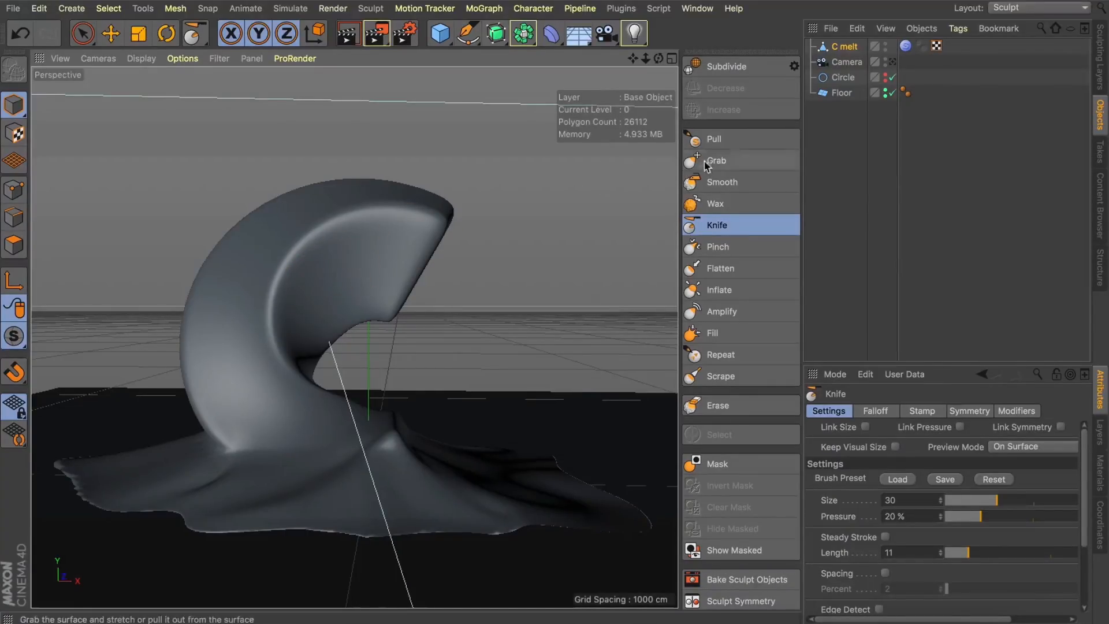
pyautogui.click(715, 139)
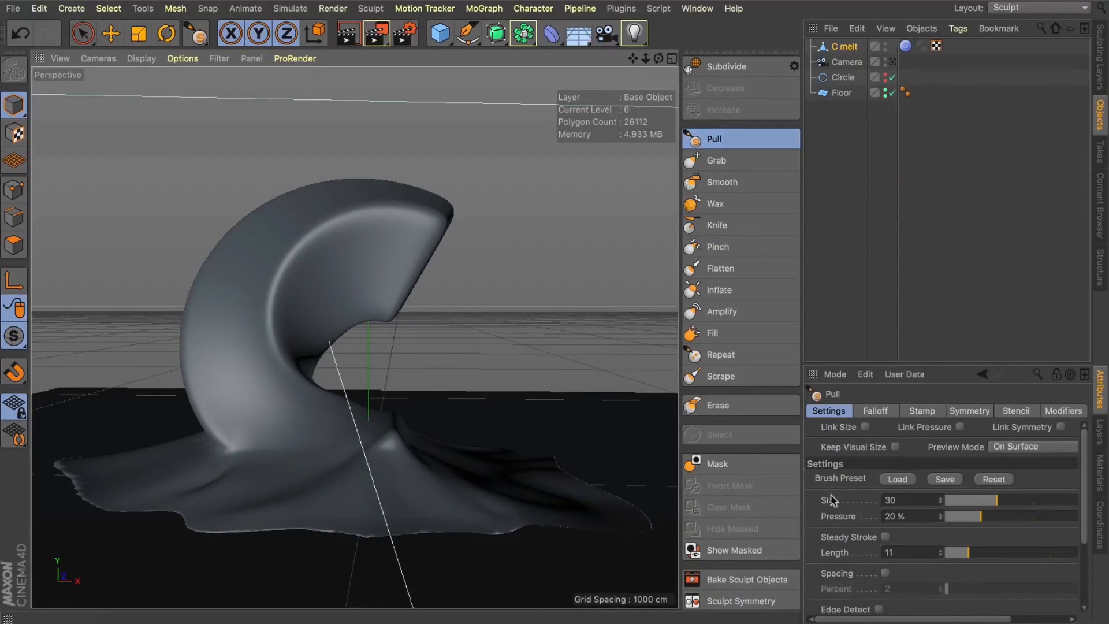
pyautogui.scroll(-3, 834, 502)
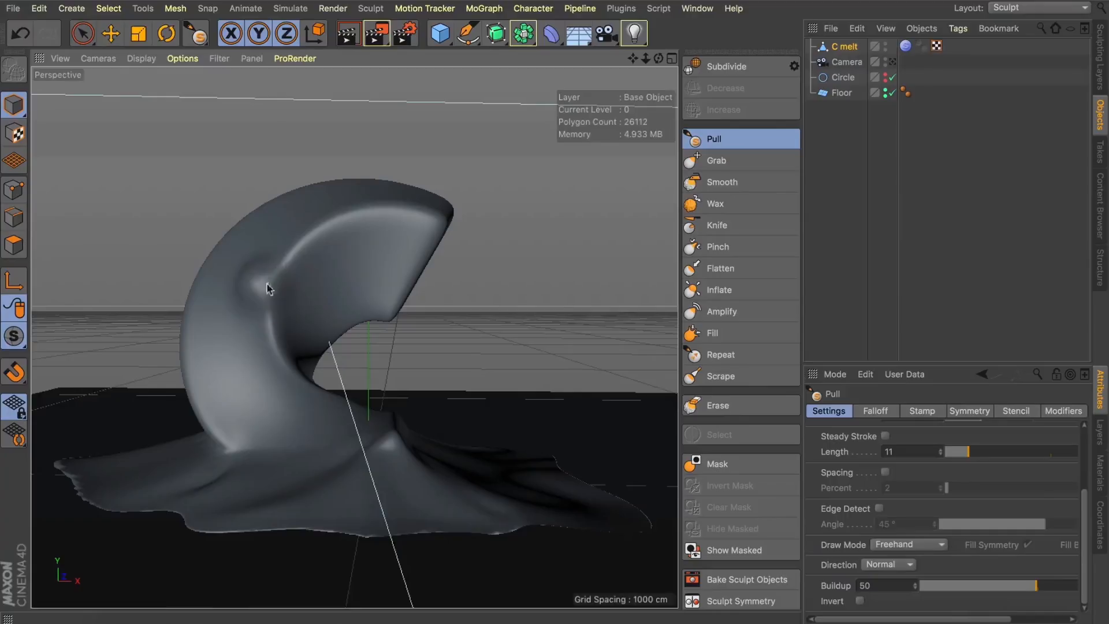
pyautogui.press('super+z')
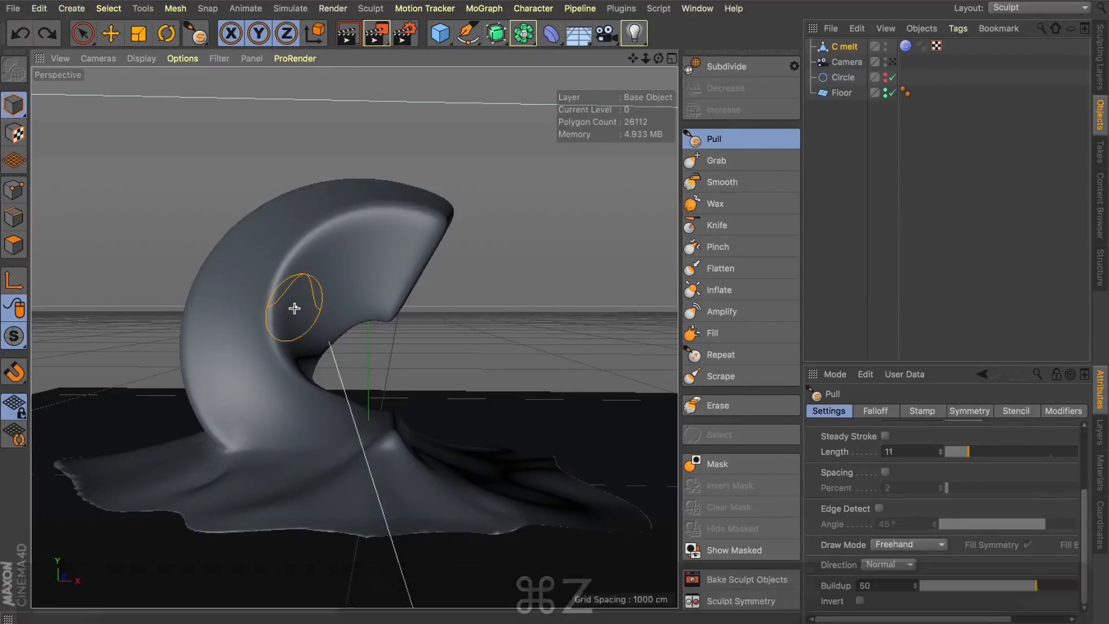
# Invert the Pull brush and test a dent on the C's broad outer face, undoing the test stroke
pyautogui.click(859, 601)
pyautogui.moveTo(230, 316); pyautogui.dragTo(225, 311)
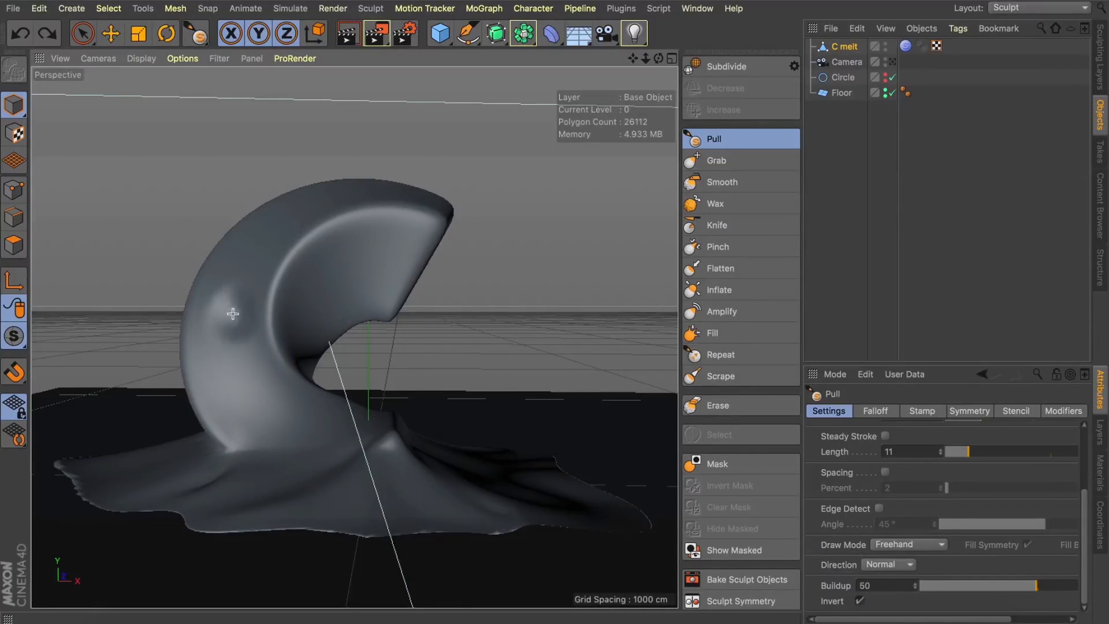
pyautogui.moveTo(230, 311); pyautogui.dragTo(230, 311)
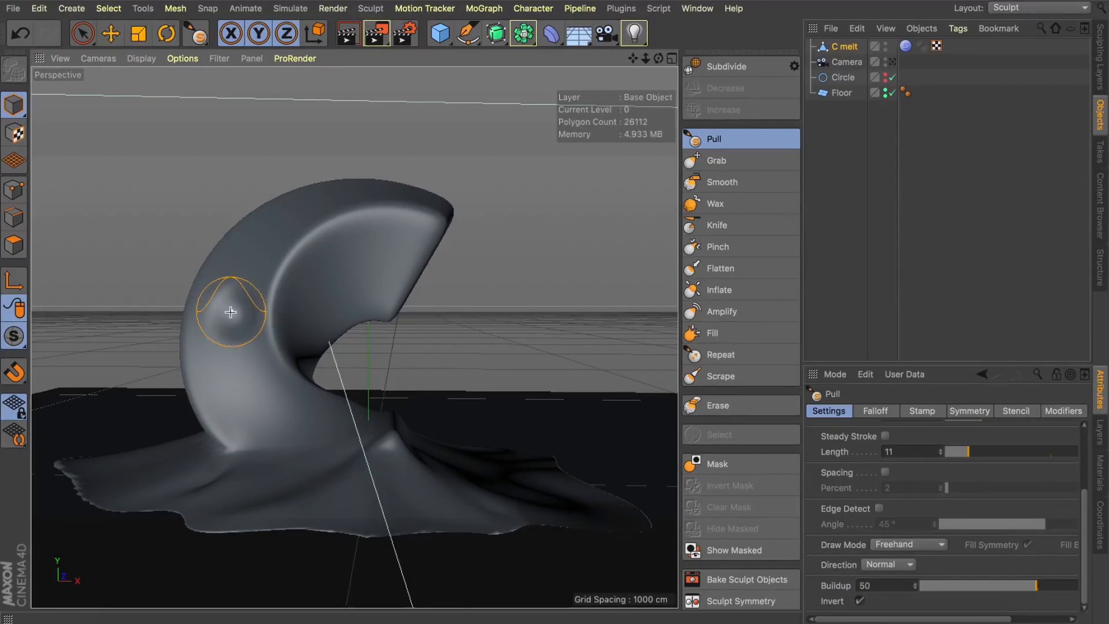
pyautogui.press('super+z')
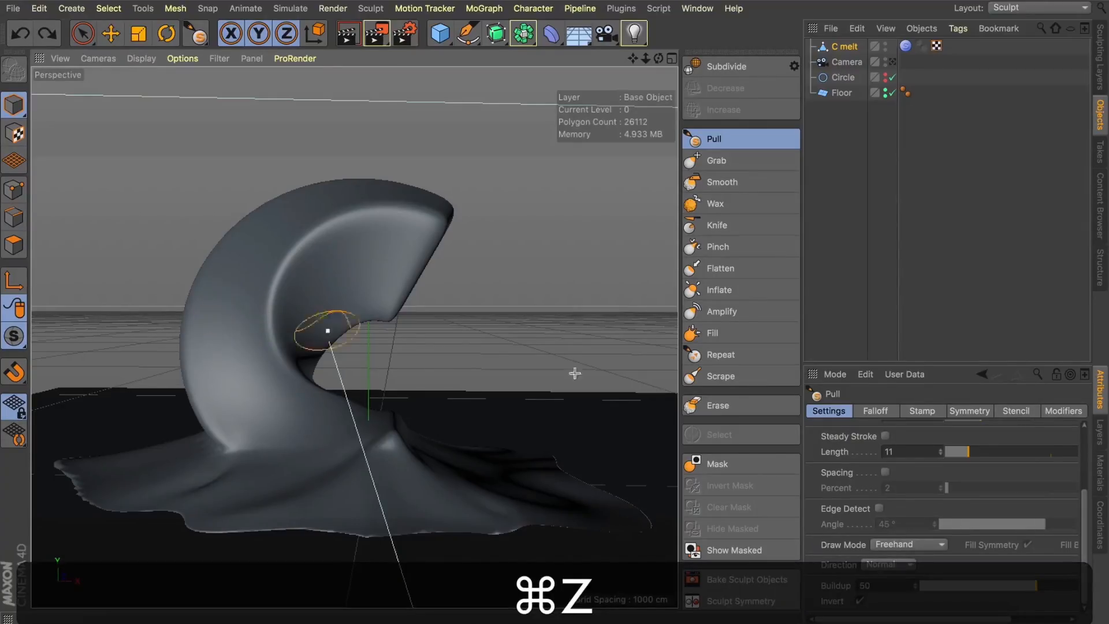
# Test the inverted Pull brush with Buildup raised to 76, restore Buildup to 50 and undo the test dents
pyautogui.click(964, 585)
pyautogui.press('super+z')
pyautogui.click(1069, 586)
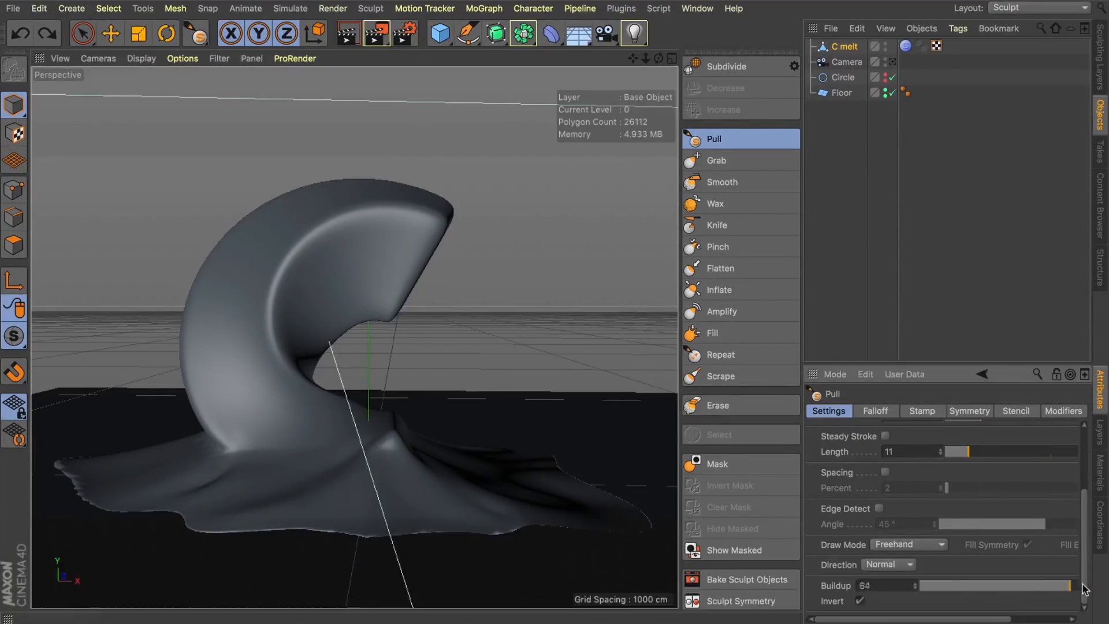
pyautogui.moveTo(228, 332); pyautogui.dragTo(238, 335)
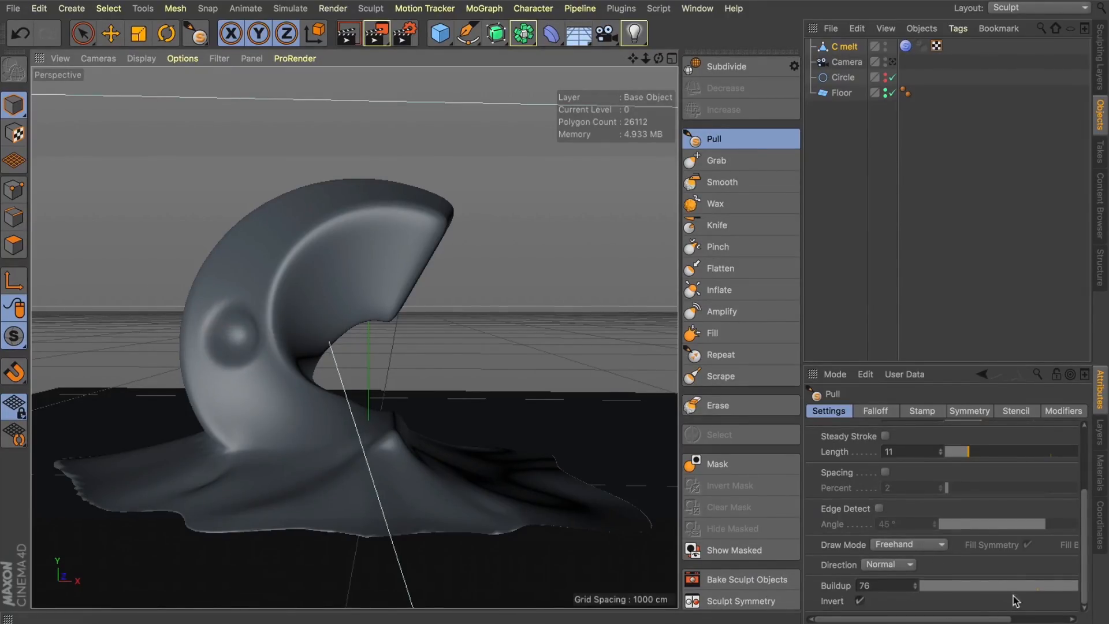
pyautogui.click(1037, 587)
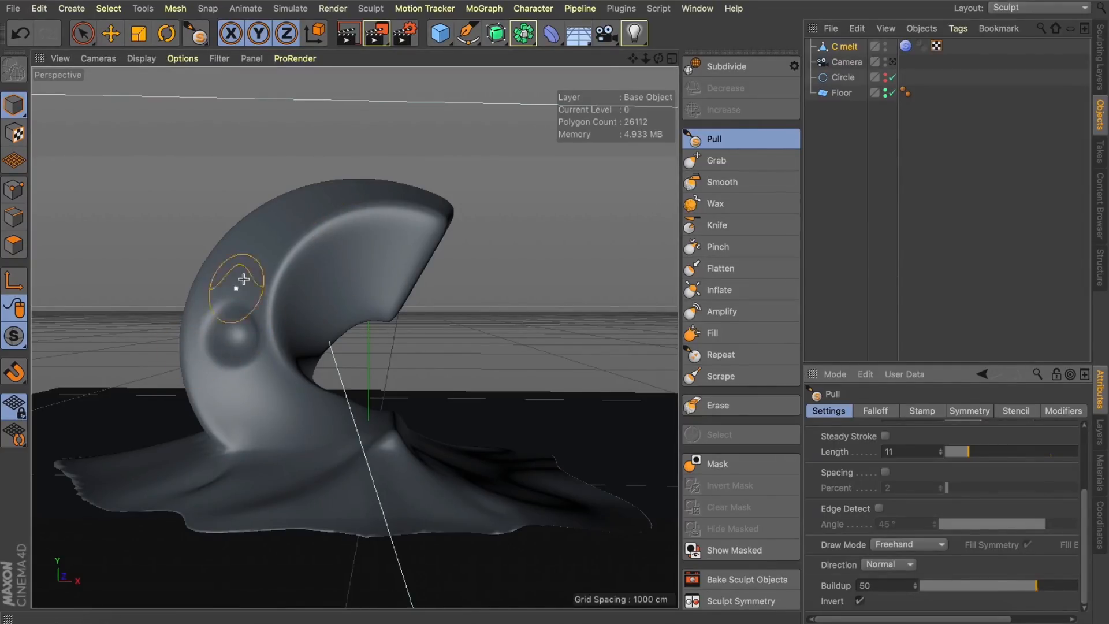
pyautogui.scroll(4, 245, 280)
pyautogui.moveTo(659, 60); pyautogui.dragTo(716, 59)
pyautogui.press('super+z')
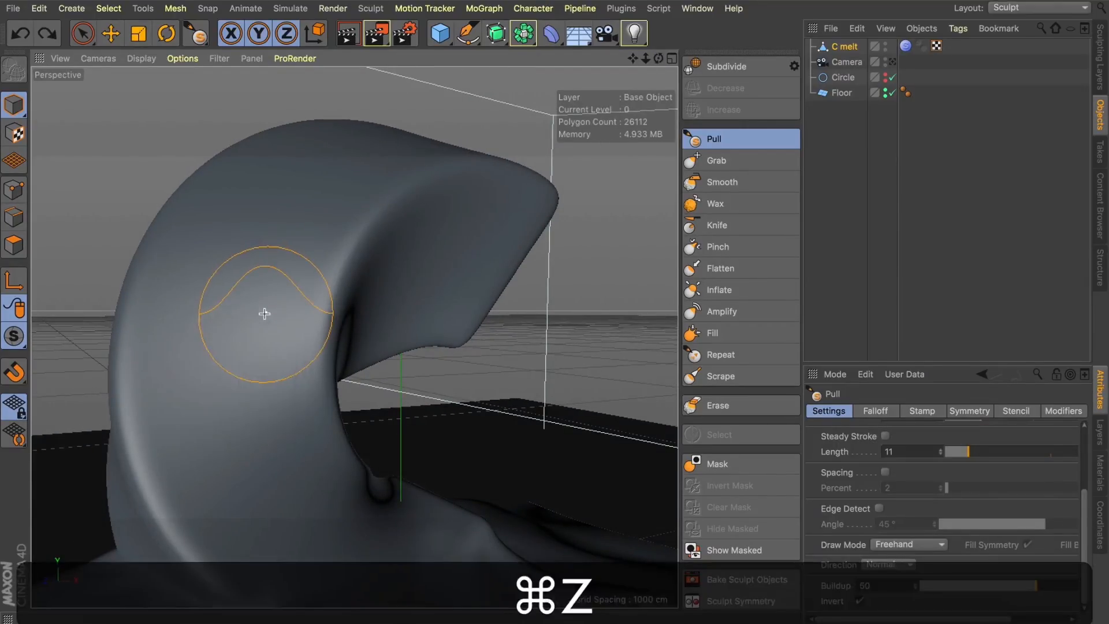
# Sculpt a round crater into the C's outer face with the inverted Pull brush at size 30 and sharpen its rim with Pinch
pyautogui.scroll(3, 193, 367)
pyautogui.moveTo(224, 336); pyautogui.dragTo(223, 334)
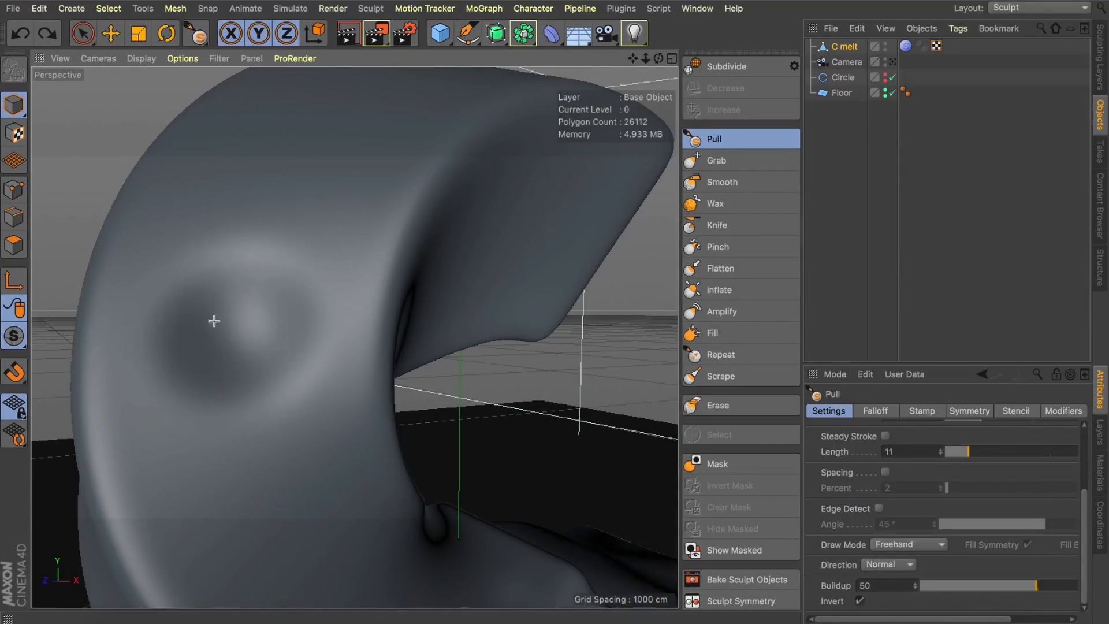
pyautogui.moveTo(237, 361); pyautogui.dragTo(228, 334)
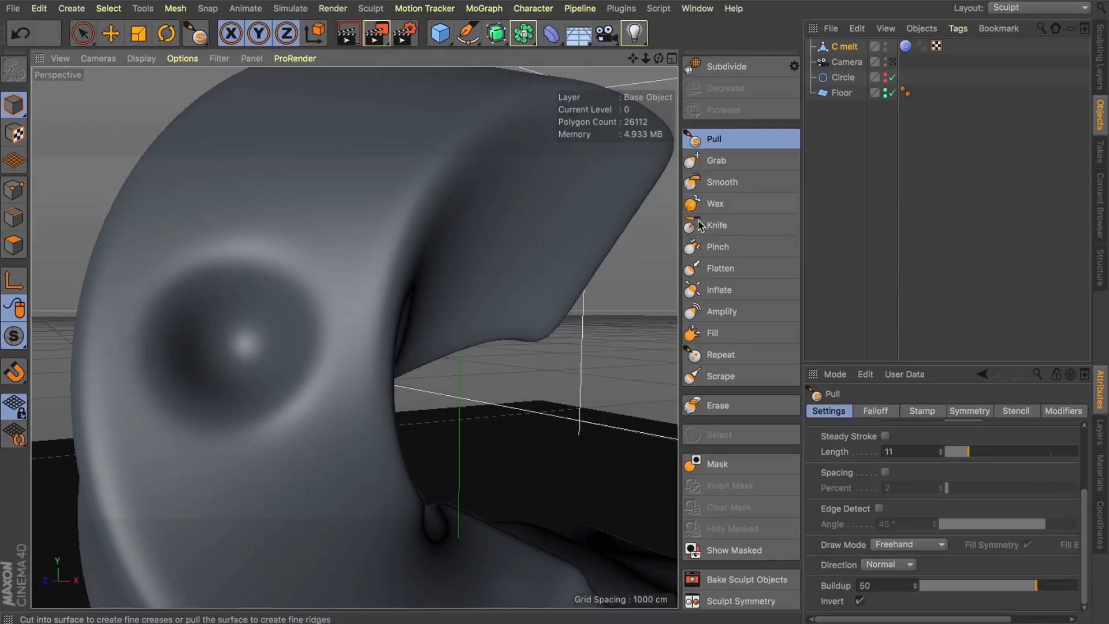
pyautogui.click(713, 248)
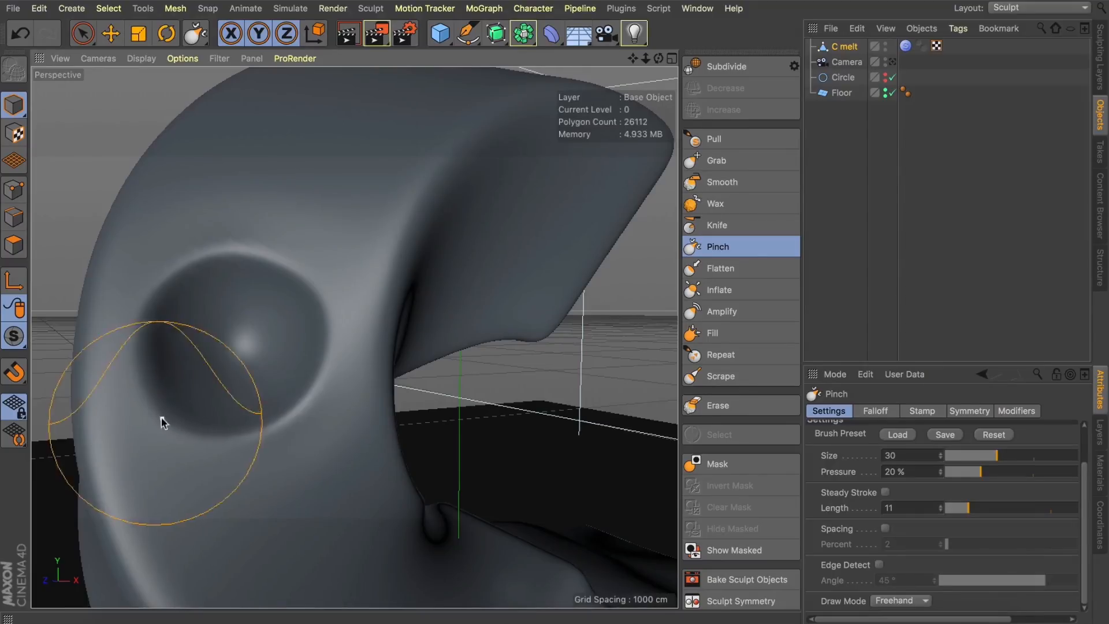
# Reduce the Pull brush size to 19 and sculpt a smaller round crater into the C's flat side face
pyautogui.moveTo(659, 58)
pyautogui.mouseDown()
pyautogui.moveTo(678, 63)
pyautogui.moveTo(559, 68)
pyautogui.moveTo(529, 113)
pyautogui.mouseUp()
pyautogui.click(712, 140)
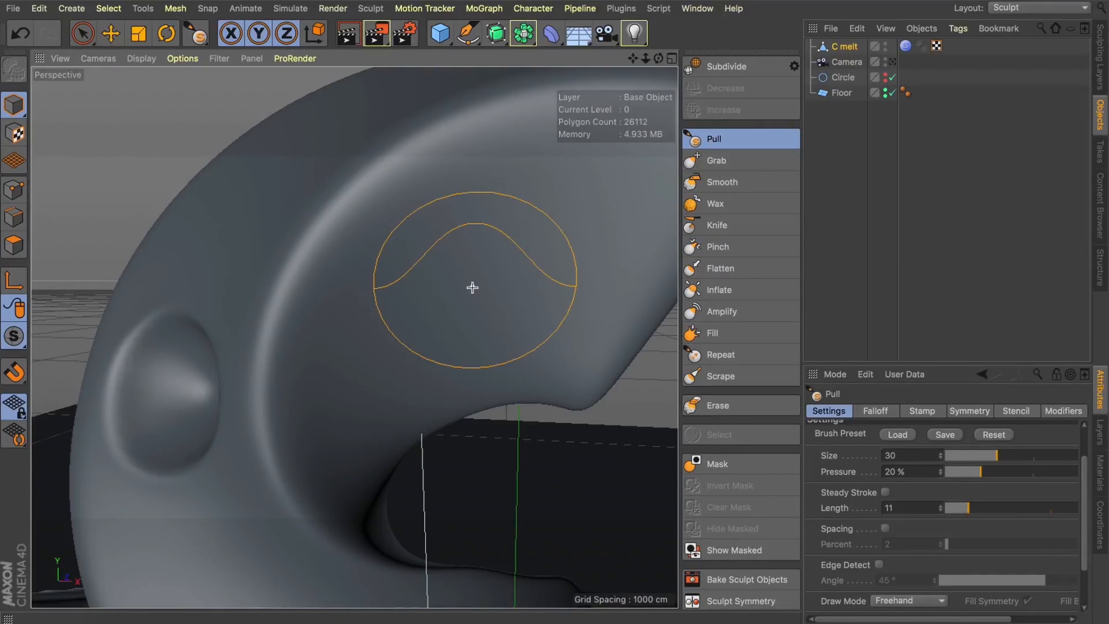
pyautogui.press('[')
pyautogui.press('[')
pyautogui.press('[')
pyautogui.press('[')
pyautogui.press('[')
pyautogui.press('[')
pyautogui.press('[')
pyautogui.press('[')
pyautogui.press('[')
pyautogui.press('[')
pyautogui.press('[')
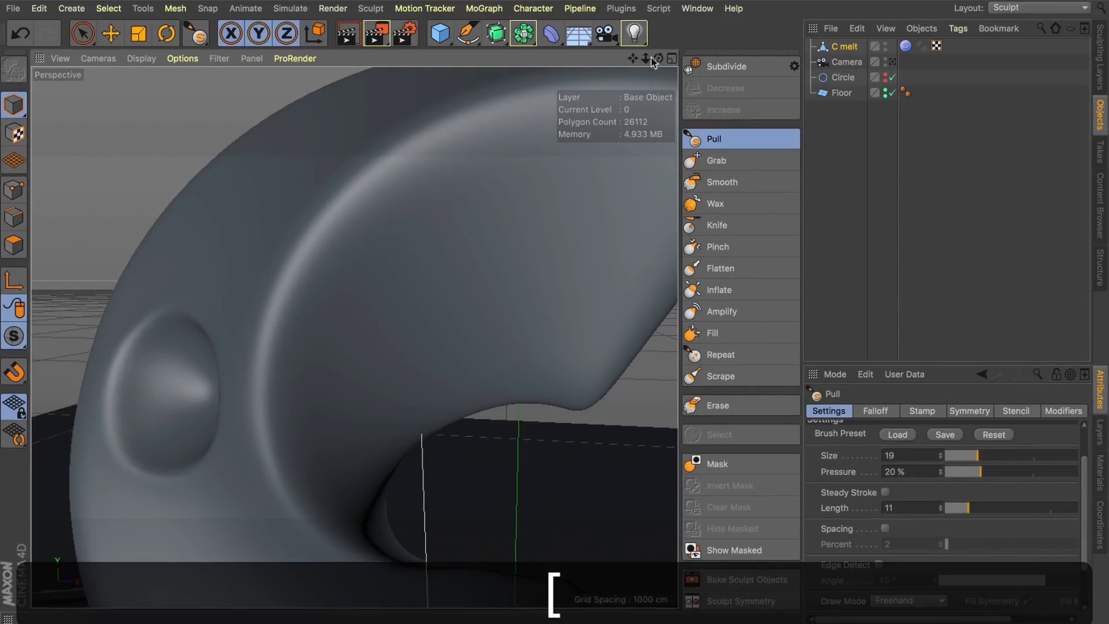
pyautogui.keyDown('alt'); pyautogui.moveTo(471, 287); pyautogui.dragTo(354, 337); pyautogui.keyUp('alt')
pyautogui.moveTo(659, 59); pyautogui.dragTo(634, 59)
pyautogui.moveTo(374, 297)
pyautogui.mouseDown()
pyautogui.moveTo(399, 309)
pyautogui.moveTo(376, 319)
pyautogui.mouseUp()
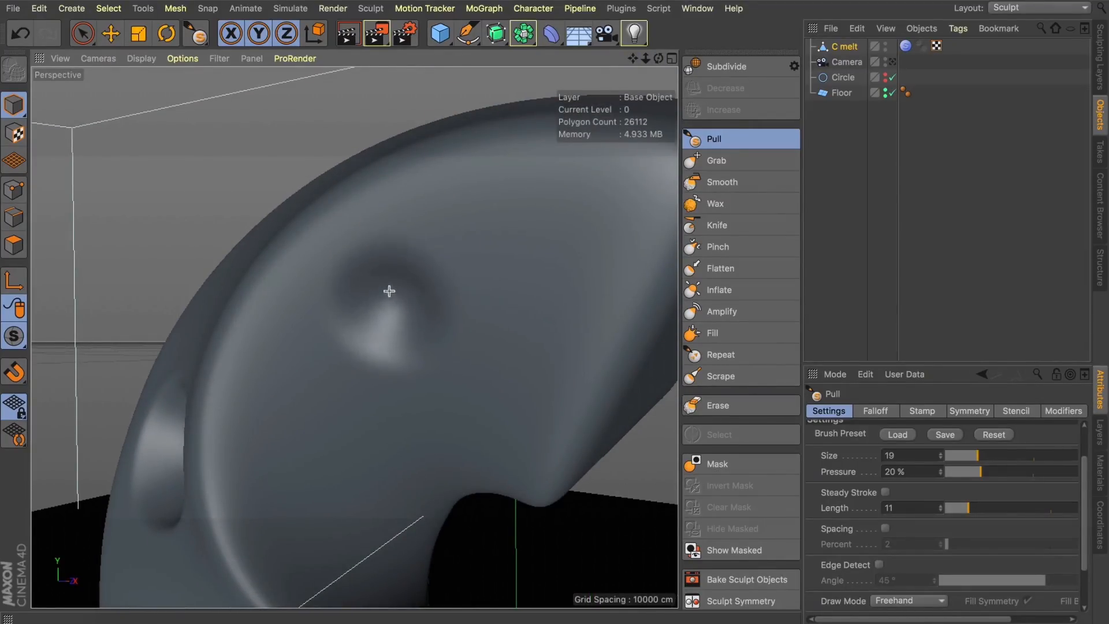
pyautogui.scroll(2, 384, 294)
pyautogui.moveTo(385, 318)
pyautogui.mouseDown()
pyautogui.moveTo(406, 321)
pyautogui.moveTo(387, 284)
pyautogui.mouseUp()
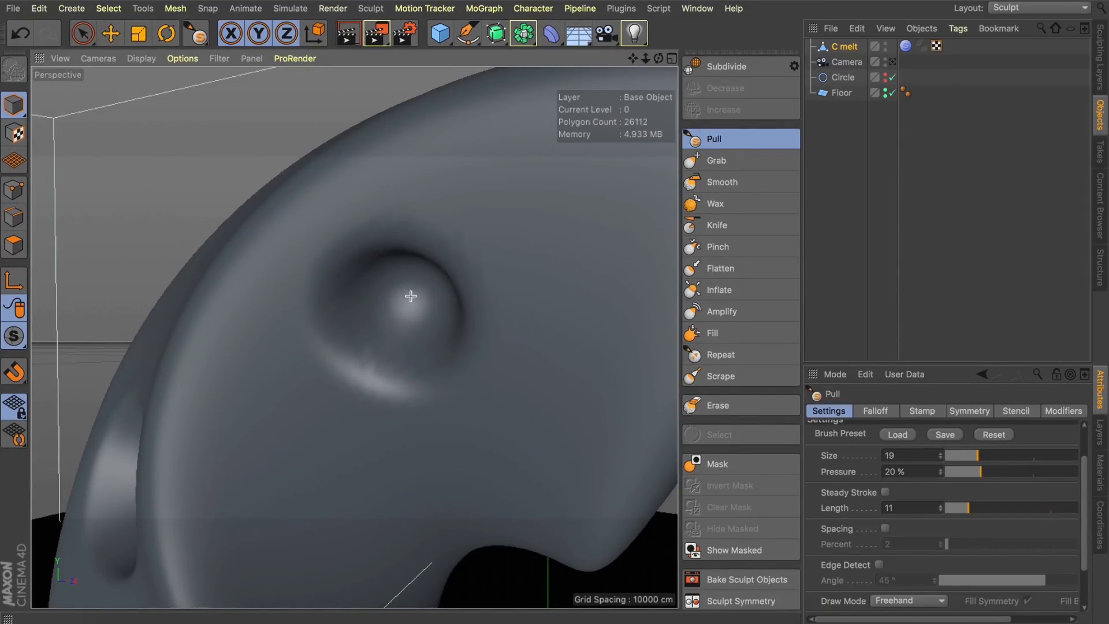
# Tighten the smaller crater's rim with the Pinch brush at size 13
pyautogui.moveTo(658, 58); pyautogui.dragTo(614, 82)
pyautogui.click(723, 246)
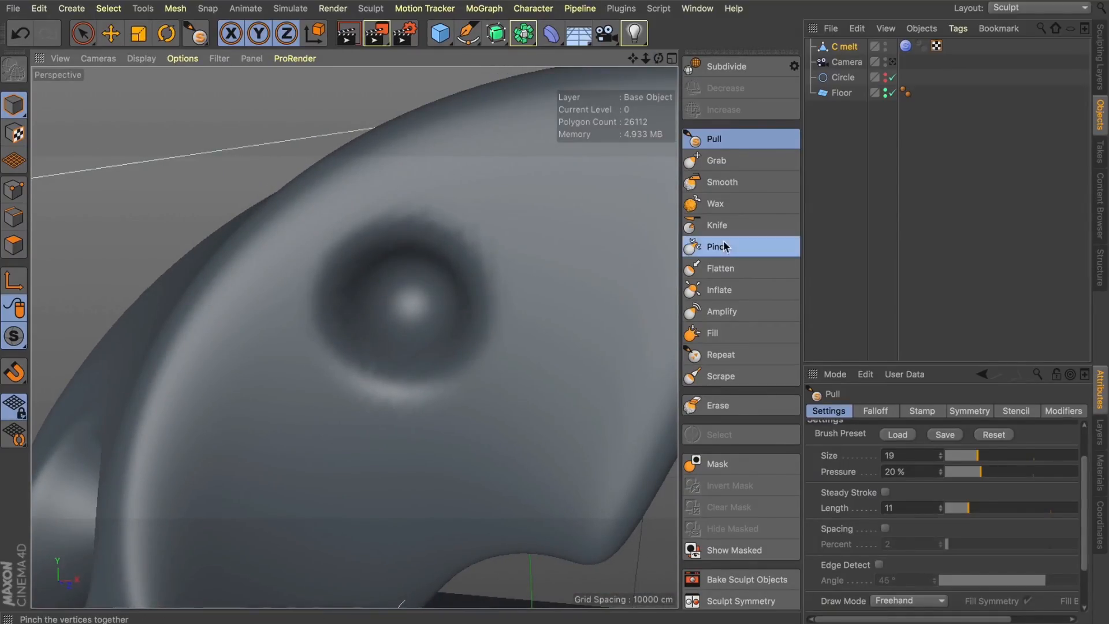
pyautogui.press('[')
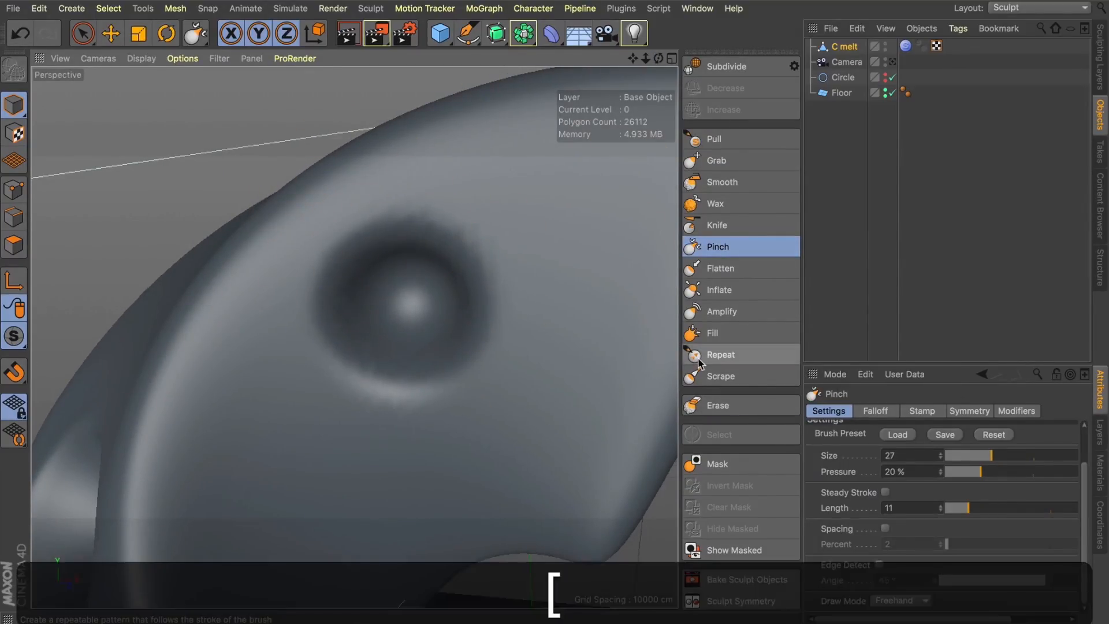
pyautogui.press('[')
pyautogui.press('[')
pyautogui.press('[')
pyautogui.press('[')
pyautogui.press('[')
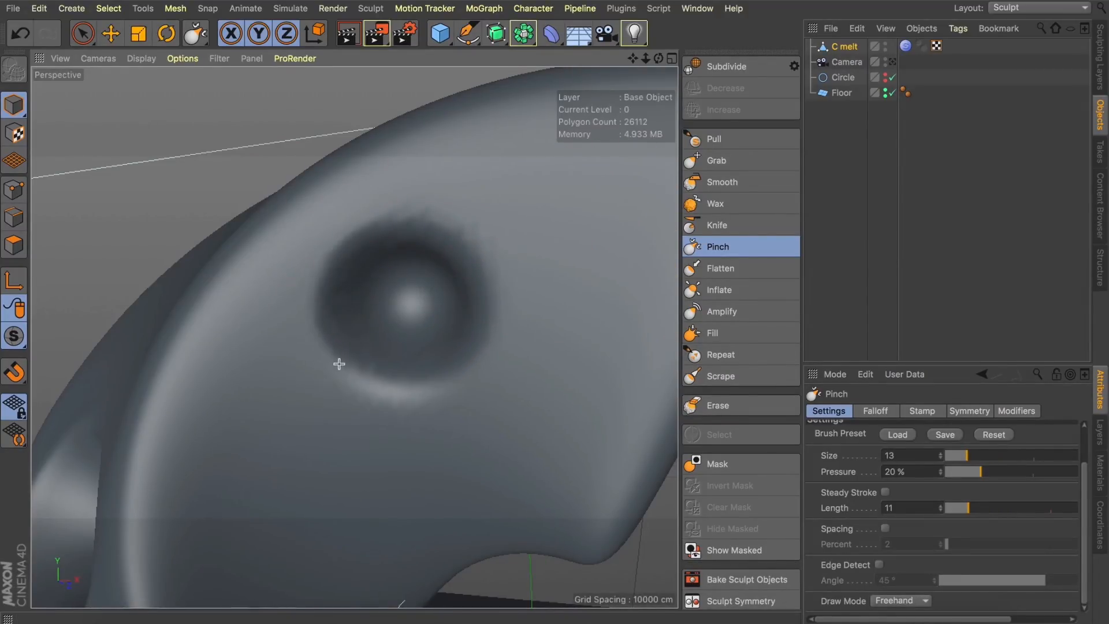
pyautogui.moveTo(399, 234); pyautogui.dragTo(430, 238)
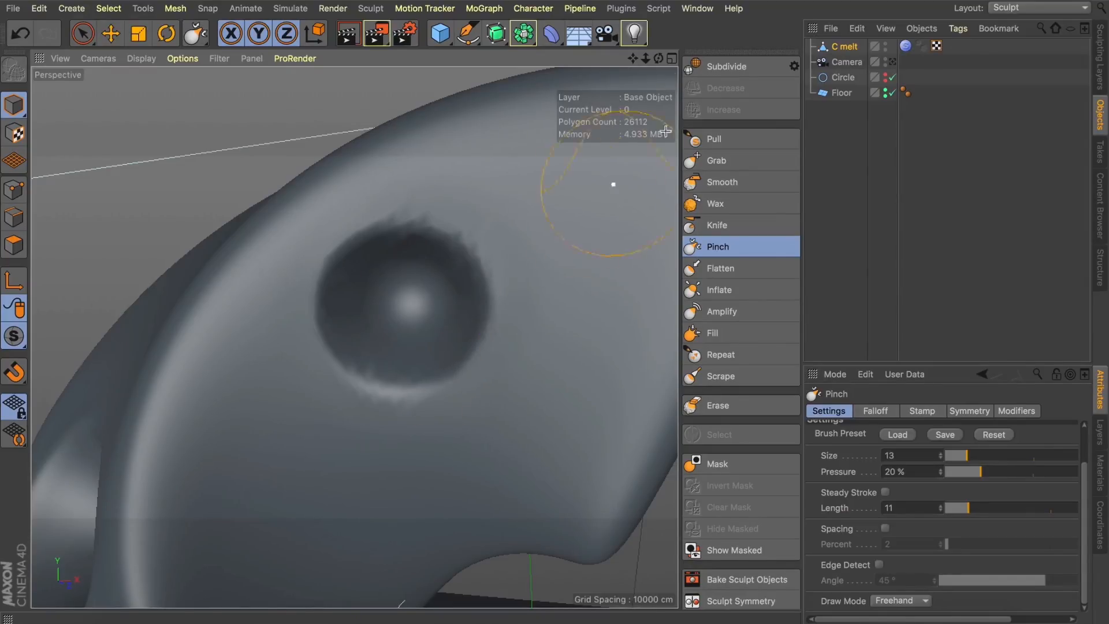
# Place C melt under a Subdivision Surface, disable the smoothing and reselect C melt for sculpting
pyautogui.keyDown('alt'); pyautogui.click(496, 33); pyautogui.keyUp('alt')
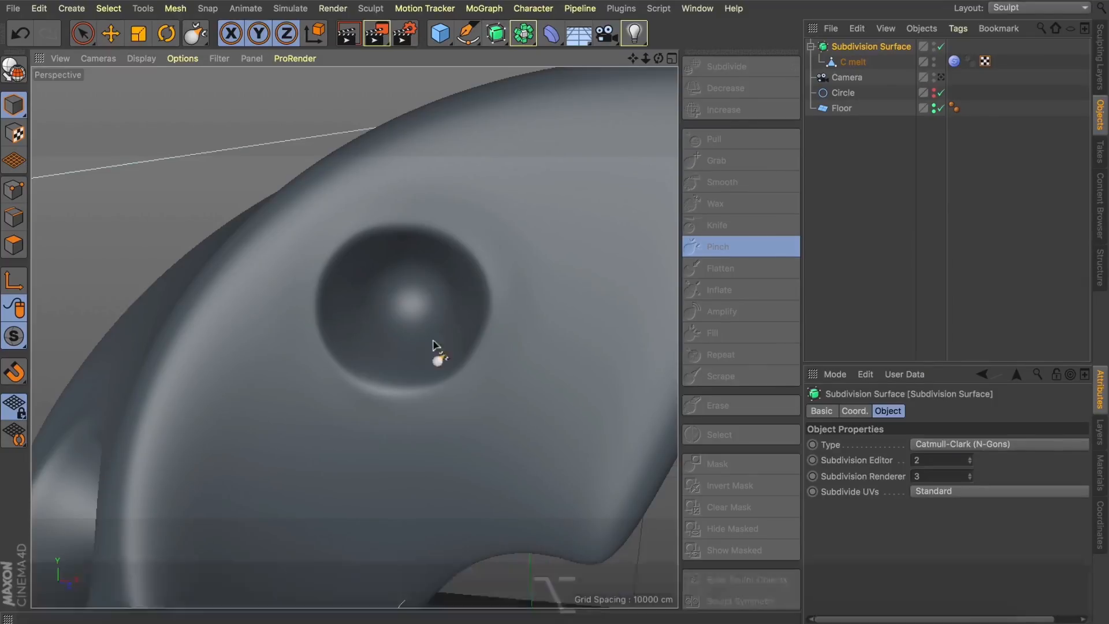
pyautogui.click(941, 46)
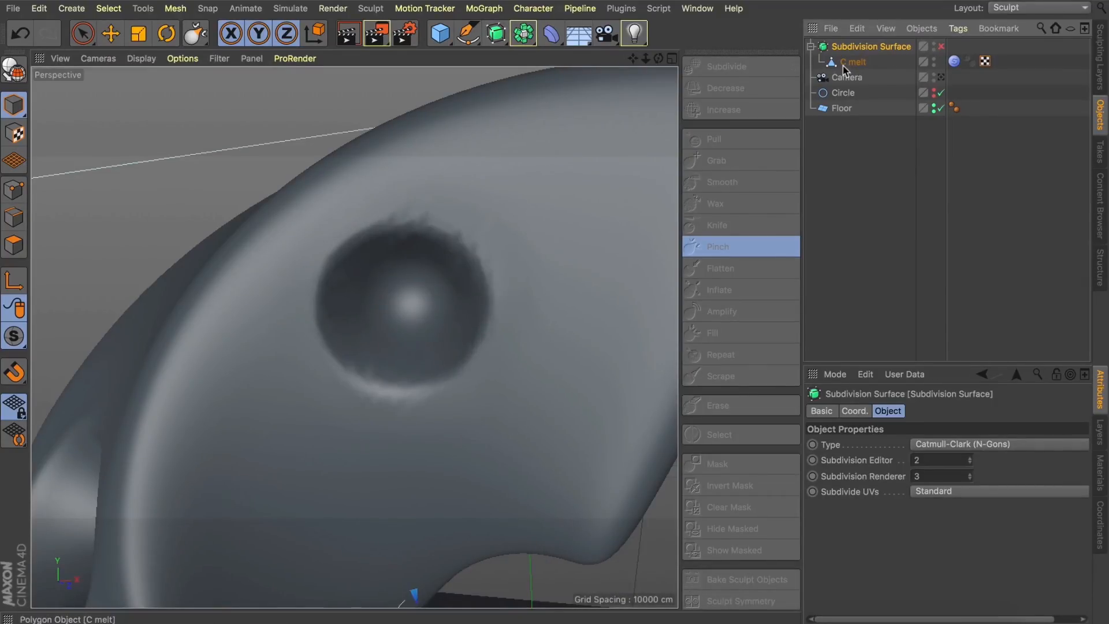
pyautogui.click(853, 62)
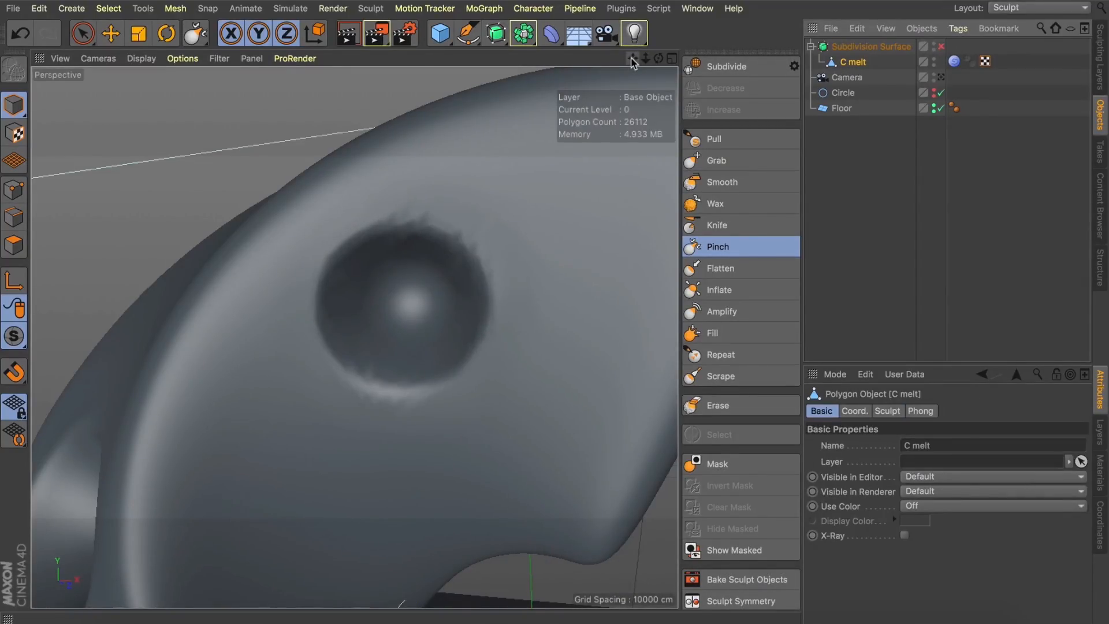
# Sculpt a round crater across the C's outer edge with the Pull brush at size 24
pyautogui.click(941, 77)
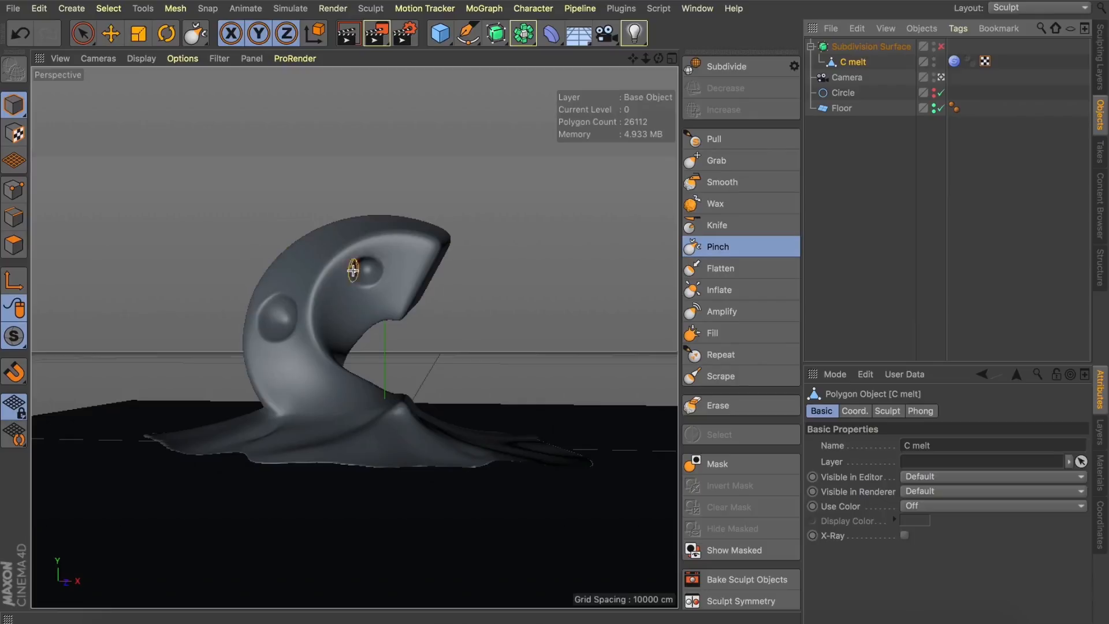
pyautogui.scroll(5, 352, 270)
pyautogui.moveTo(557, 310)
pyautogui.keyDown('alt'); pyautogui.mouseDown()
pyautogui.moveTo(650, 58)
pyautogui.moveTo(359, 334)
pyautogui.mouseUp(); pyautogui.keyUp('alt')
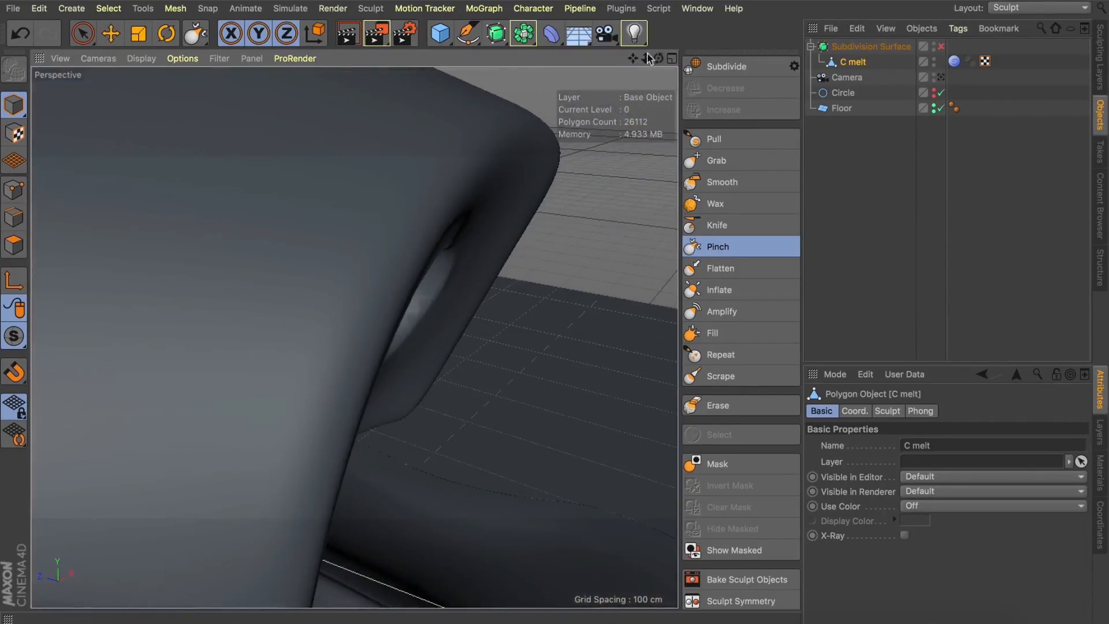
pyautogui.scroll(5, 354, 337)
pyautogui.click(714, 139)
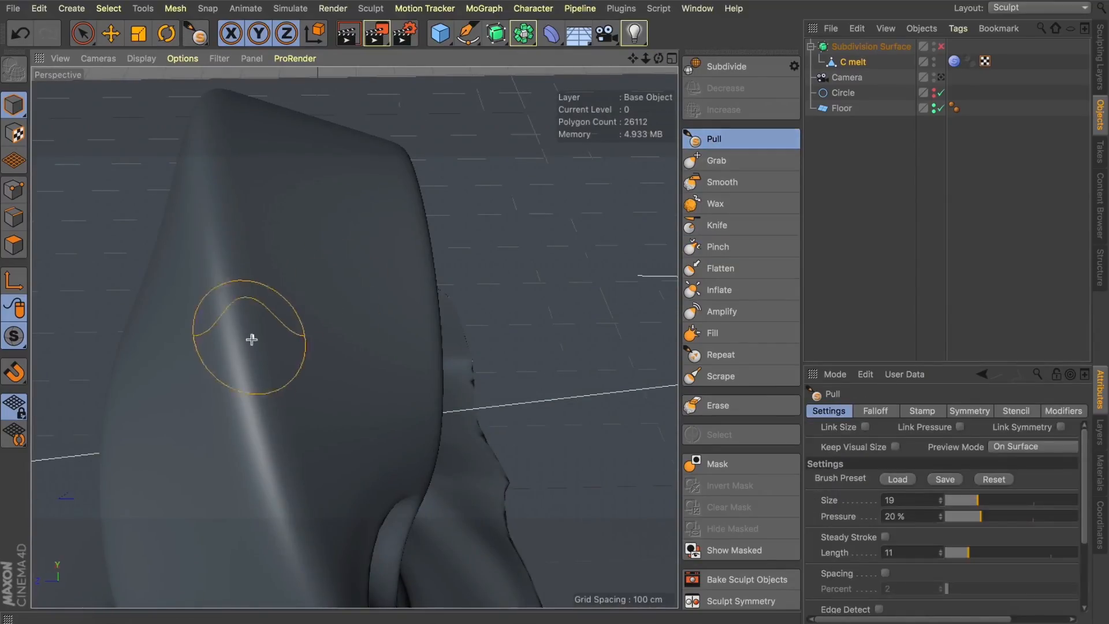
pyautogui.moveTo(233, 352); pyautogui.dragTo(238, 354, button='middle')
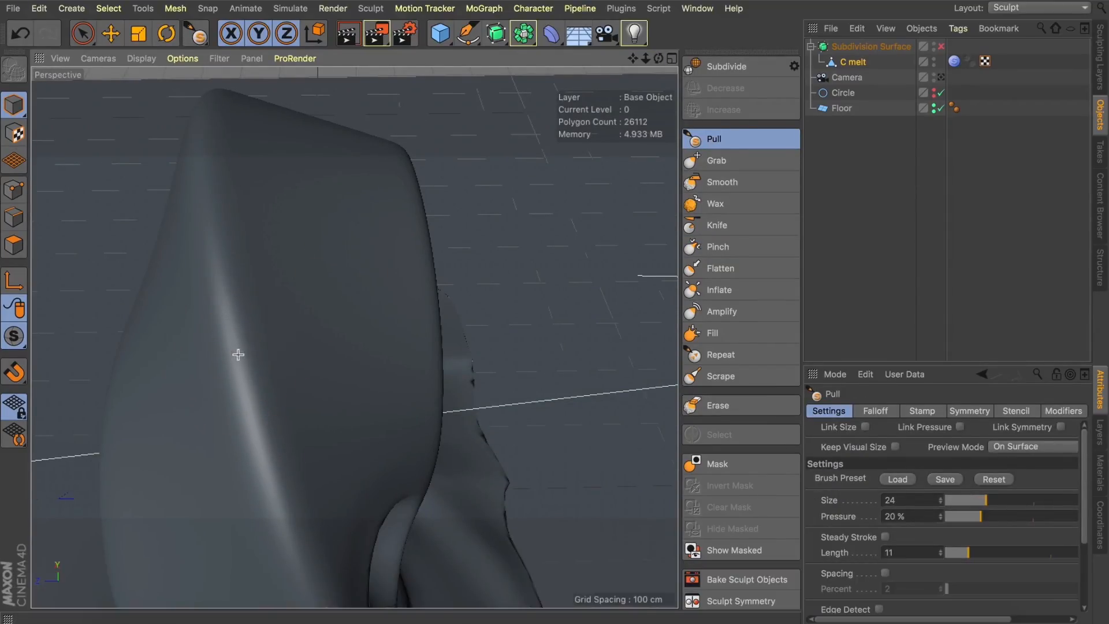
pyautogui.moveTo(236, 360)
pyautogui.mouseDown()
pyautogui.moveTo(228, 346)
pyautogui.moveTo(235, 353)
pyautogui.moveTo(250, 339)
pyautogui.moveTo(230, 337)
pyautogui.moveTo(230, 387)
pyautogui.mouseUp()
pyautogui.moveTo(255, 349)
pyautogui.mouseDown()
pyautogui.moveTo(233, 351)
pyautogui.moveTo(237, 371)
pyautogui.moveTo(227, 365)
pyautogui.mouseUp()
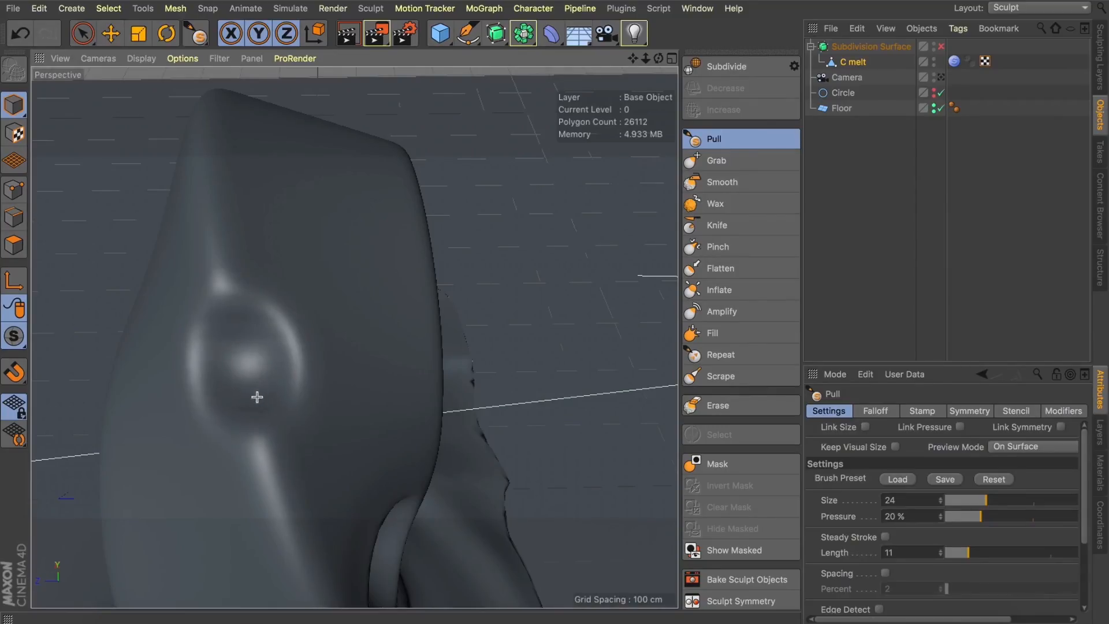
# Sharpen the edge crater's rim with the Pinch brush at size 13 and return to the scene camera's view
pyautogui.moveTo(659, 58)
pyautogui.mouseDown()
pyautogui.moveTo(624, 93)
pyautogui.moveTo(664, 61)
pyautogui.mouseUp()
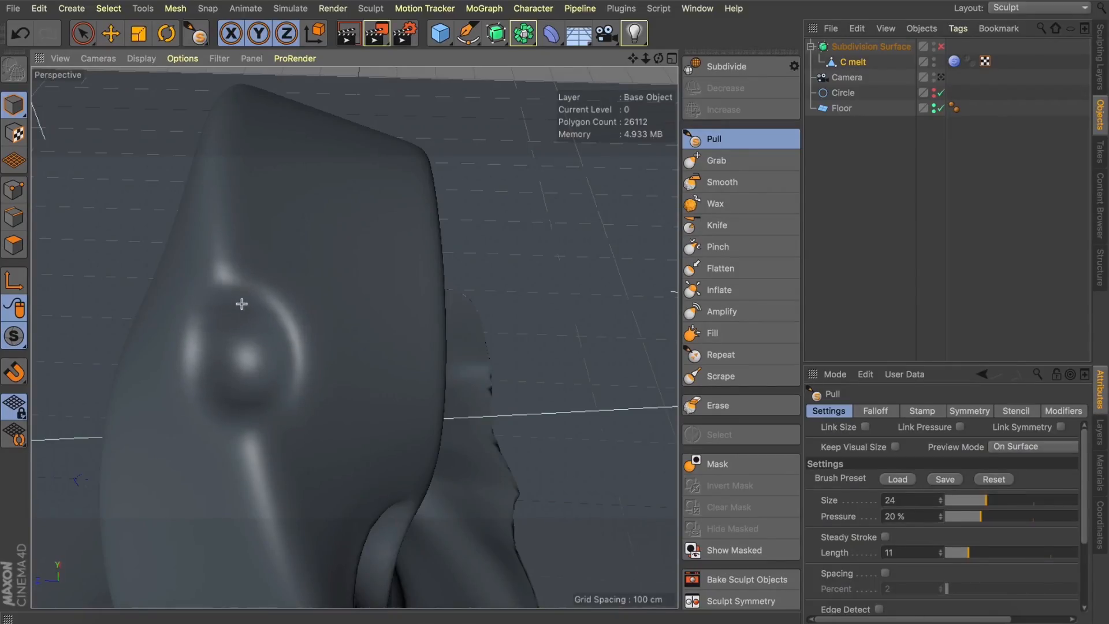
pyautogui.keyDown('alt'); pyautogui.moveTo(358, 332); pyautogui.dragTo(361, 335); pyautogui.keyUp('alt')
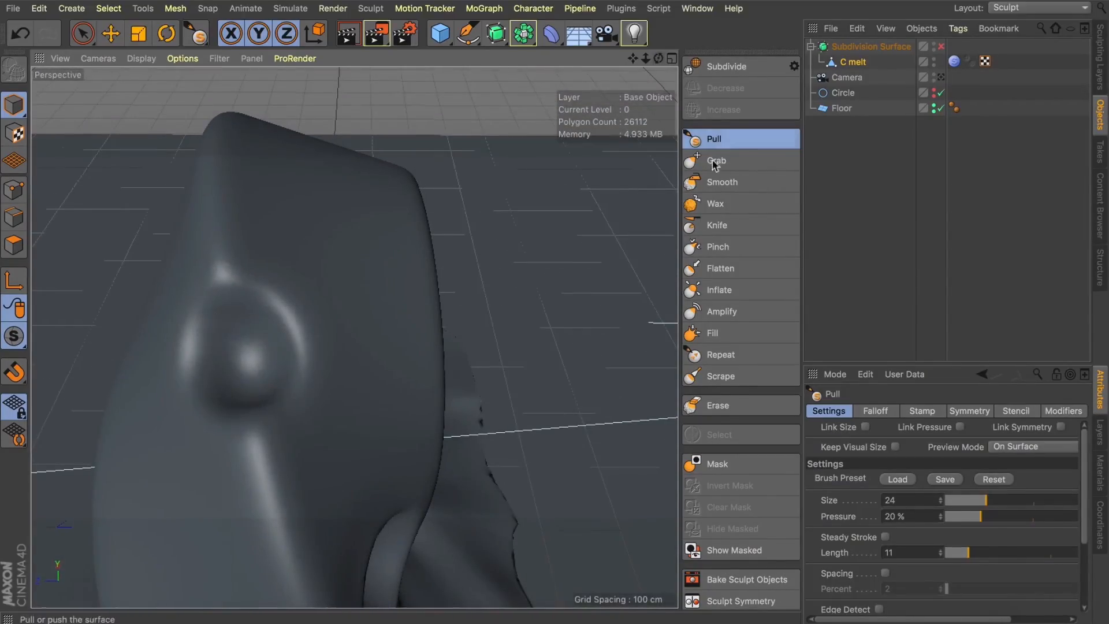
pyautogui.click(714, 246)
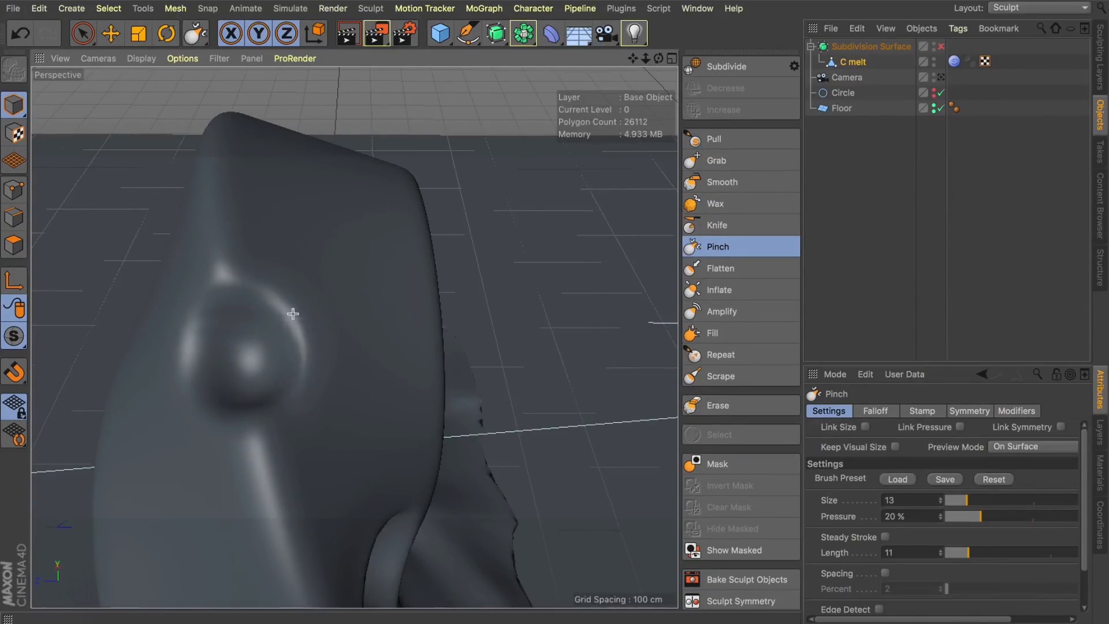
pyautogui.moveTo(246, 280); pyautogui.dragTo(216, 277)
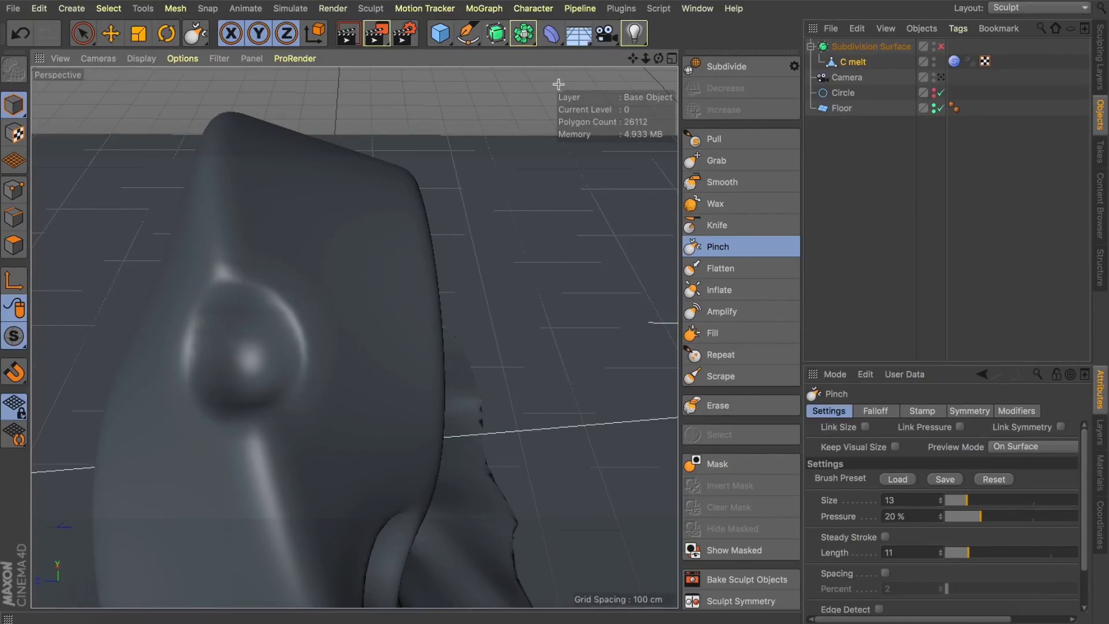
pyautogui.moveTo(658, 60); pyautogui.dragTo(578, 92)
pyautogui.click(940, 77)
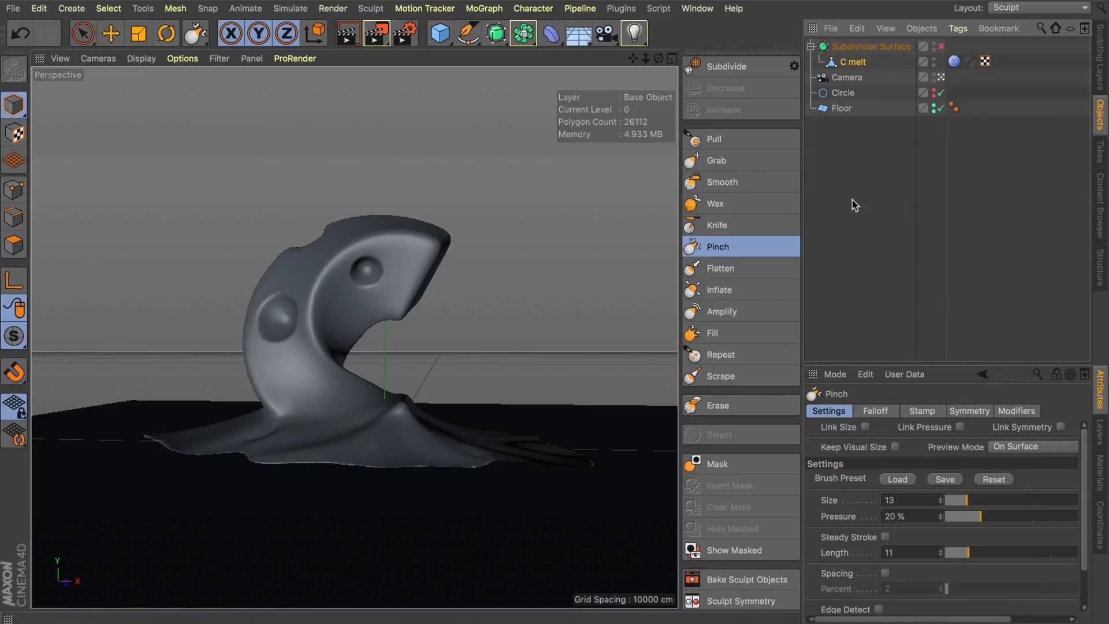
# Hide the Floor in the viewport and switch the interface to the Standard layout
pyautogui.click(852, 196)
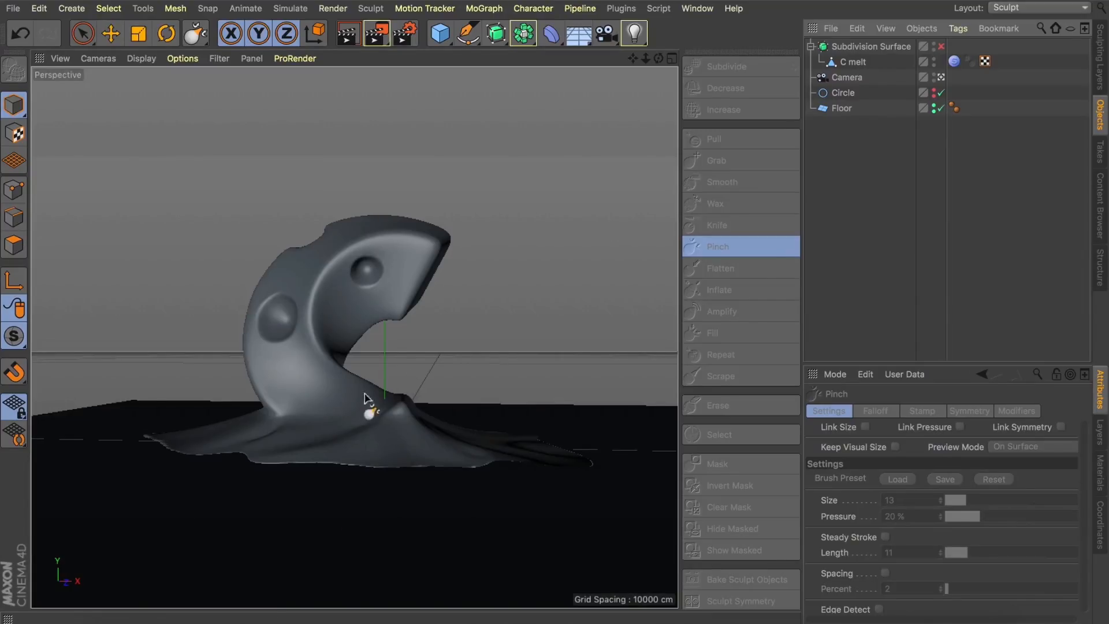
pyautogui.click(933, 106)
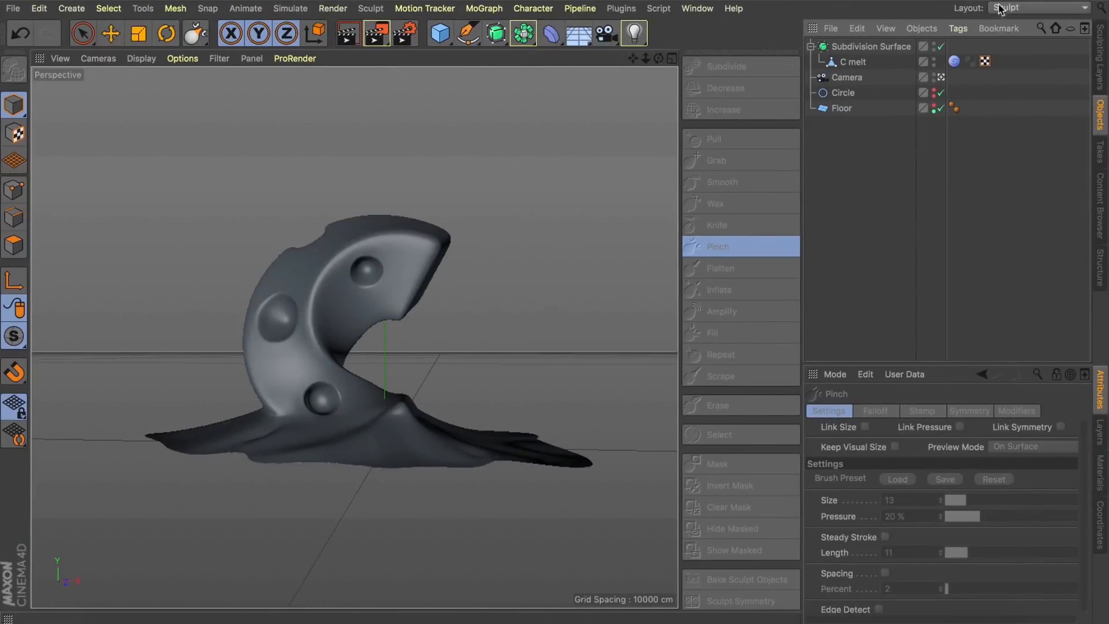
pyautogui.click(999, 7)
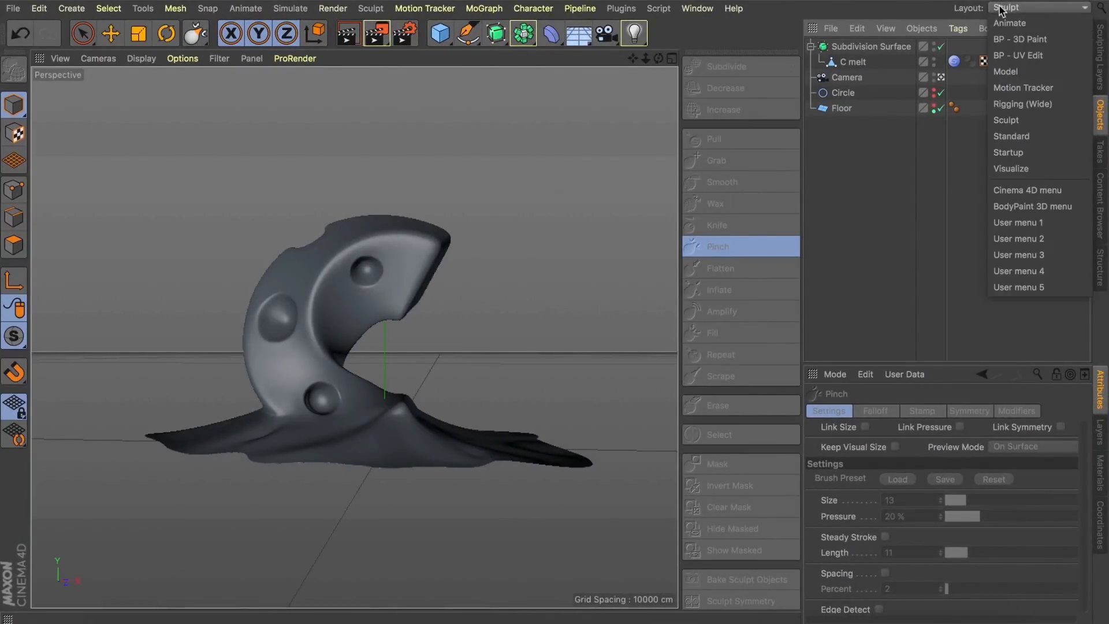
pyautogui.click(1024, 134)
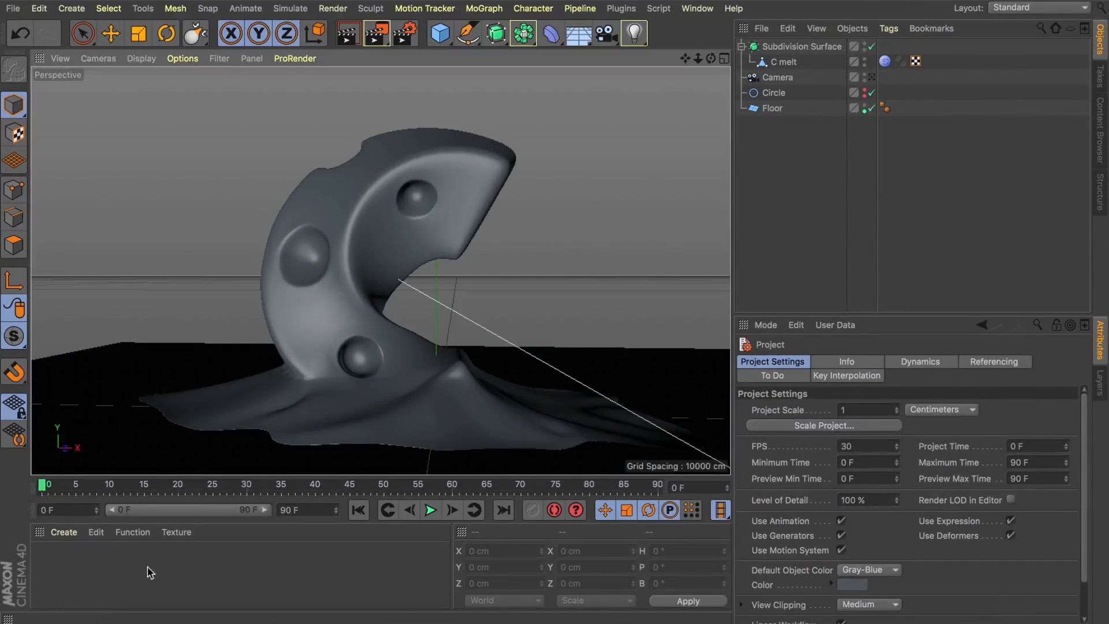
# Create a new material, open it for editing and apply it to the melting C
pyautogui.doubleClick(150, 572)
pyautogui.doubleClick(47, 559)
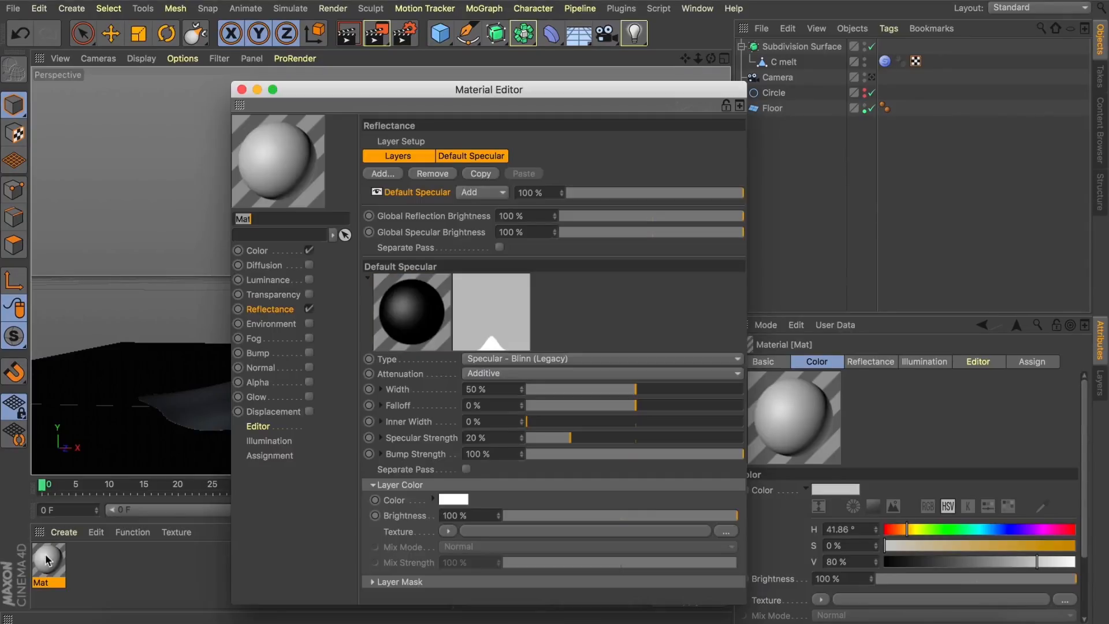
pyautogui.moveTo(382, 89); pyautogui.dragTo(664, 16)
pyautogui.moveTo(43, 556); pyautogui.dragTo(337, 300)
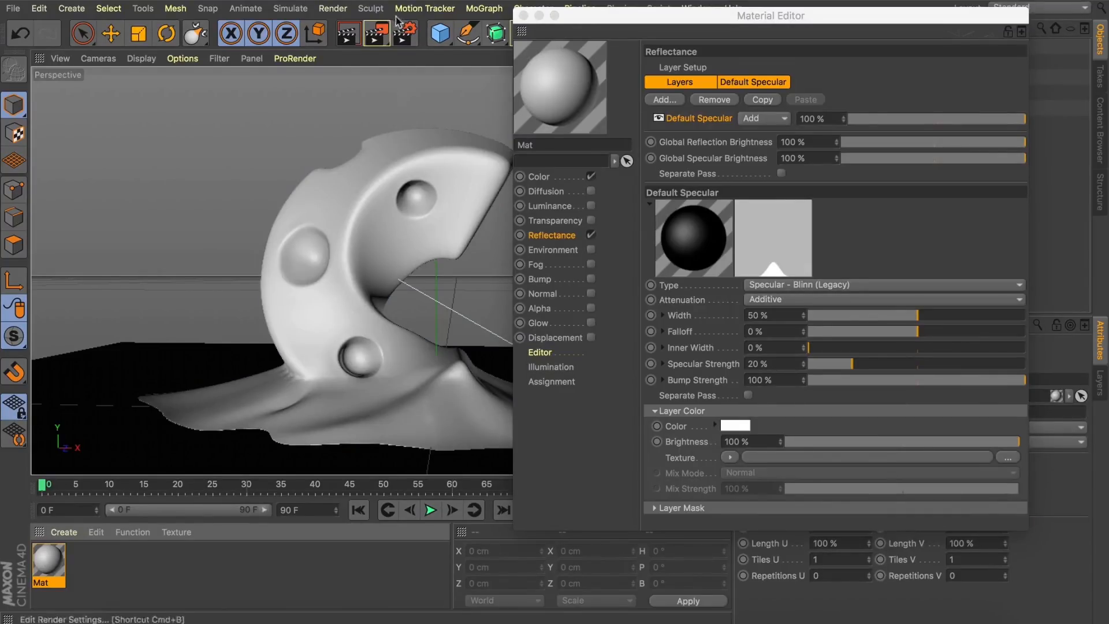
# Uncover the cheese reference image and sample its pale yellow as the material's colour
pyautogui.moveTo(396, 2); pyautogui.dragTo(388, 254)
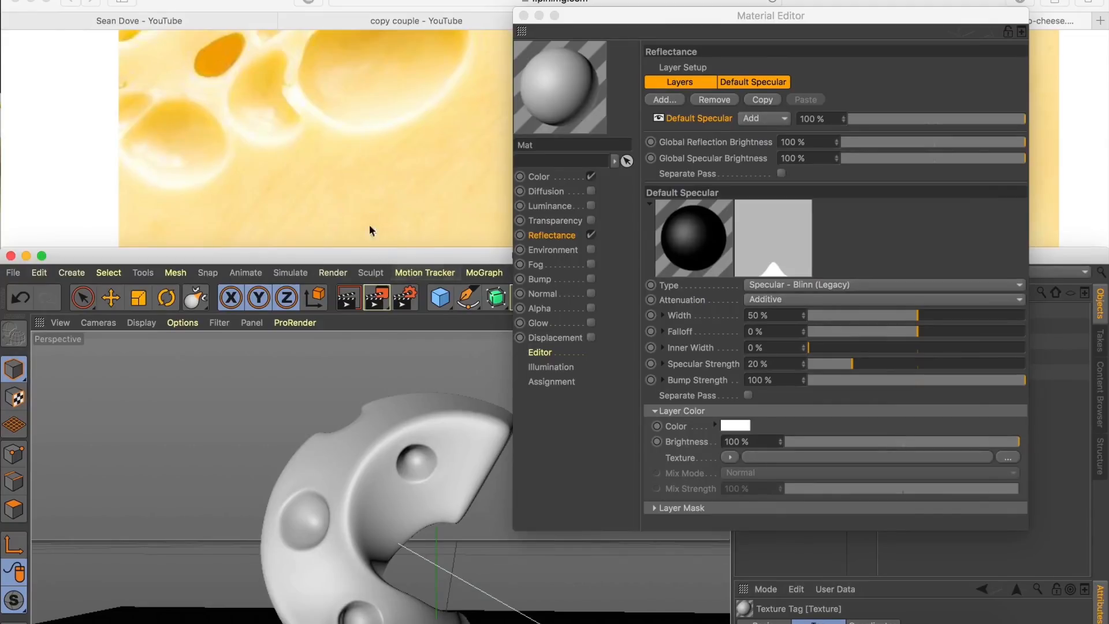
pyautogui.click(539, 177)
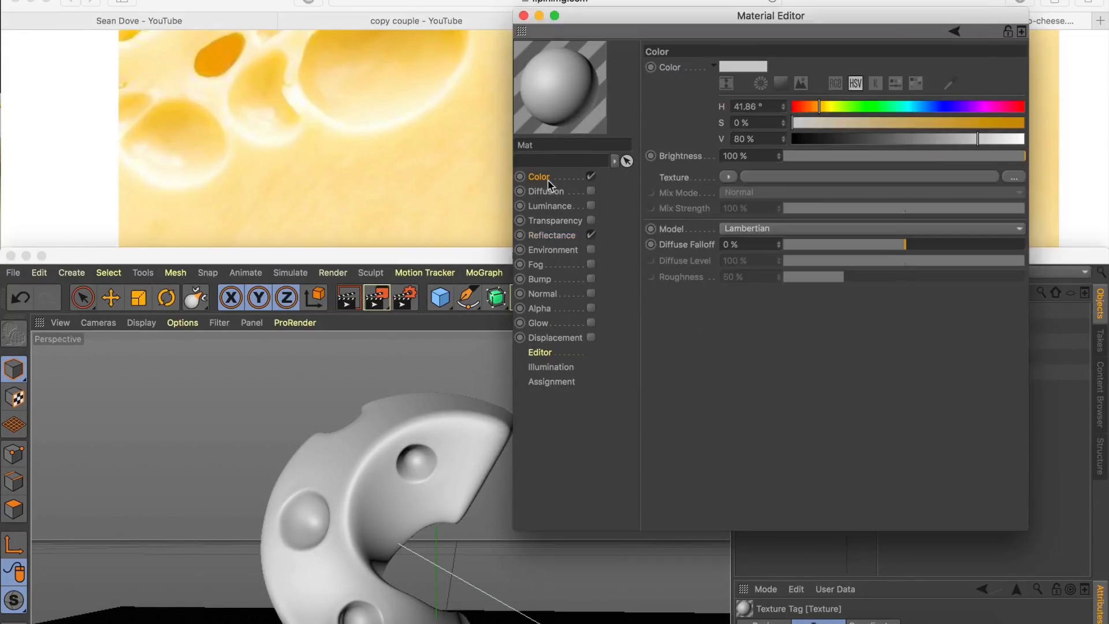
pyautogui.click(947, 86)
pyautogui.click(570, 73)
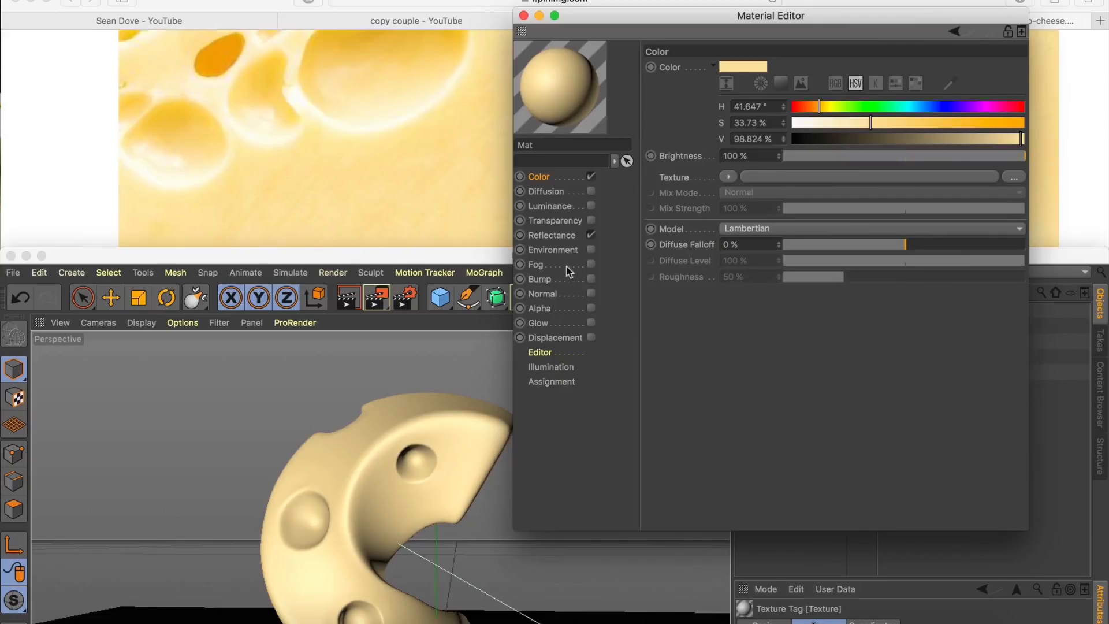
# Enable the material's Bump channel and load a Noise shader as its texture
pyautogui.click(540, 279)
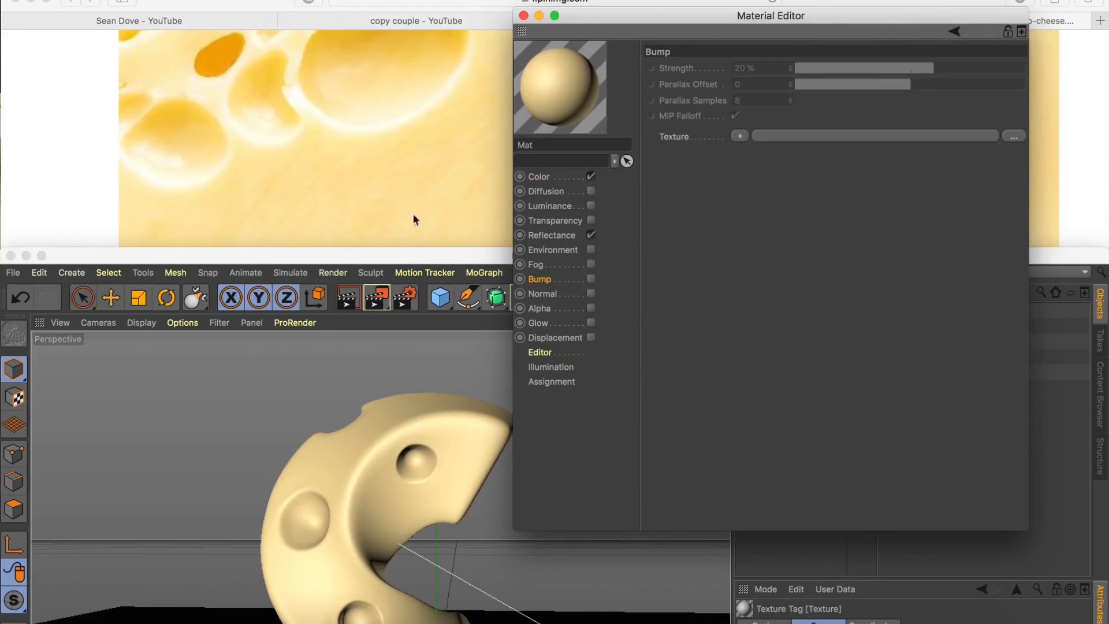
pyautogui.click(591, 279)
pyautogui.click(740, 136)
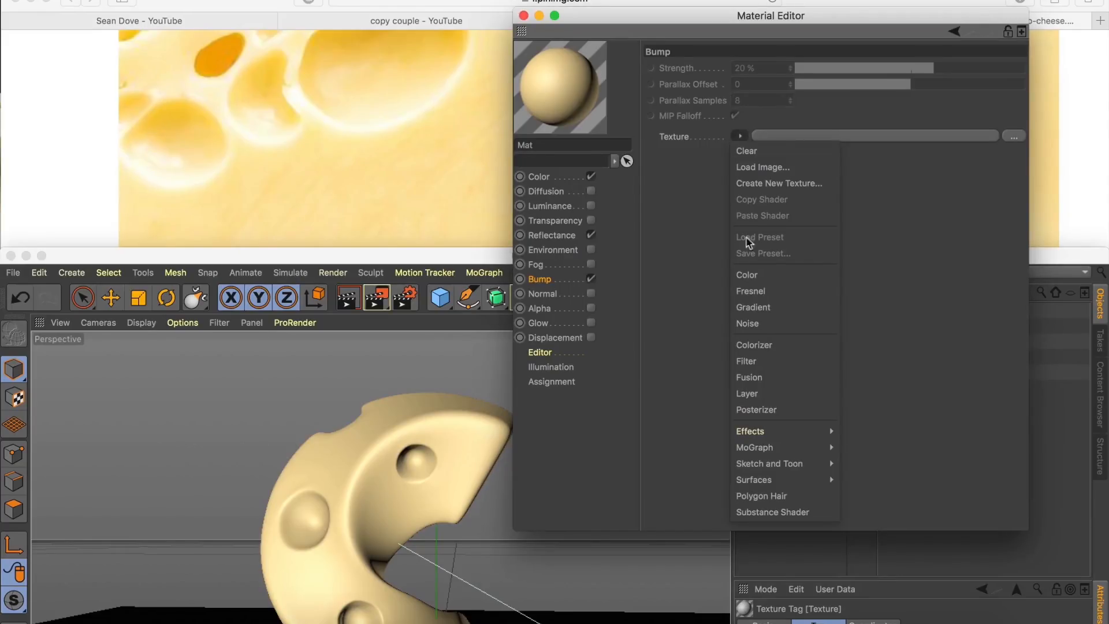
pyautogui.click(764, 327)
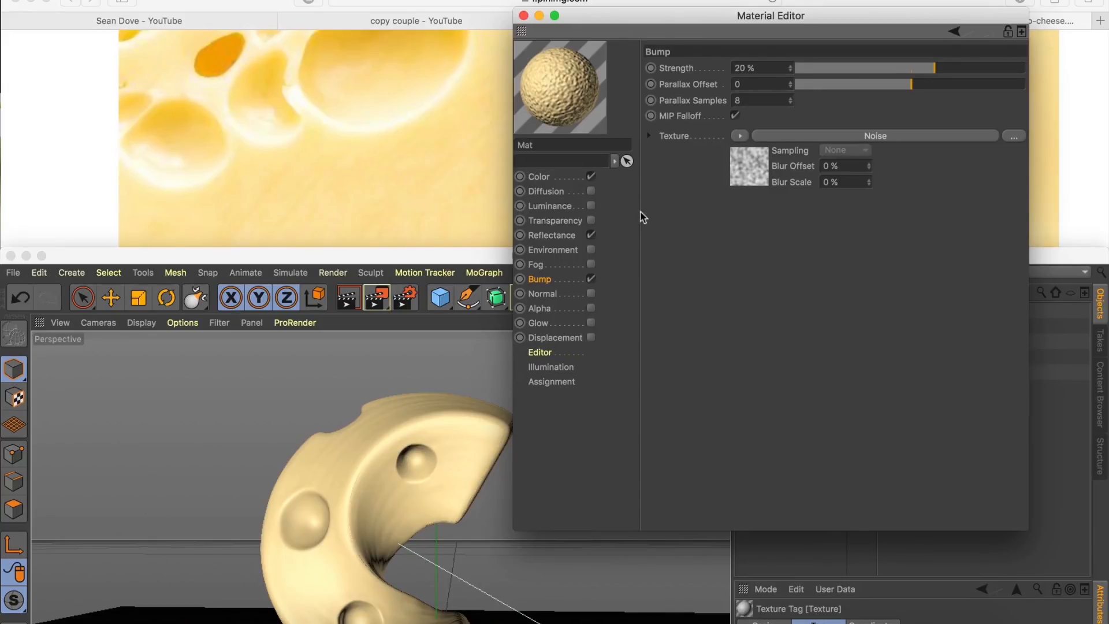
# Try stretching the bump noise with a relative scale of 200% on the second axis, then 438% on the first
pyautogui.click(740, 169)
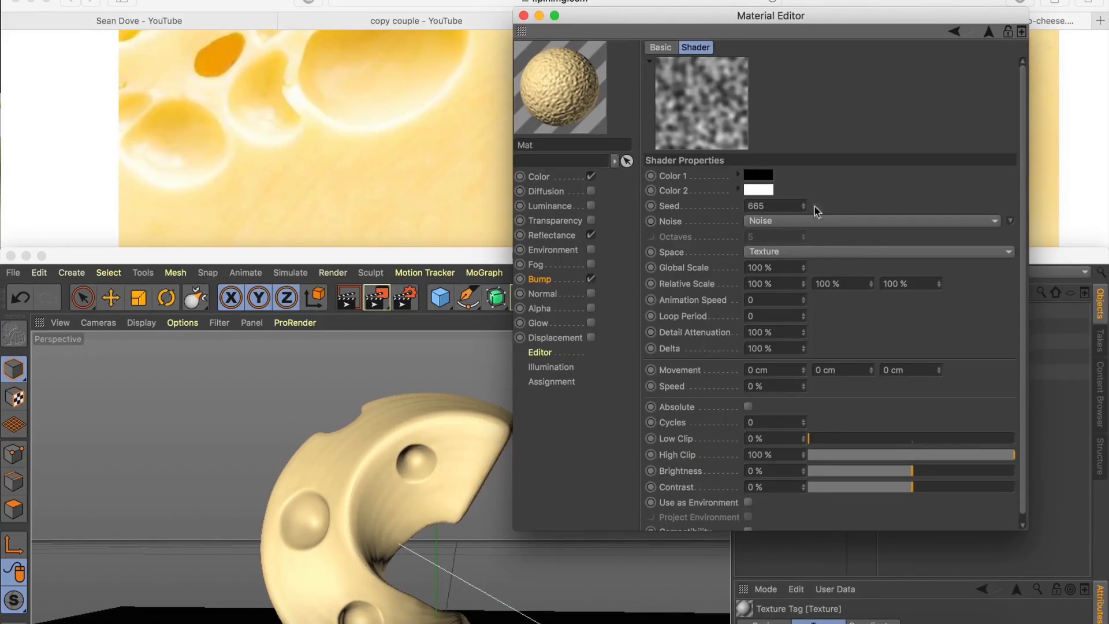
pyautogui.moveTo(873, 285); pyautogui.dragTo(873, 285)
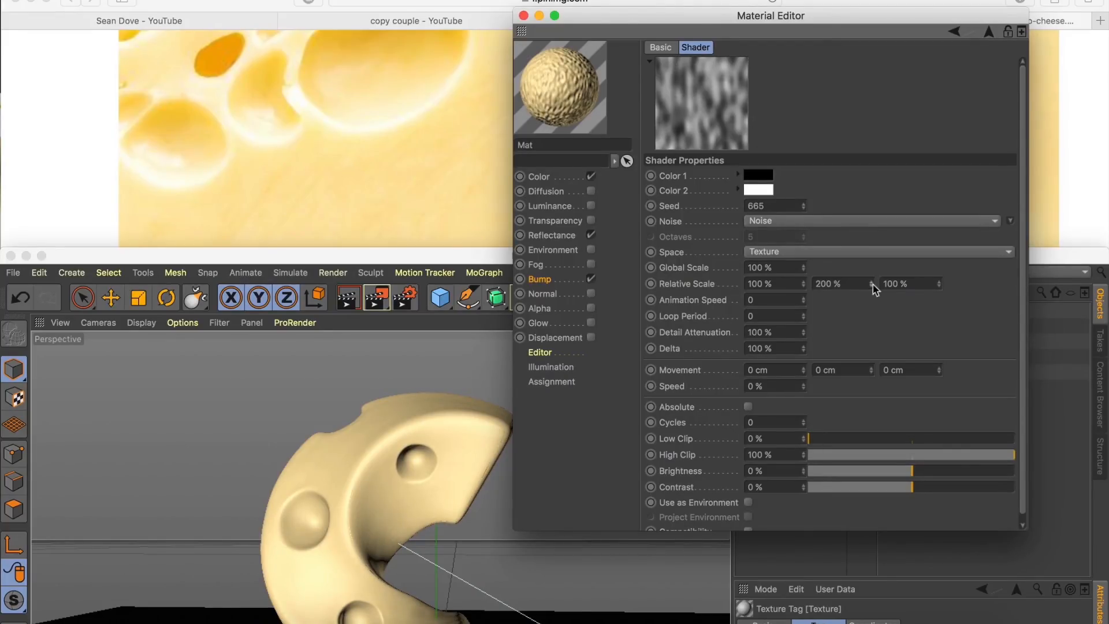
pyautogui.press('super+z')
pyautogui.moveTo(803, 285); pyautogui.dragTo(804, 288)
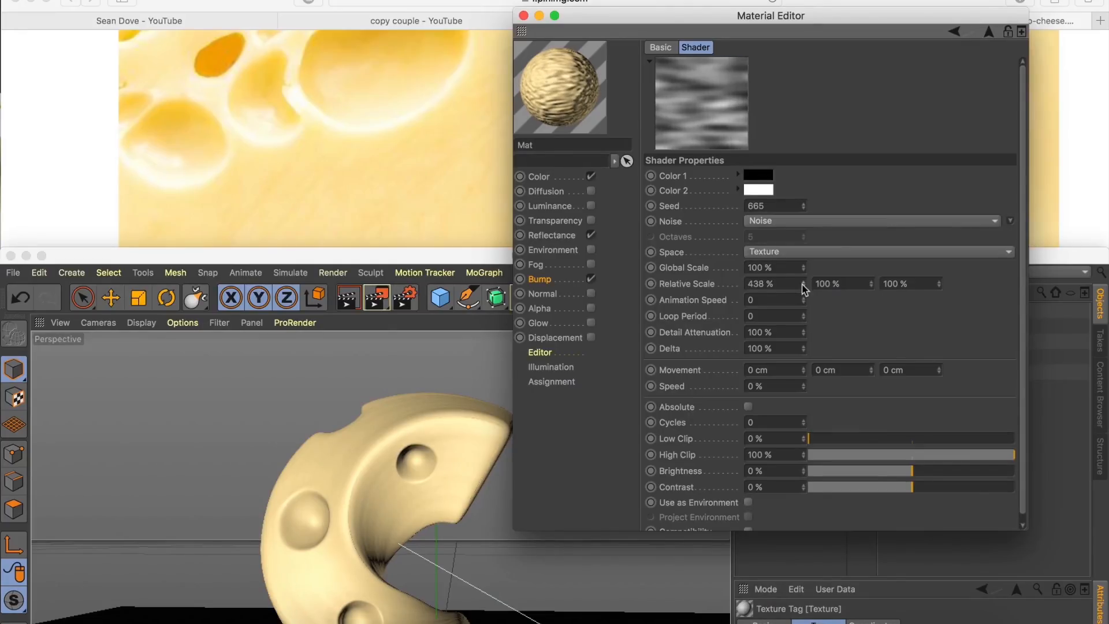
# Add a Beckmann layer to the material's Reflectance channel and set its layer Fresnel to Dielectric
pyautogui.doubleClick(489, 253)
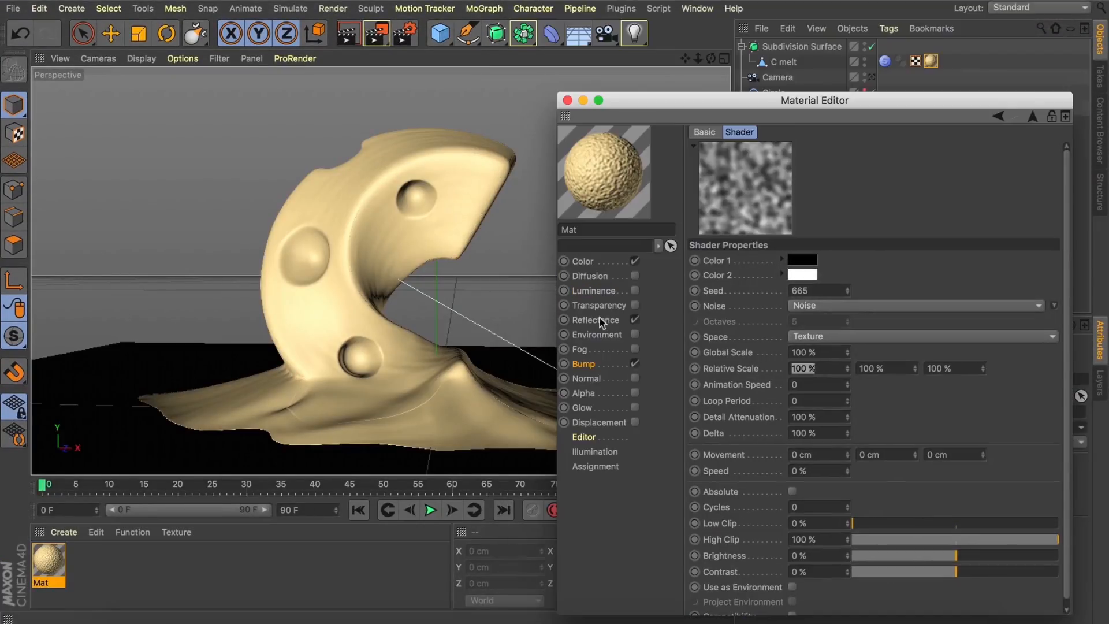
pyautogui.click(600, 321)
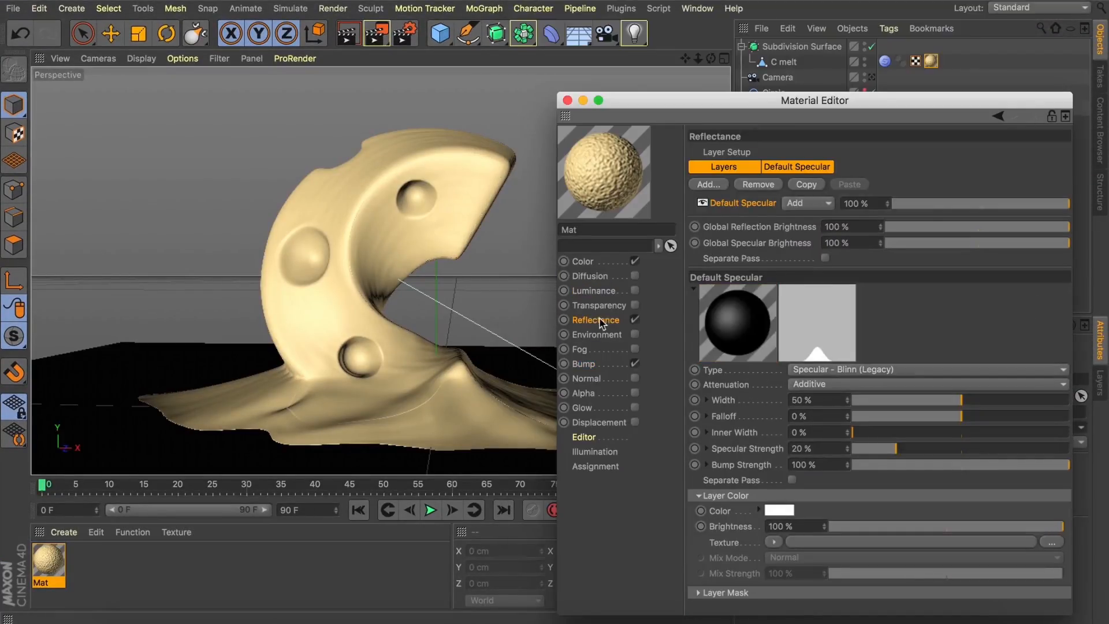
pyautogui.click(714, 184)
pyautogui.click(739, 188)
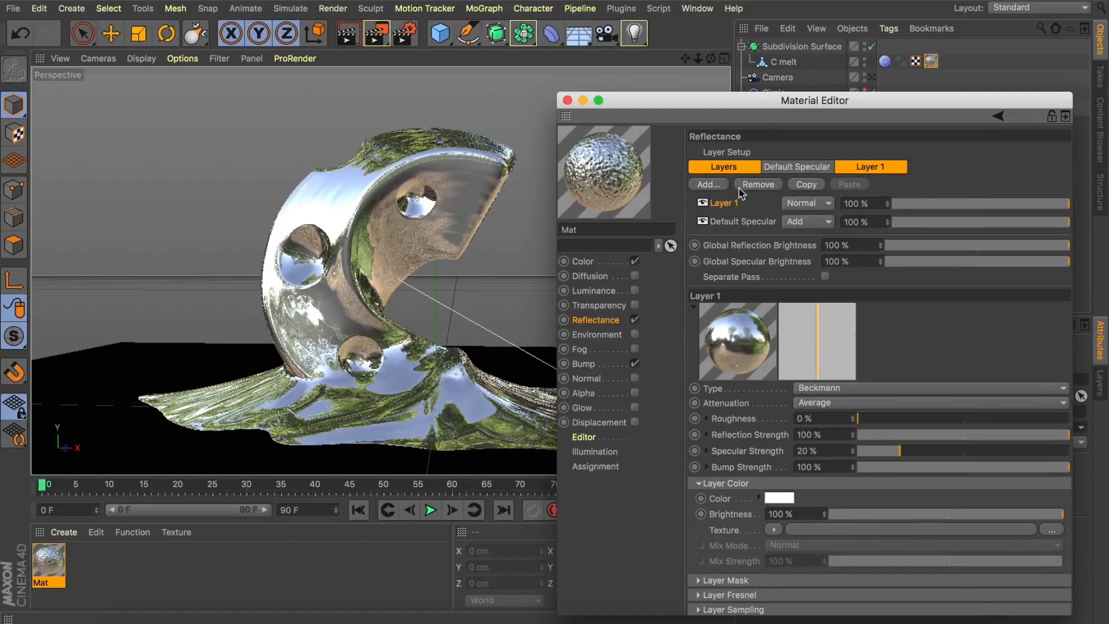
pyautogui.click(717, 595)
pyautogui.click(779, 610)
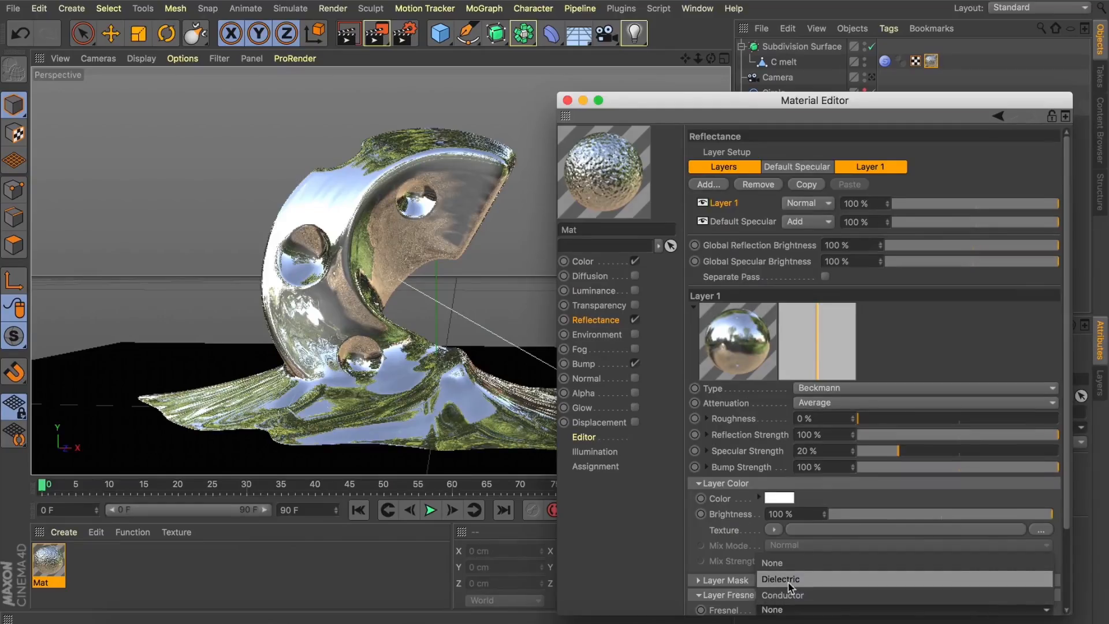
pyautogui.click(790, 580)
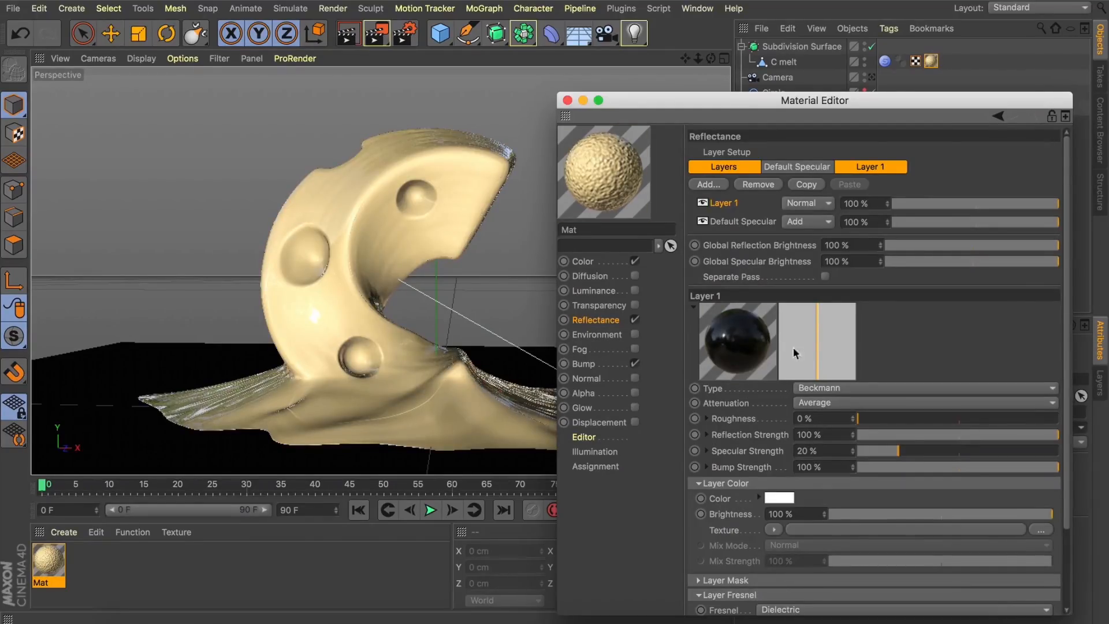
# Set the Beckmann layer's opacity to 8% and its roughness to 5%, and close the material editor
pyautogui.click(904, 206)
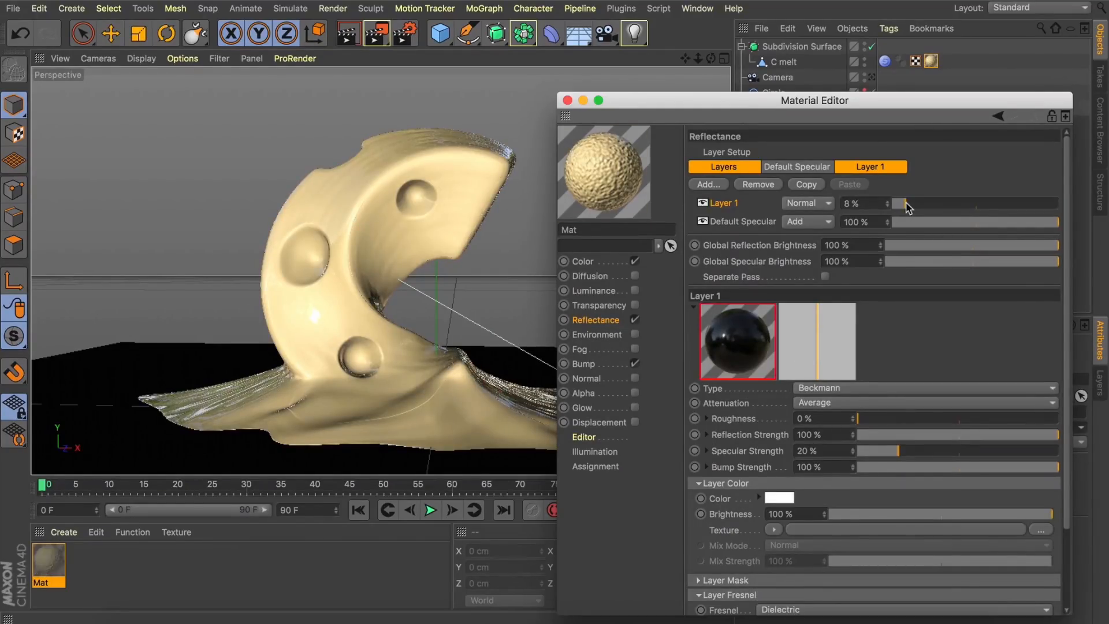
pyautogui.click(866, 418)
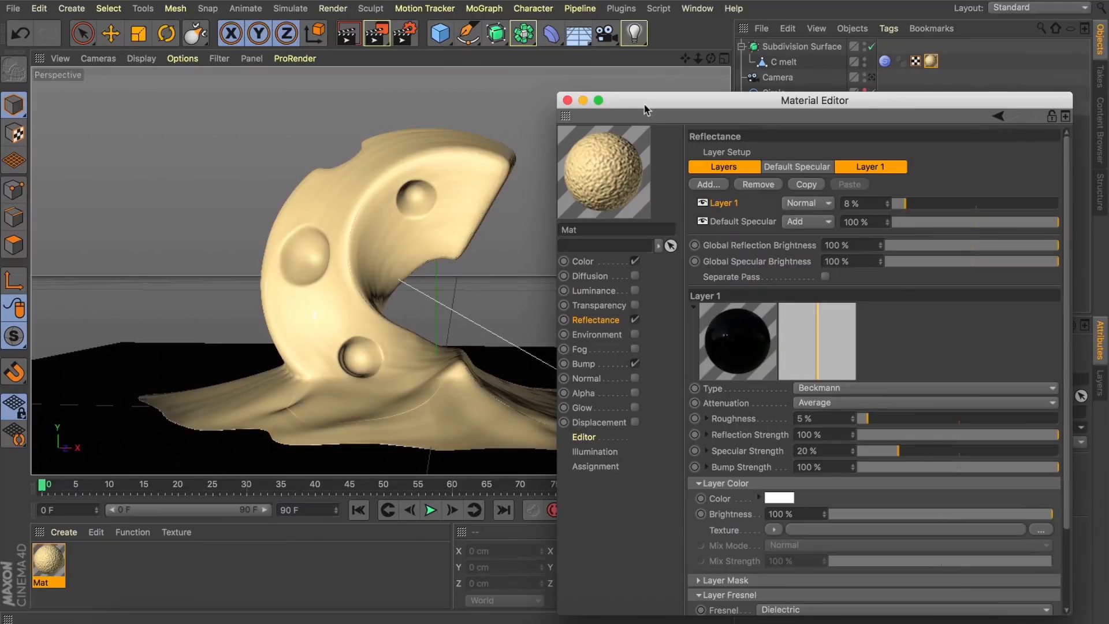
pyautogui.click(567, 101)
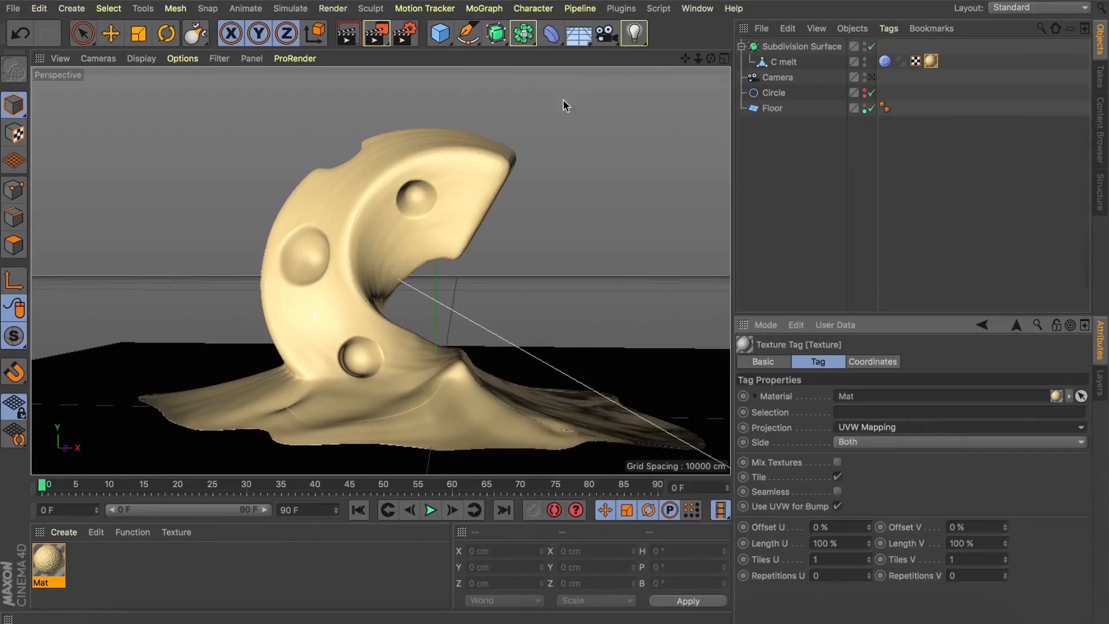
# Clear the selection and look at the textured C through the scene camera
pyautogui.click(800, 168)
pyautogui.moveTo(685, 59); pyautogui.dragTo(379, 265)
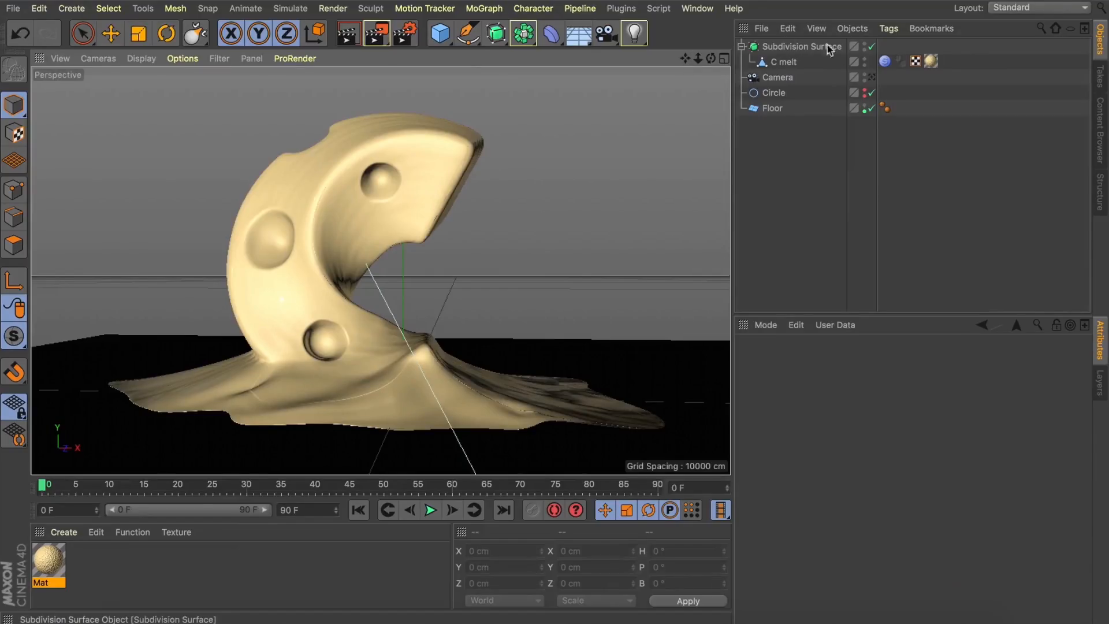
pyautogui.click(872, 77)
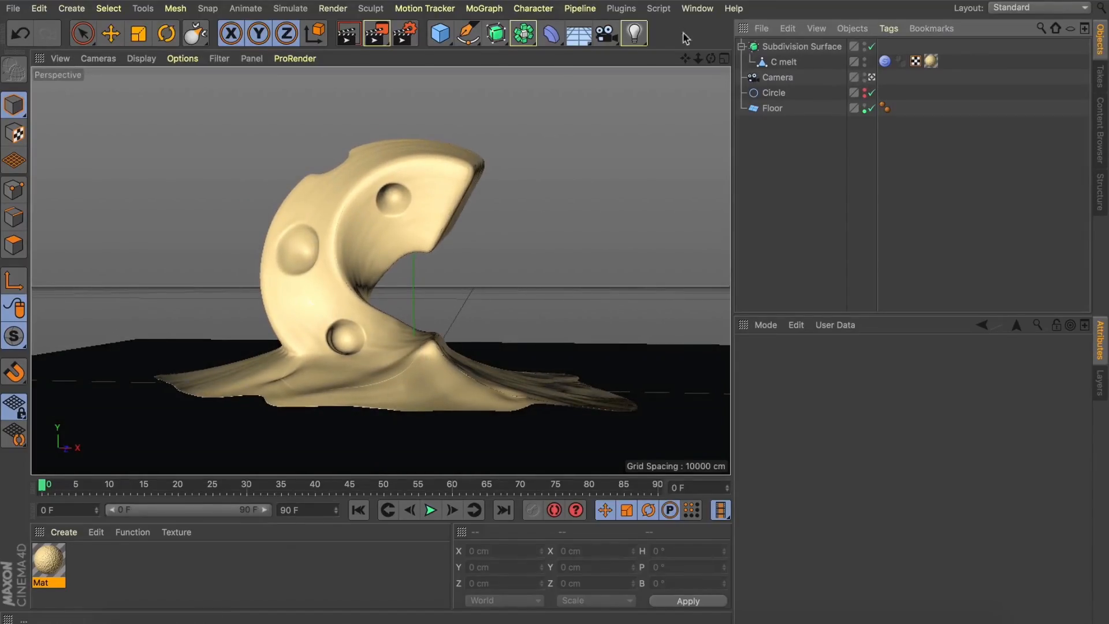
# Add an HDRI Studio Rig to the scene and hide the old Floor object in the viewport
pyautogui.click(741, 46)
pyautogui.click(624, 8)
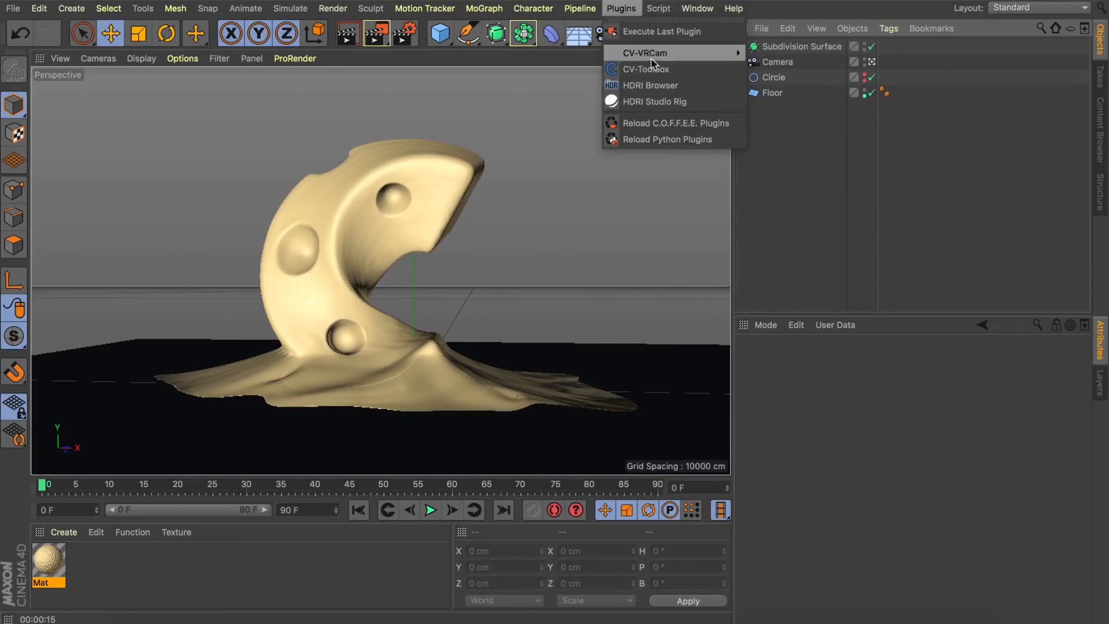
pyautogui.click(641, 101)
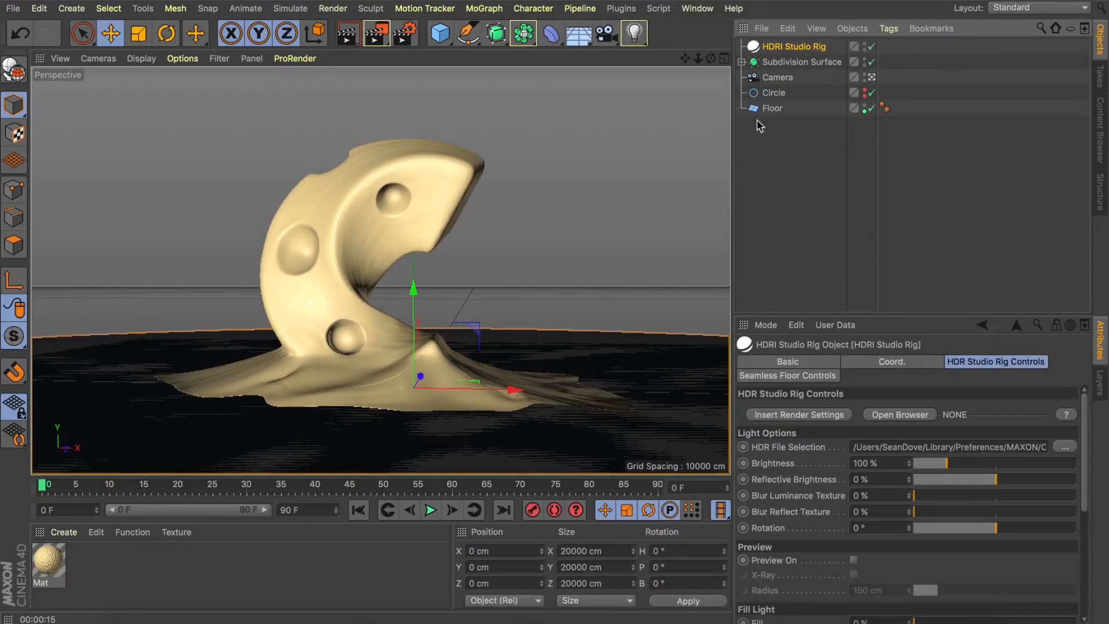
pyautogui.keyDown('alt'); pyautogui.click(865, 108); pyautogui.keyUp('alt')
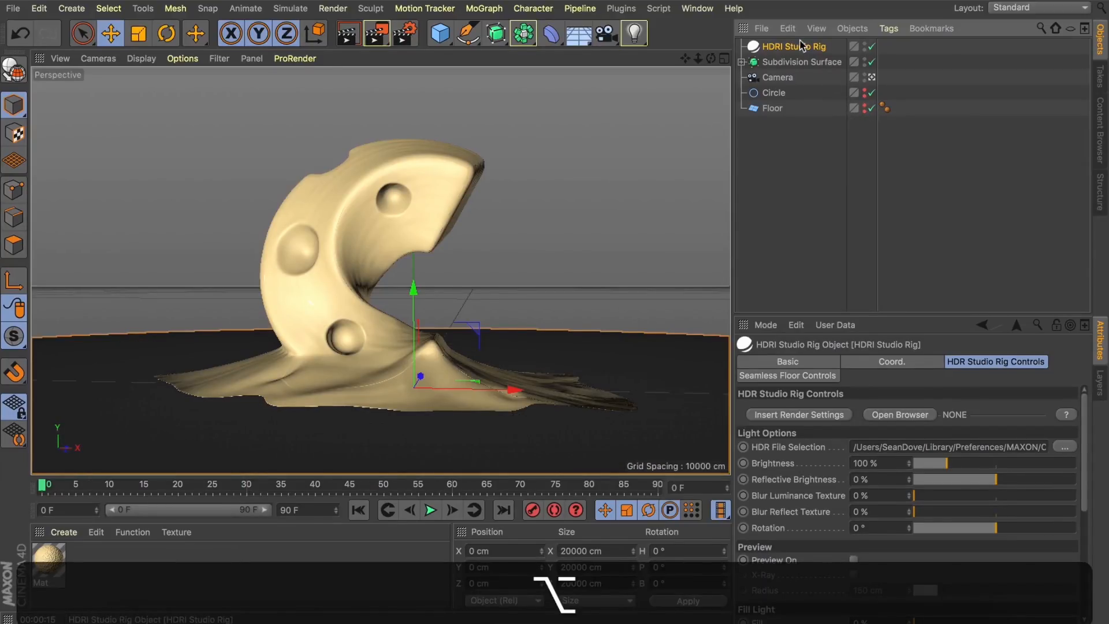
# Insert the rig's render settings, activate the GI Medium preset with Ambient Occlusion enabled, and render the viewport
pyautogui.click(810, 415)
pyautogui.click(89, 357)
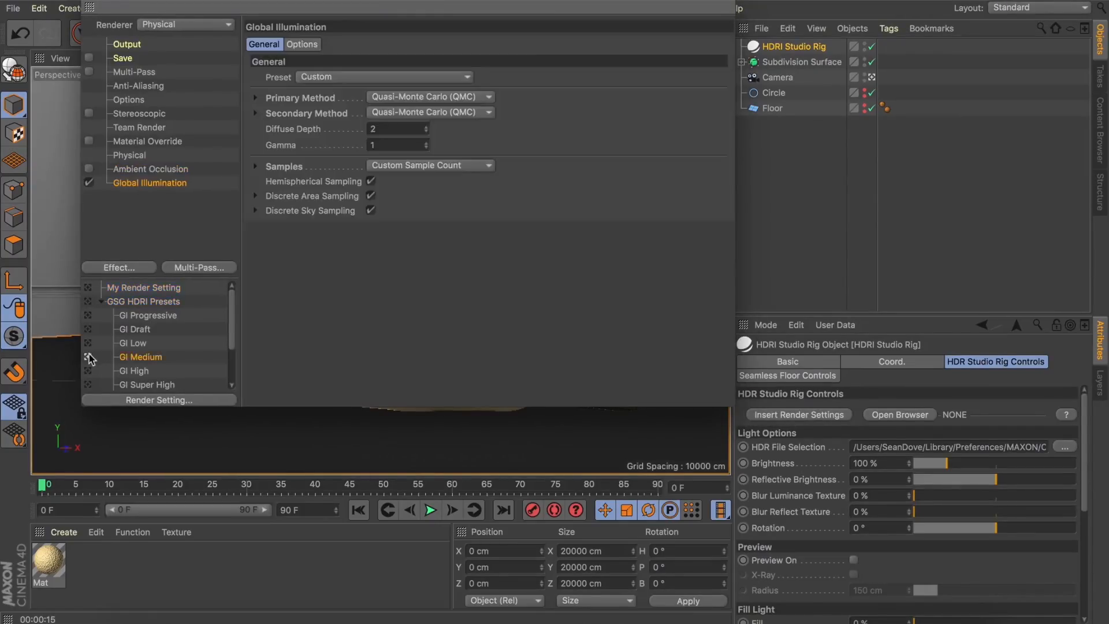
pyautogui.click(90, 169)
pyautogui.click(88, 1)
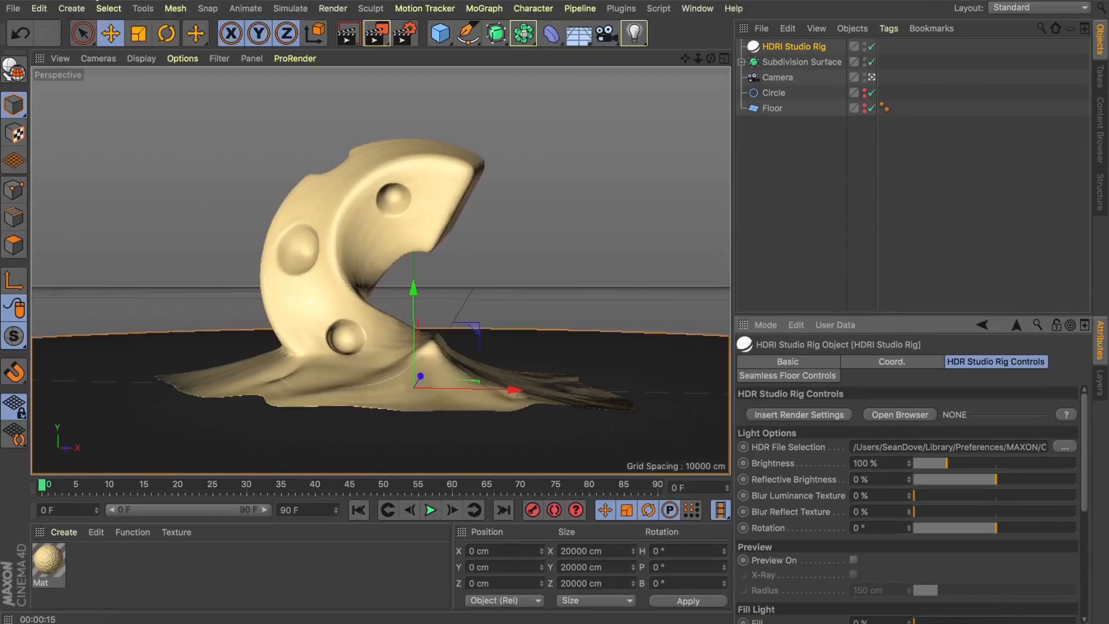
pyautogui.click(348, 34)
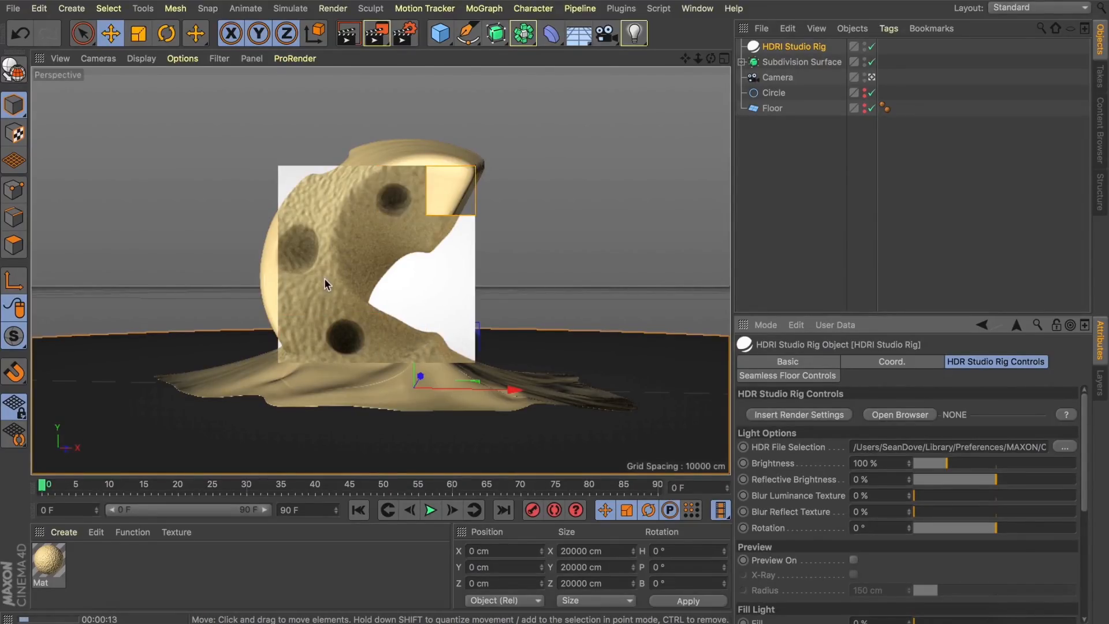
# Set the bump noise's global scale to 50% and adjust the bump strength of the cheese material
pyautogui.doubleClick(39, 561)
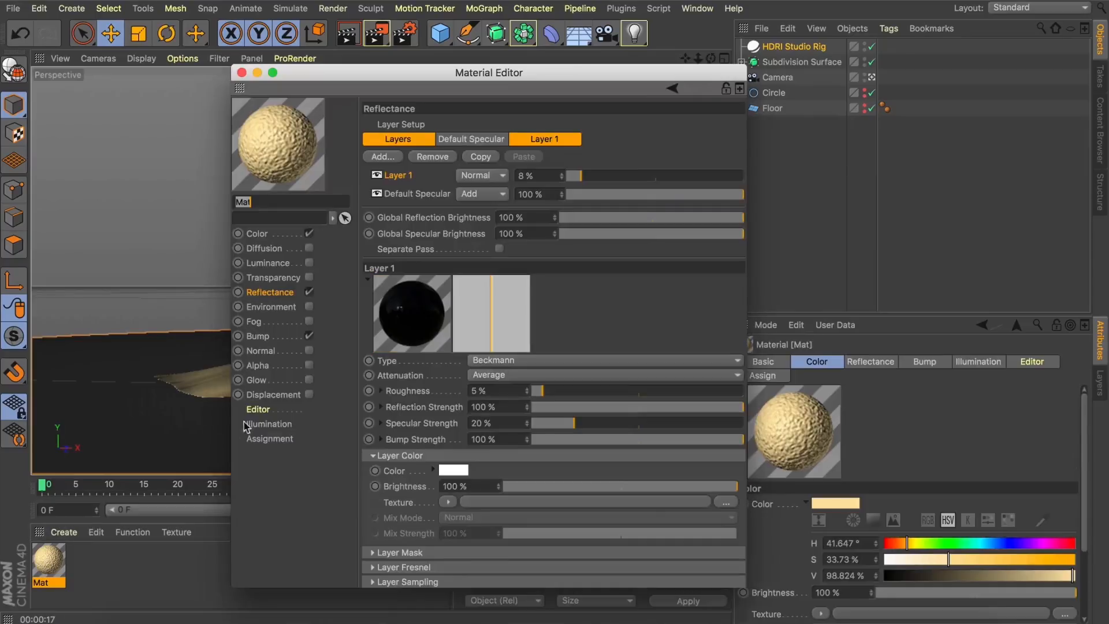
pyautogui.click(259, 336)
pyautogui.click(472, 225)
pyautogui.doubleClick(502, 322)
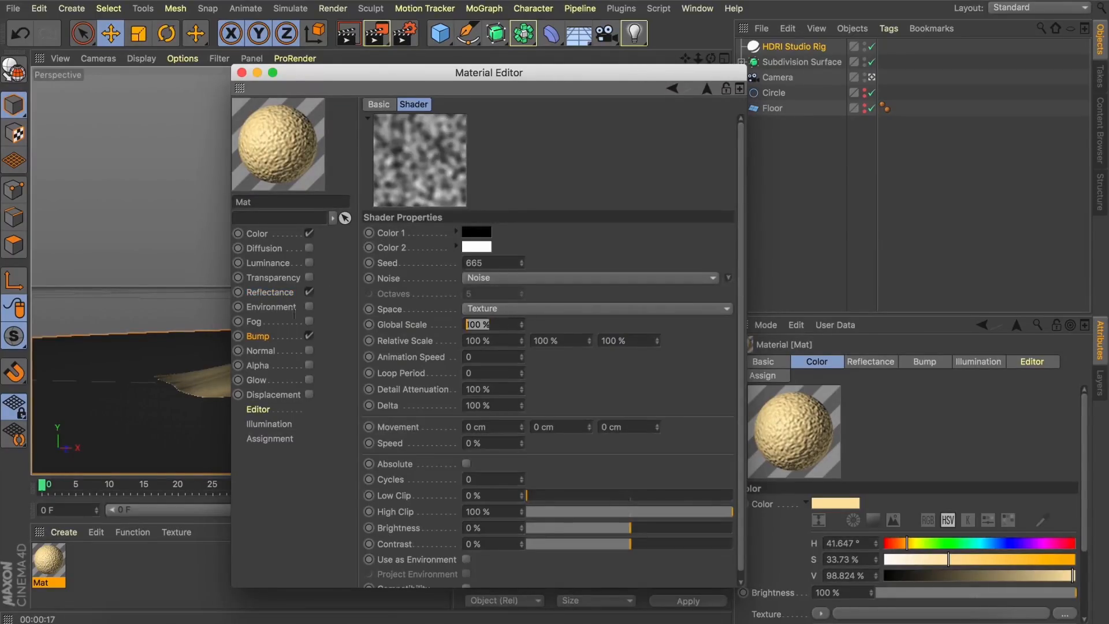
pyautogui.press('Return')
pyautogui.click(270, 335)
pyautogui.moveTo(641, 130); pyautogui.dragTo(643, 129)
pyautogui.click(473, 227)
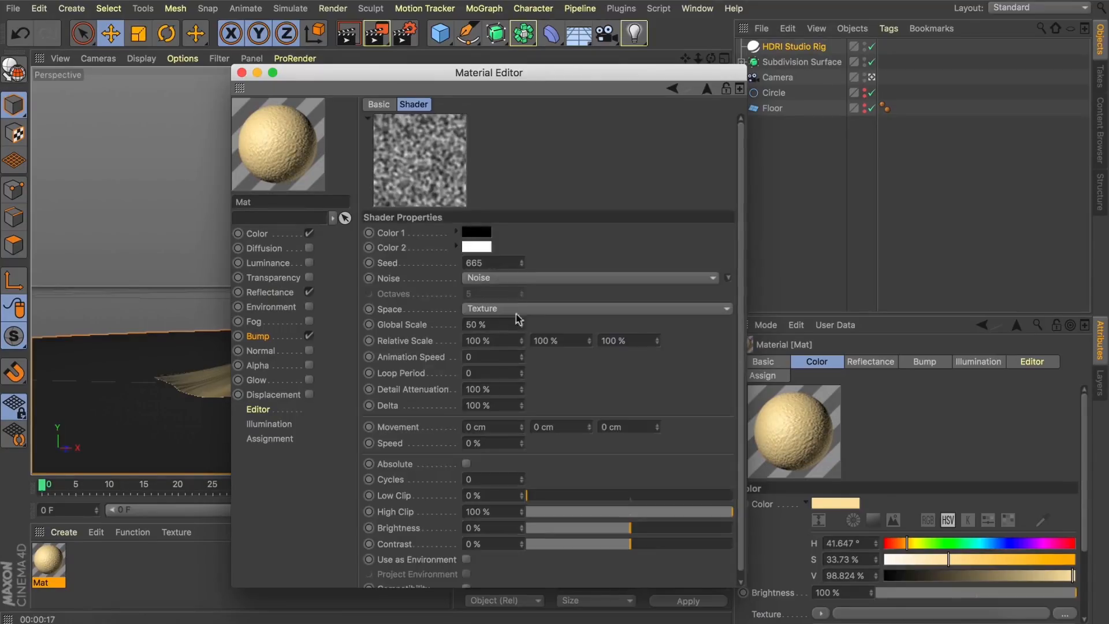
# Choose a different noise pattern for the bump shader and render the viewport to check it
pyautogui.click(725, 277)
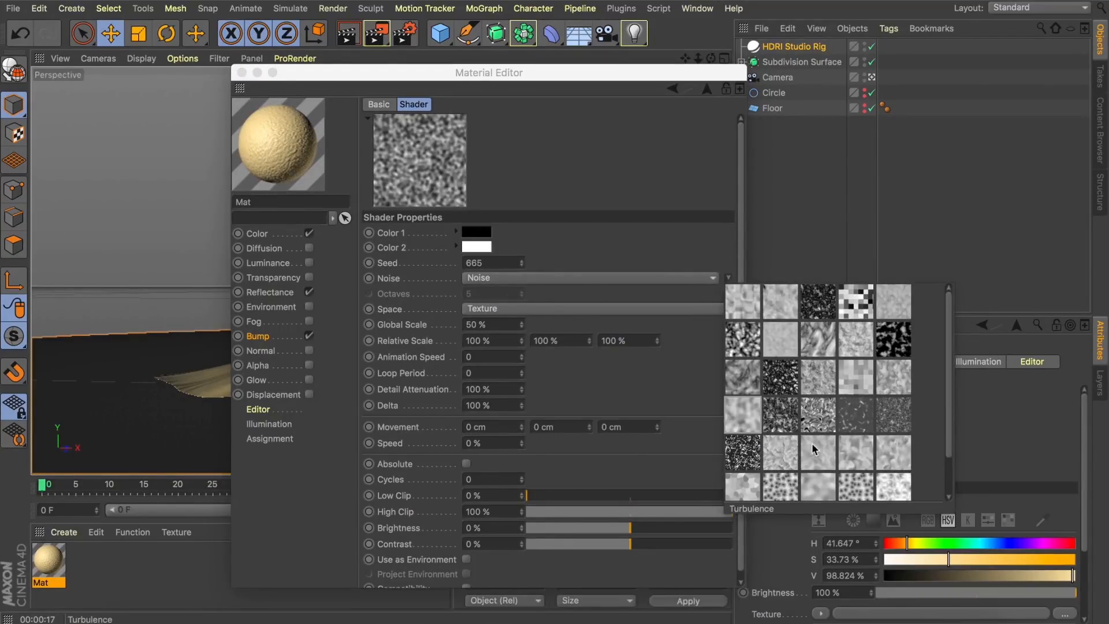
pyautogui.click(840, 474)
pyautogui.moveTo(309, 73); pyautogui.dragTo(681, 80)
pyautogui.click(348, 33)
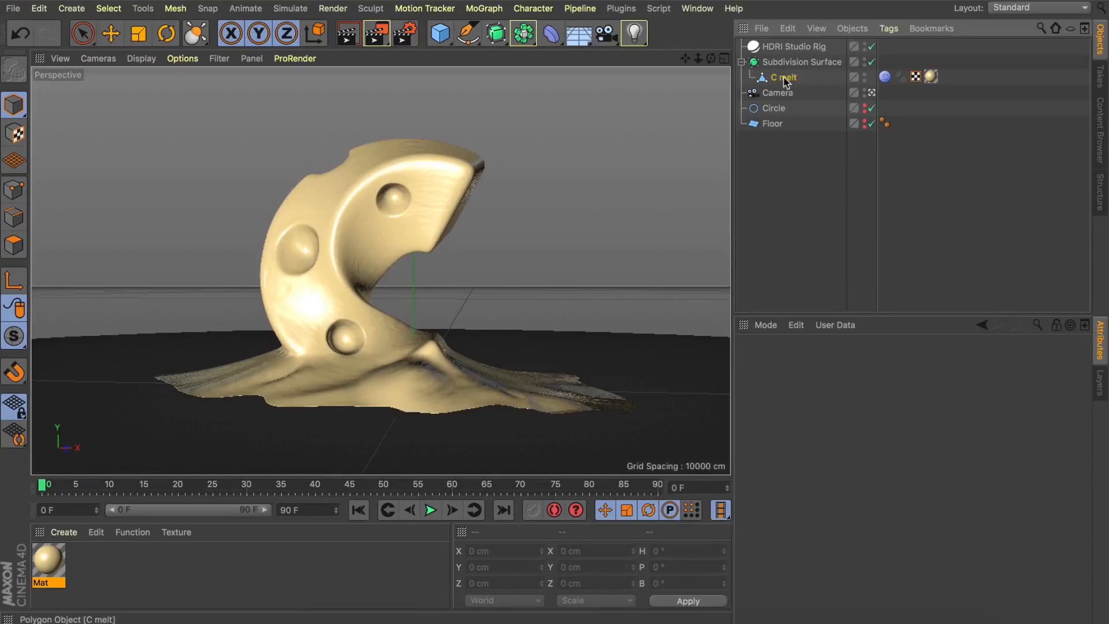
# Take C melt out of the Subdivision Surface and switch to the Sculpt layout with an enlarged viewport
pyautogui.moveTo(785, 81); pyautogui.dragTo(775, 58)
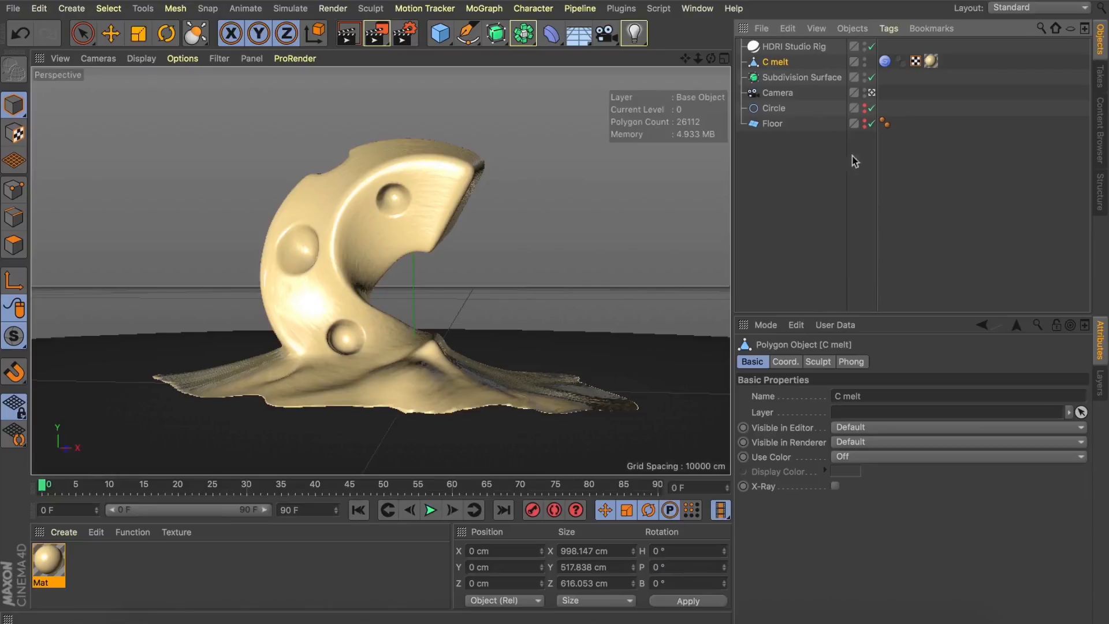
pyautogui.click(1020, 7)
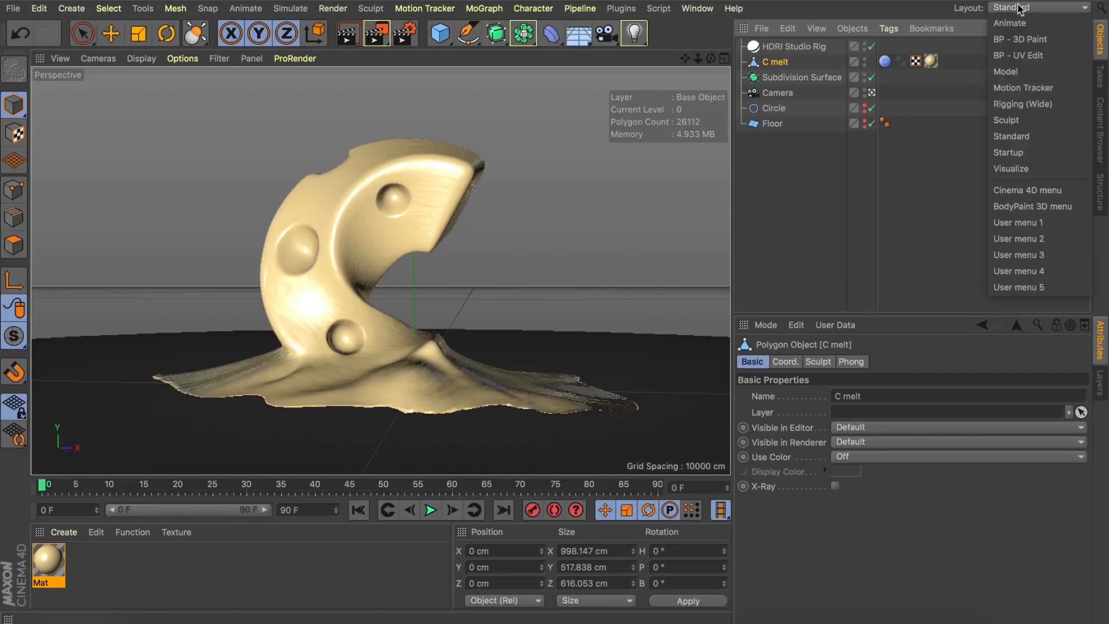
pyautogui.click(1007, 120)
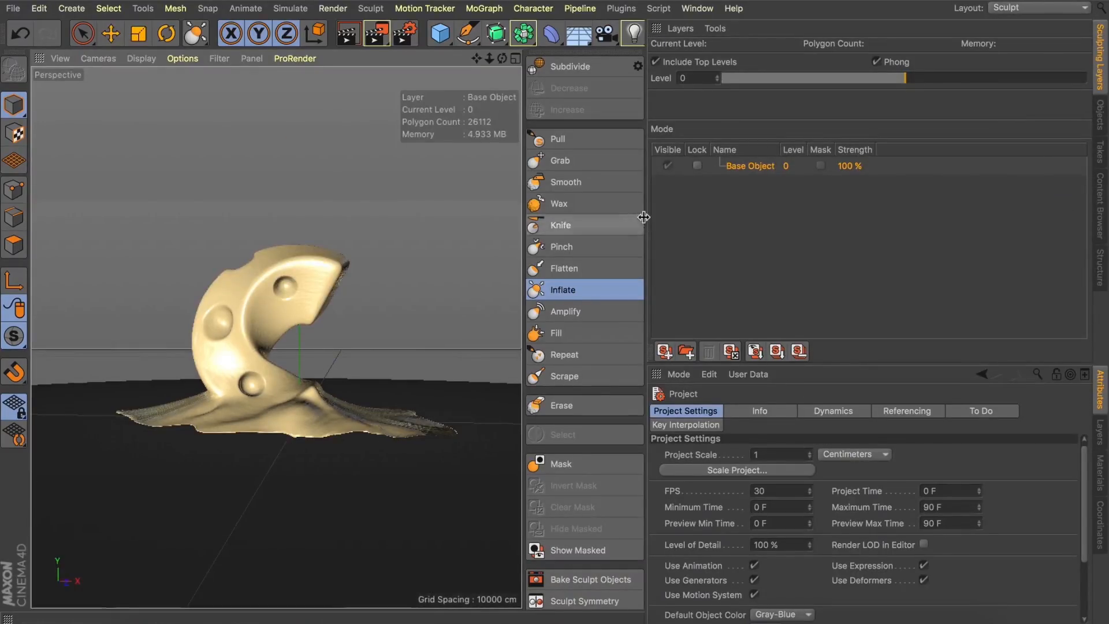
pyautogui.moveTo(644, 216); pyautogui.dragTo(803, 213)
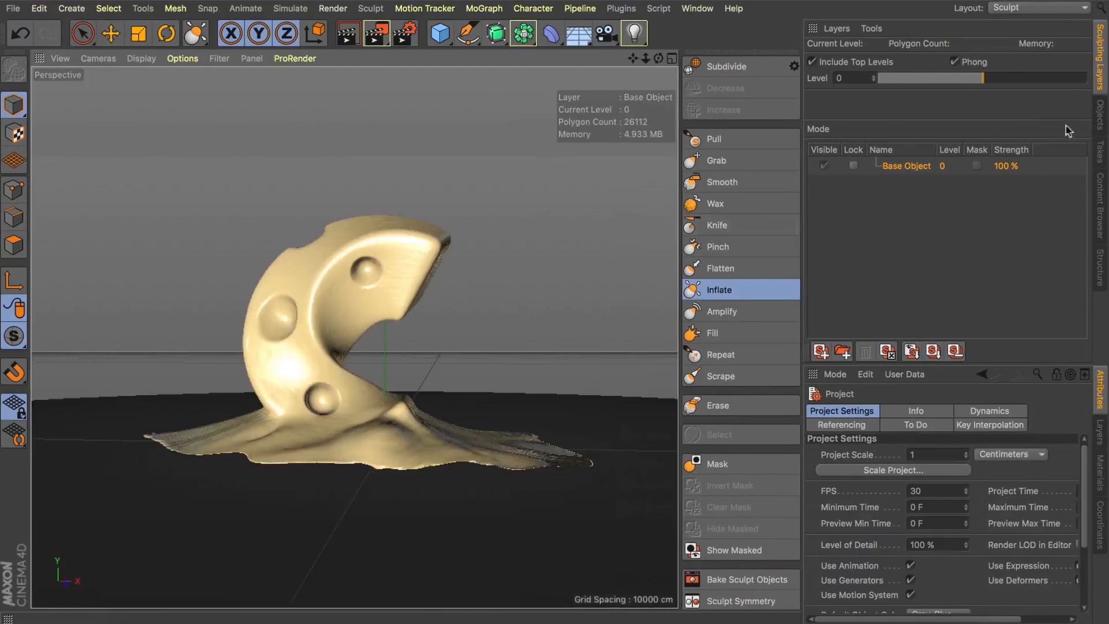
# Leave the scene camera view, try the Smooth brush on the ridge at the front of the puddle, and undo the stroke
pyautogui.click(1100, 114)
pyautogui.click(938, 93)
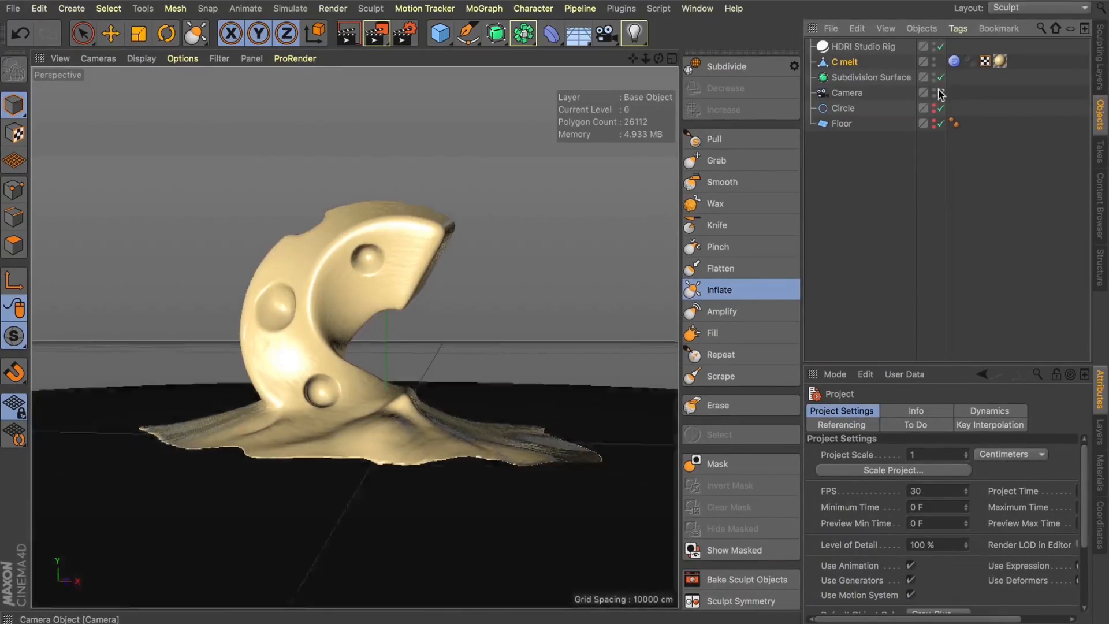
pyautogui.click(939, 93)
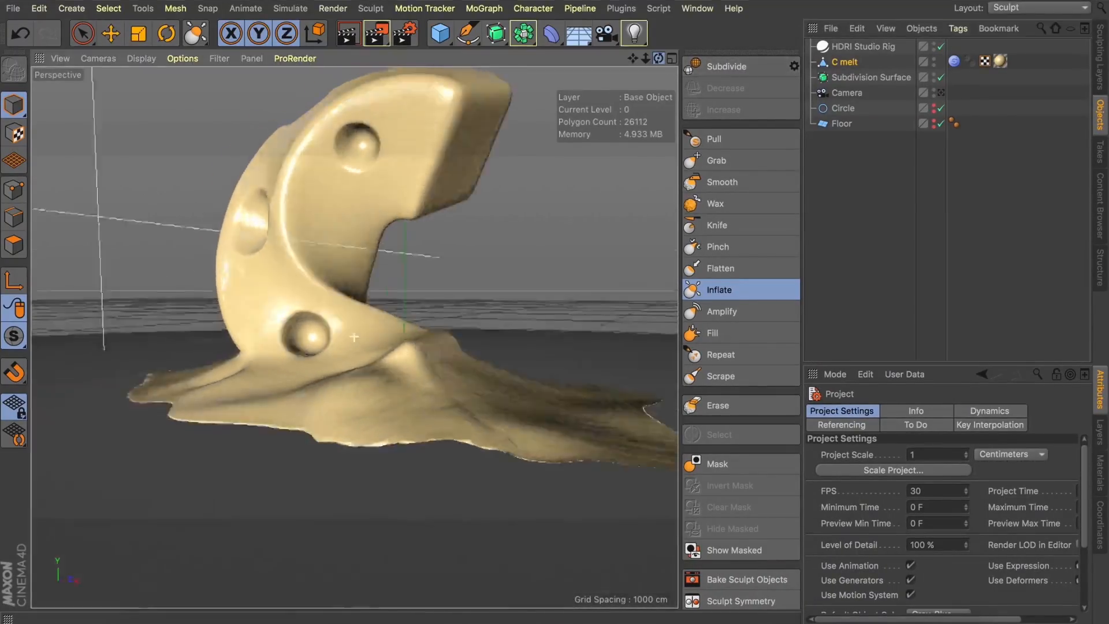
pyautogui.keyDown('alt'); pyautogui.moveTo(354, 337); pyautogui.dragTo(603, 108); pyautogui.keyUp('alt')
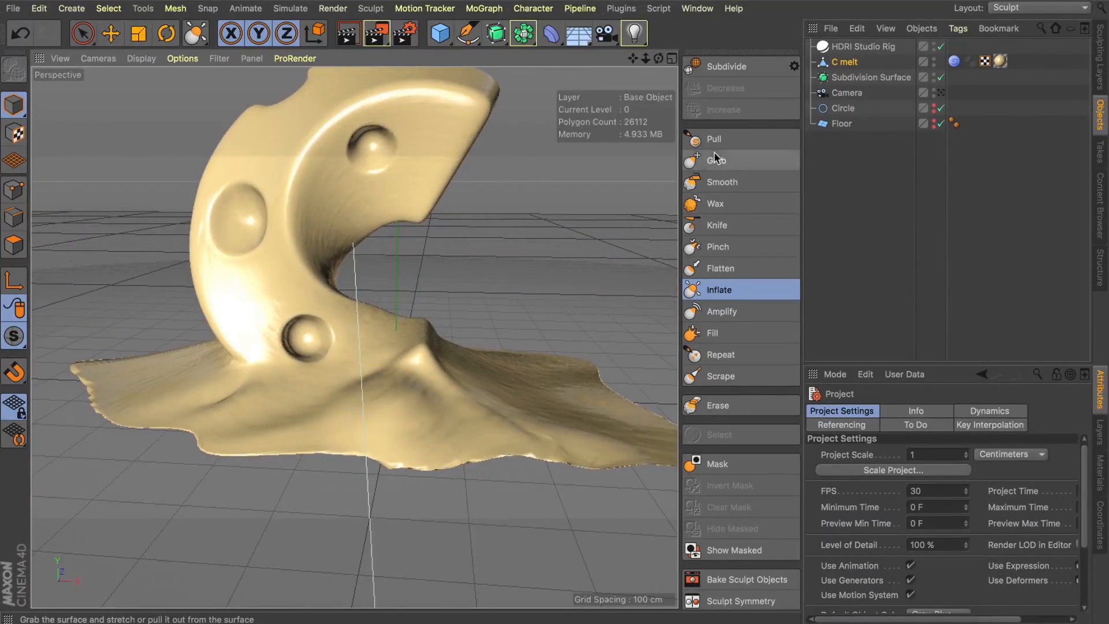
pyautogui.click(722, 182)
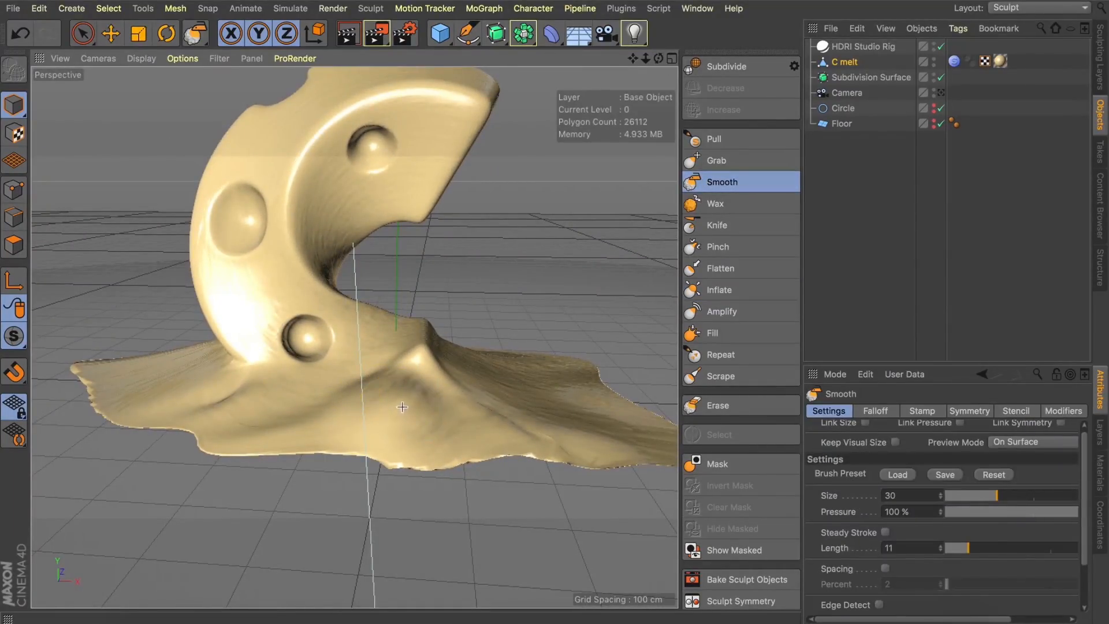
pyautogui.press('super+z')
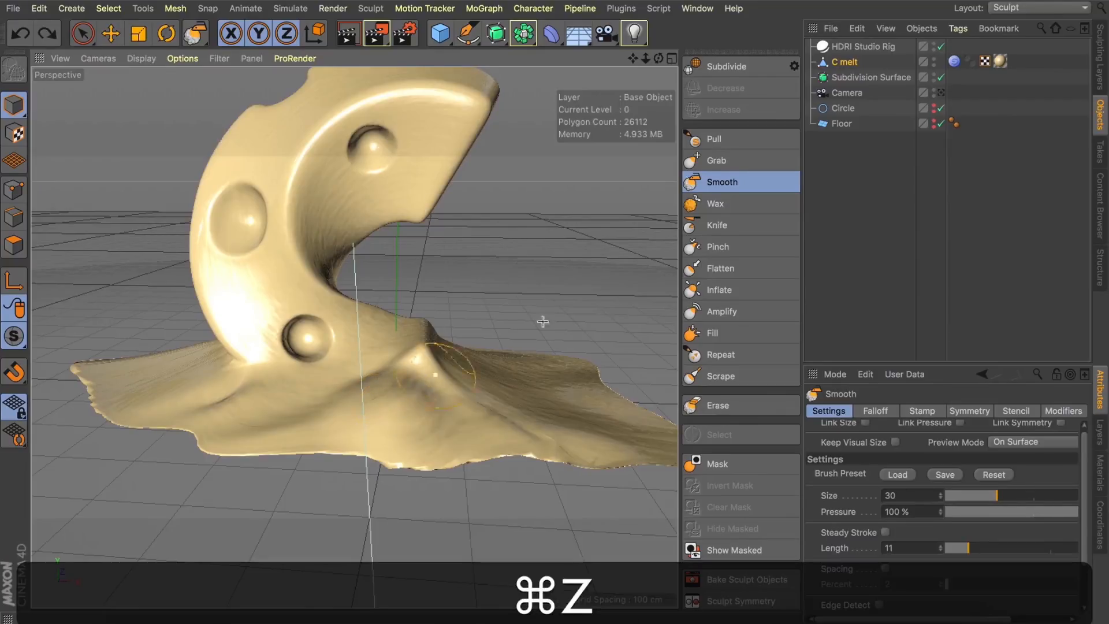
# Reshape the front bulges of the puddle with the Grab brush at size 41
pyautogui.click(716, 162)
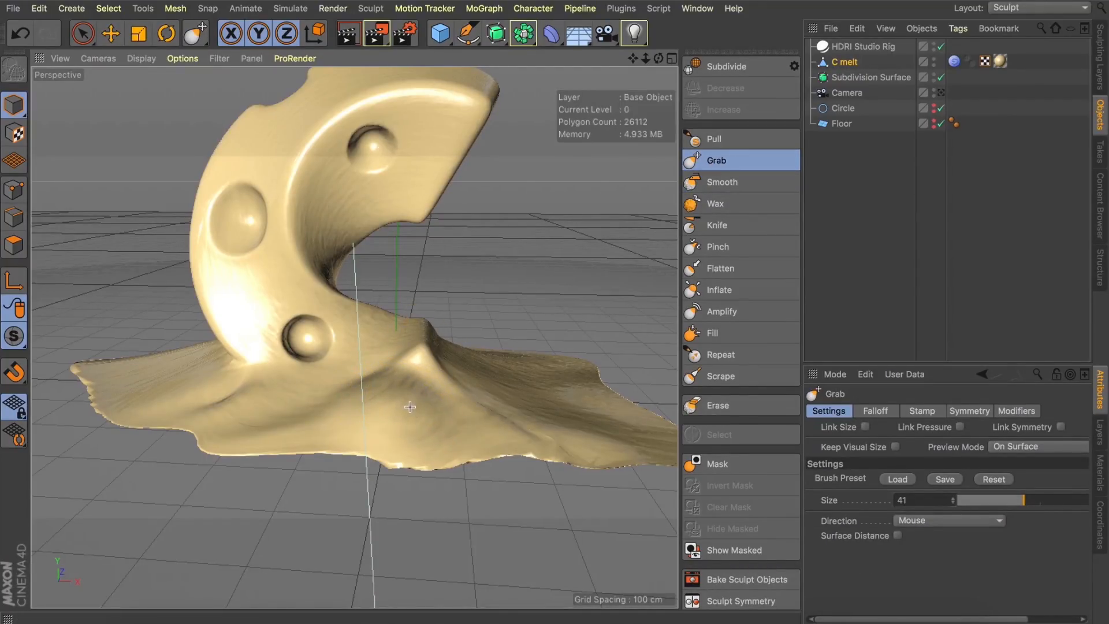
pyautogui.moveTo(659, 61); pyautogui.dragTo(642, 96)
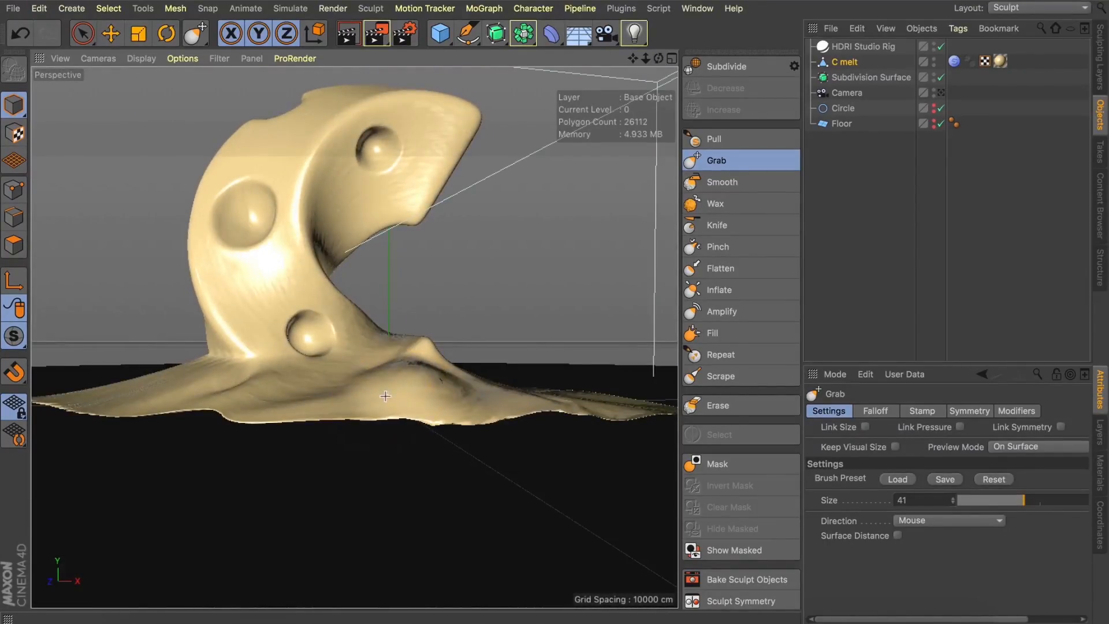
pyautogui.moveTo(658, 59); pyautogui.dragTo(660, 66)
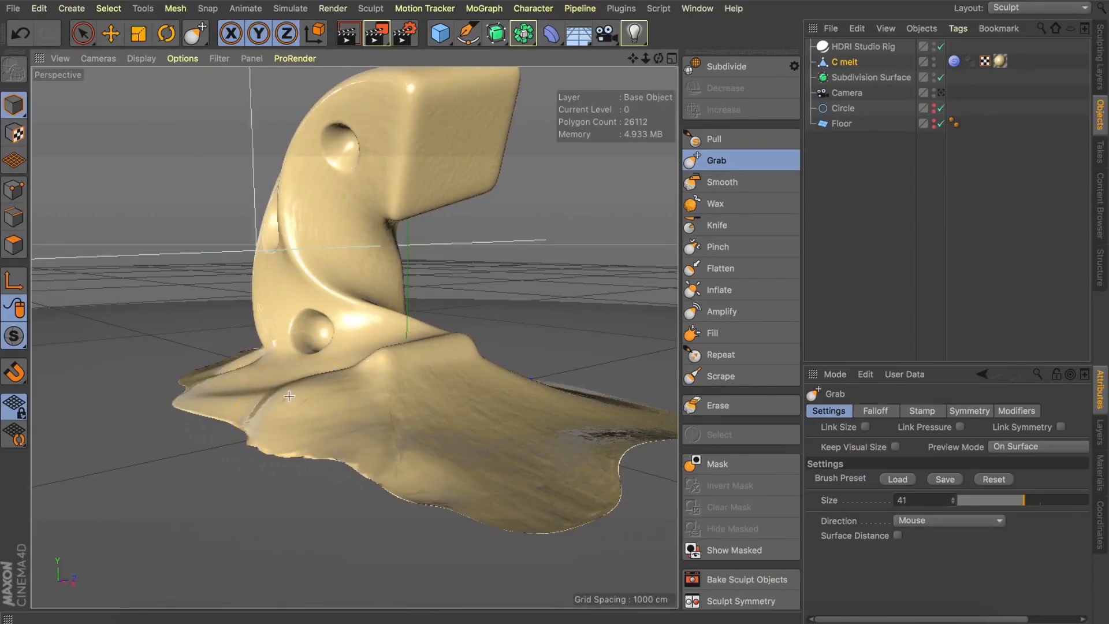
pyautogui.moveTo(289, 396); pyautogui.dragTo(299, 403)
pyautogui.moveTo(649, 64); pyautogui.dragTo(648, 60)
# Thicken the puddle's rim along the front and side with the Inflate brush at size 30 and 20% pressure
pyautogui.click(719, 289)
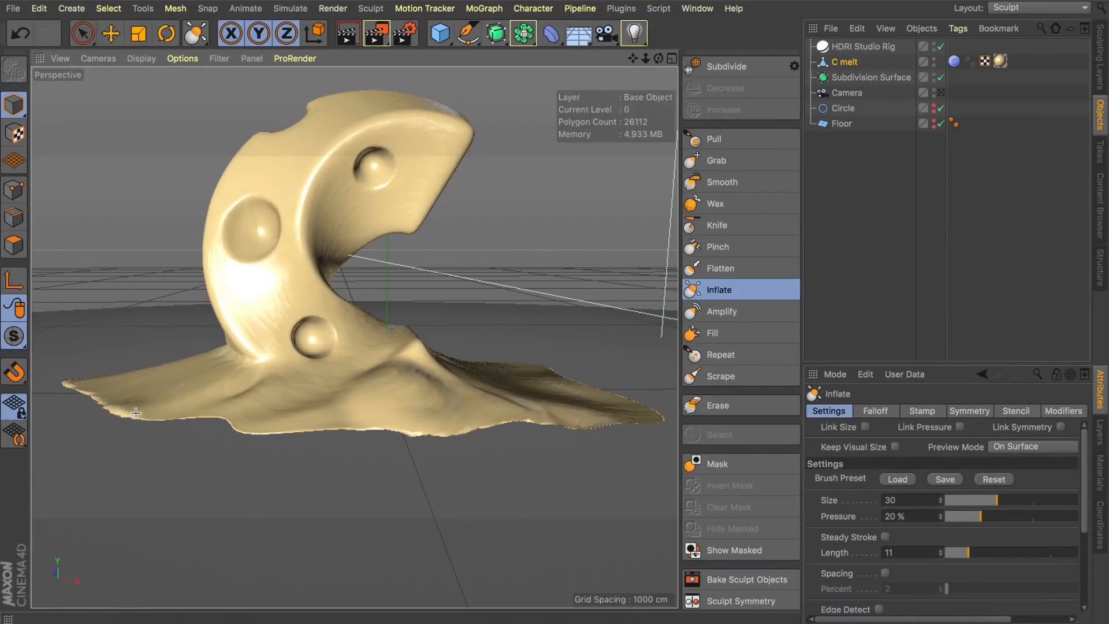
pyautogui.moveTo(176, 414)
pyautogui.mouseDown()
pyautogui.moveTo(289, 432)
pyautogui.moveTo(639, 417)
pyautogui.mouseUp()
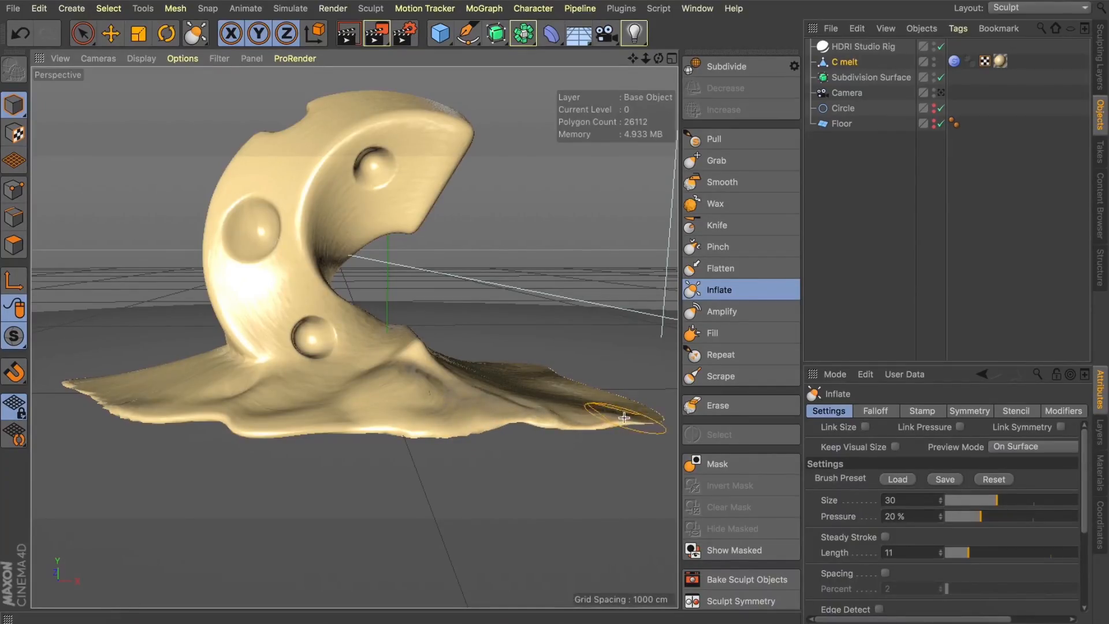
pyautogui.moveTo(658, 59); pyautogui.dragTo(519, 61)
pyautogui.moveTo(225, 479)
pyautogui.mouseDown()
pyautogui.moveTo(376, 493)
pyautogui.moveTo(539, 450)
pyautogui.moveTo(658, 450)
pyautogui.mouseUp()
pyautogui.moveTo(658, 57); pyautogui.dragTo(522, 60)
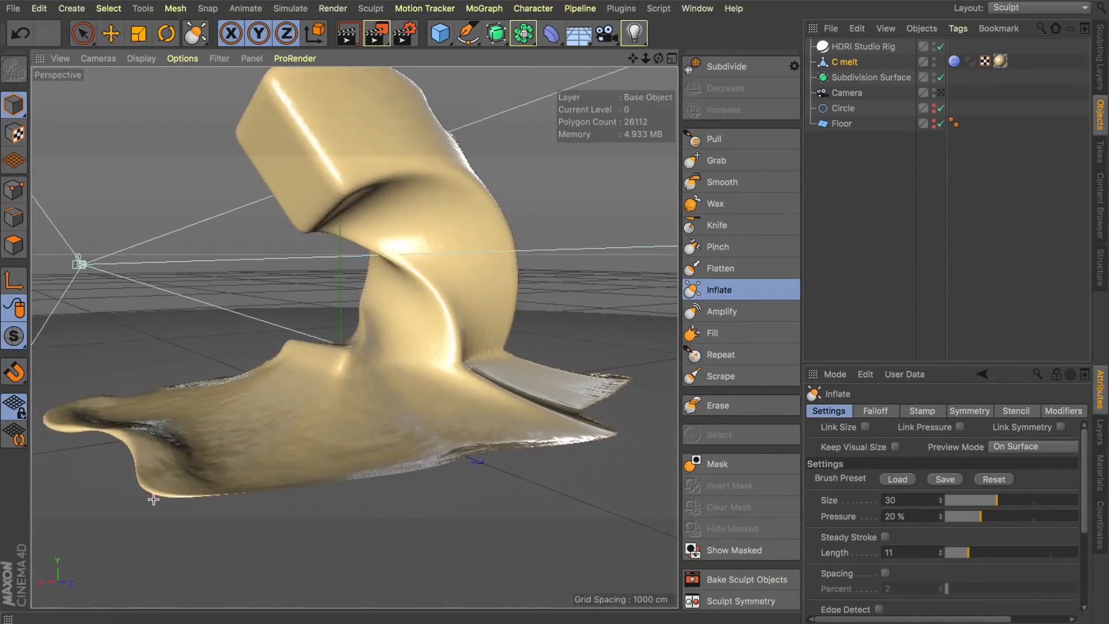
pyautogui.moveTo(158, 495); pyautogui.dragTo(607, 436)
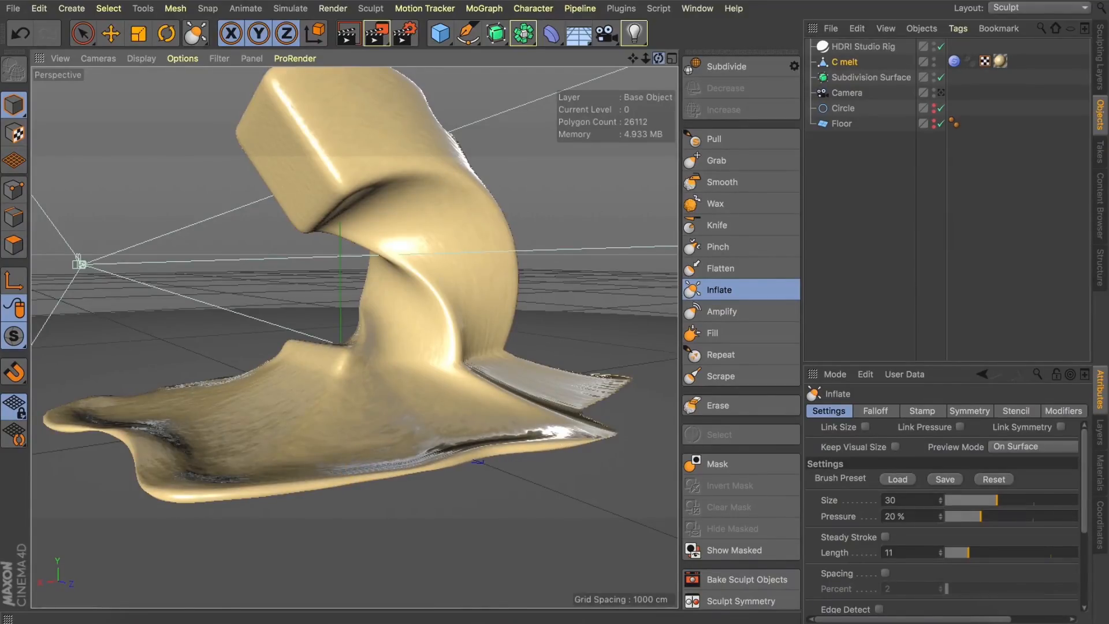
# Continue inflating the puddle's thin rim around the back and remaining side of the C
pyautogui.moveTo(658, 57); pyautogui.dragTo(519, 59)
pyautogui.moveTo(258, 465); pyautogui.dragTo(463, 464)
pyautogui.moveTo(645, 58)
pyautogui.mouseDown()
pyautogui.moveTo(601, 58)
pyautogui.moveTo(534, 83)
pyautogui.mouseUp()
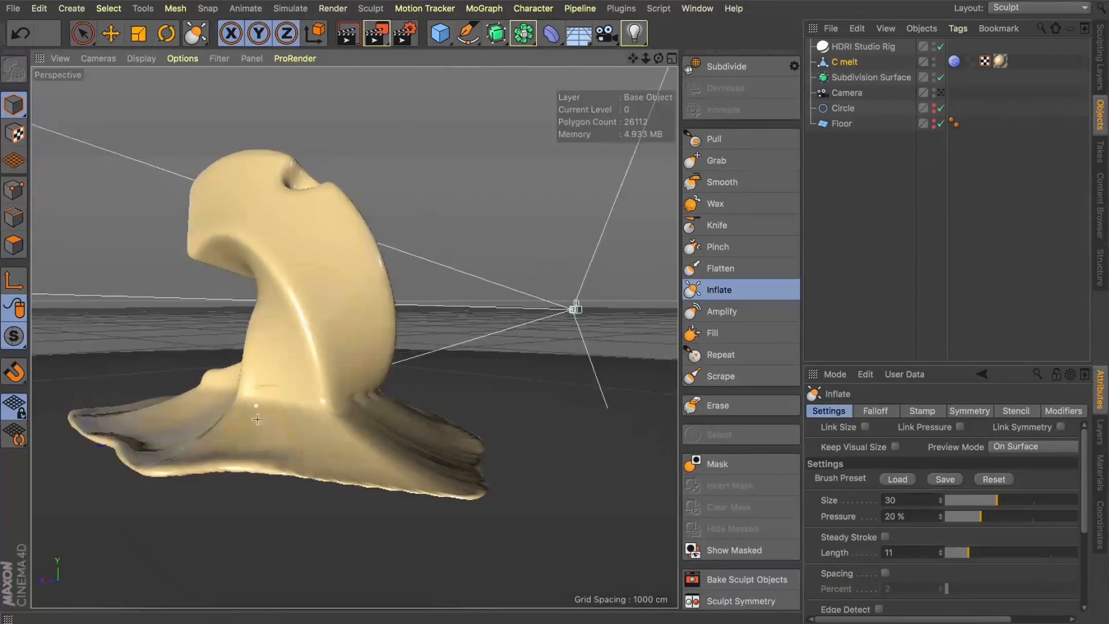
pyautogui.moveTo(292, 473); pyautogui.dragTo(483, 481)
pyautogui.moveTo(658, 58)
pyautogui.mouseDown()
pyautogui.moveTo(601, 80)
pyautogui.moveTo(519, 66)
pyautogui.mouseUp()
pyautogui.moveTo(188, 491); pyautogui.dragTo(389, 480)
pyautogui.moveTo(658, 58)
pyautogui.mouseDown()
pyautogui.moveTo(514, 66)
pyautogui.moveTo(583, 60)
pyautogui.moveTo(575, 76)
pyautogui.mouseUp()
# Hide the camera object in the viewport and look through the scene camera again
pyautogui.keyDown('alt'); pyautogui.click(934, 92); pyautogui.keyUp('alt')
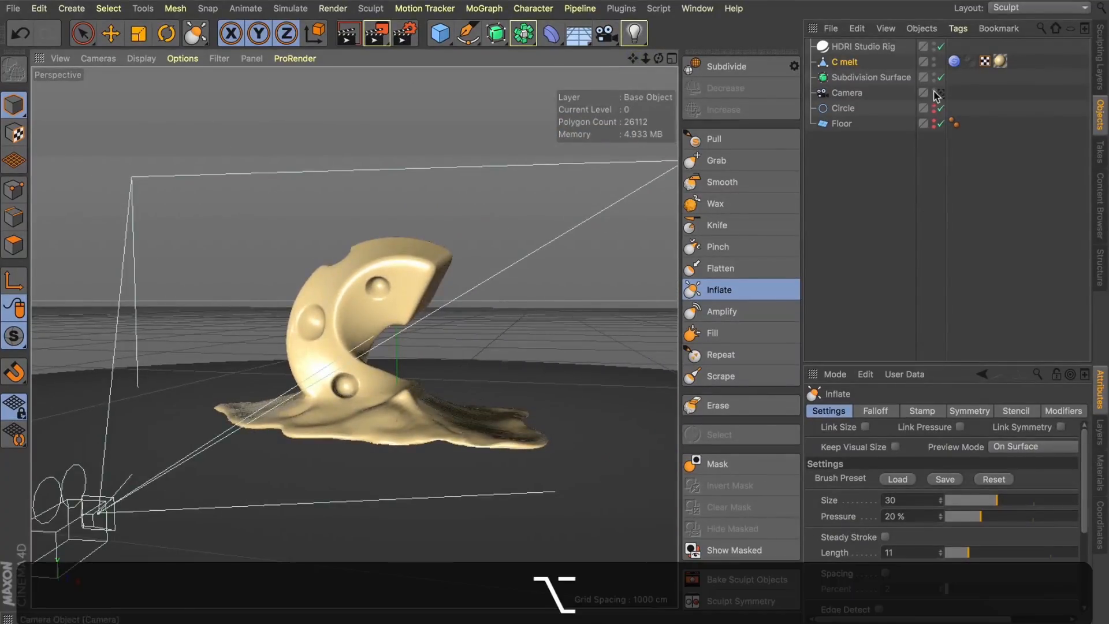
pyautogui.keyDown('alt'); pyautogui.click(934, 92); pyautogui.keyUp('alt')
pyautogui.scroll(2, 419, 330)
pyautogui.moveTo(657, 58); pyautogui.dragTo(727, 53)
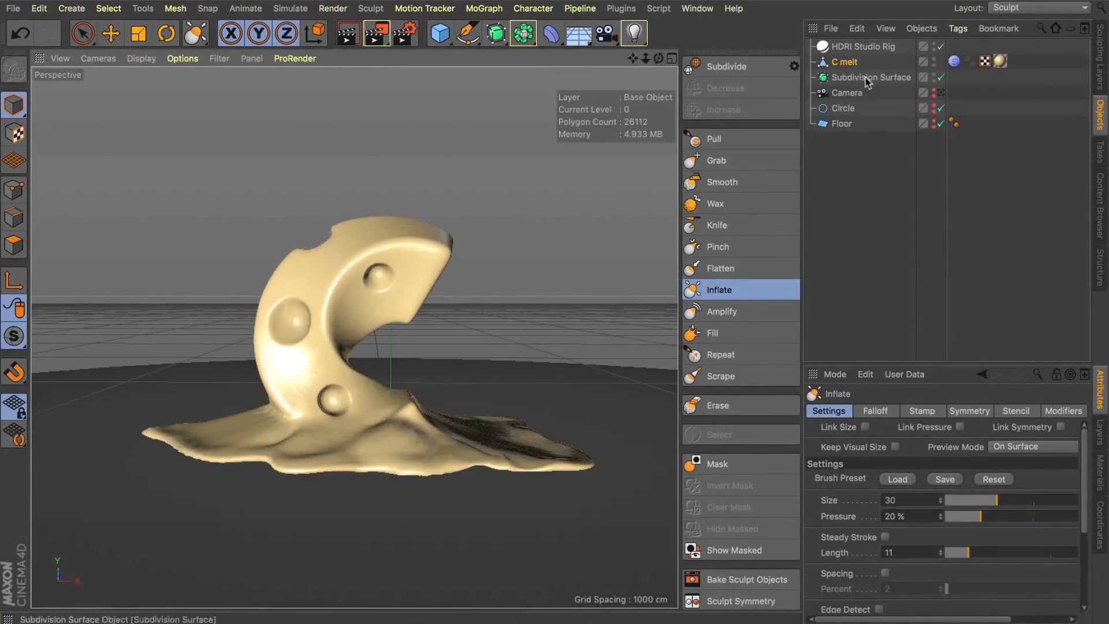
pyautogui.click(940, 93)
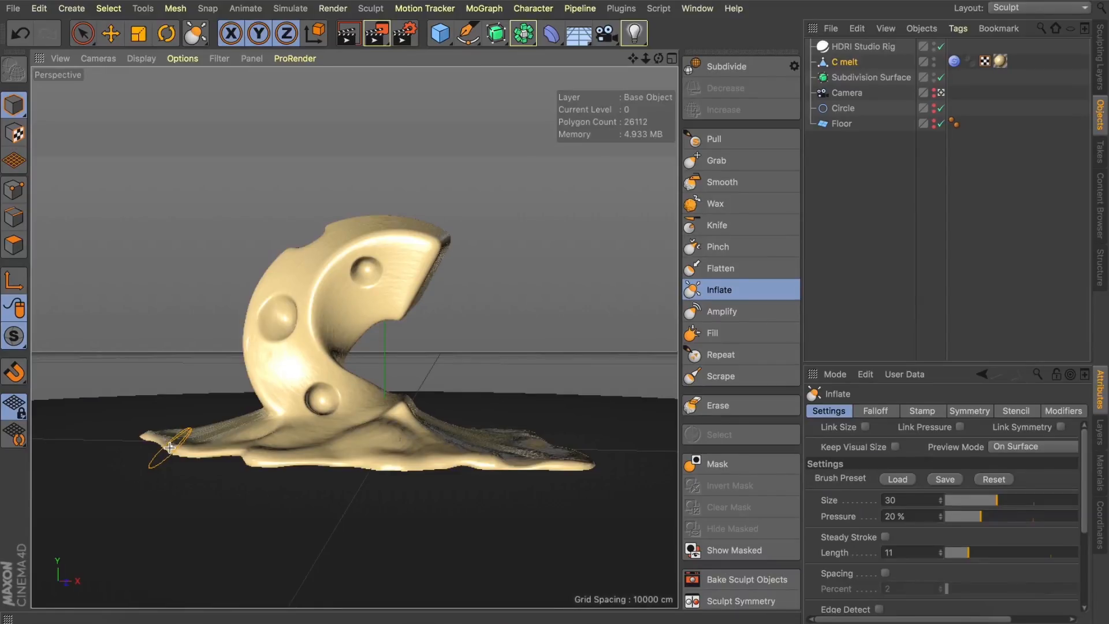
# Adjust the puddle's front edge with the Grab brush and put C melt back inside the Subdivision Surface
pyautogui.click(719, 160)
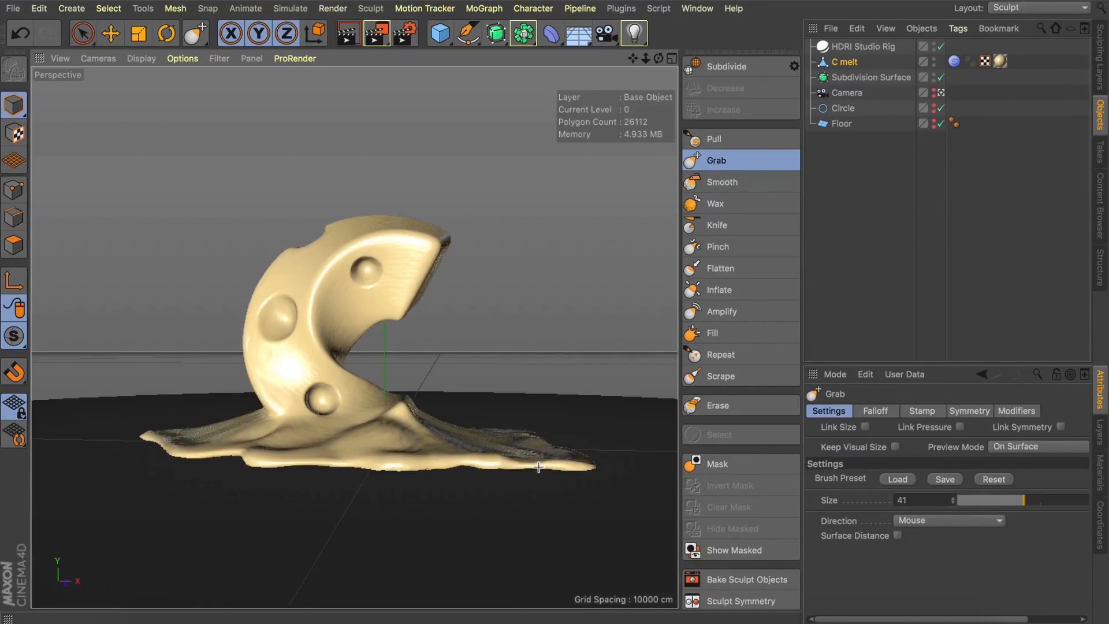
pyautogui.click(854, 63)
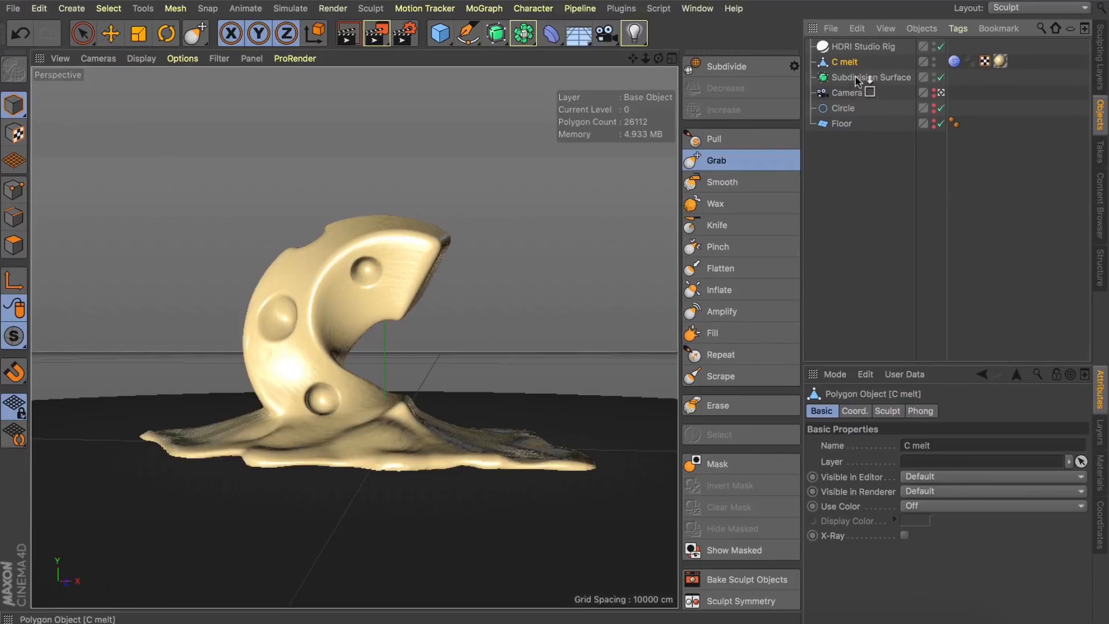
pyautogui.moveTo(857, 81); pyautogui.dragTo(857, 78)
pyautogui.click(860, 193)
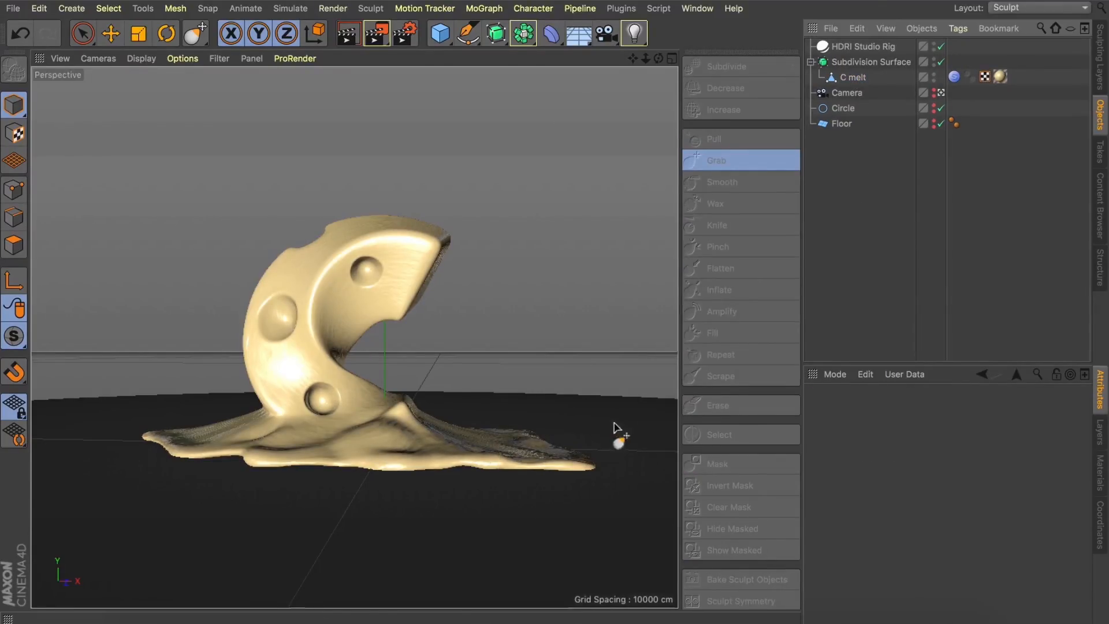
pyautogui.click(941, 92)
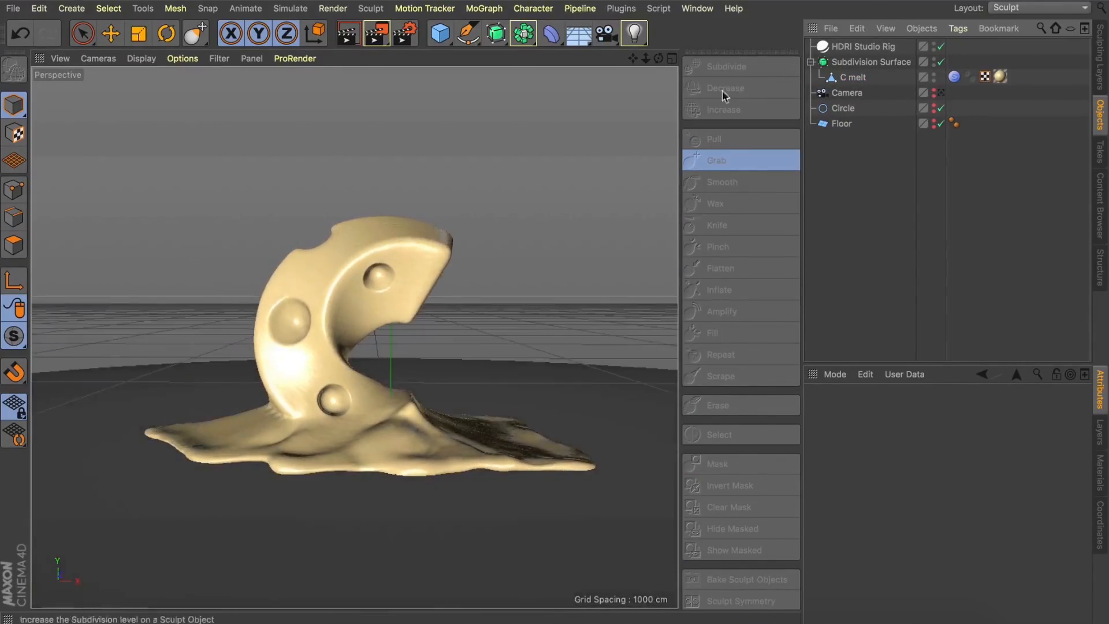
pyautogui.moveTo(658, 58); pyautogui.dragTo(278, 87)
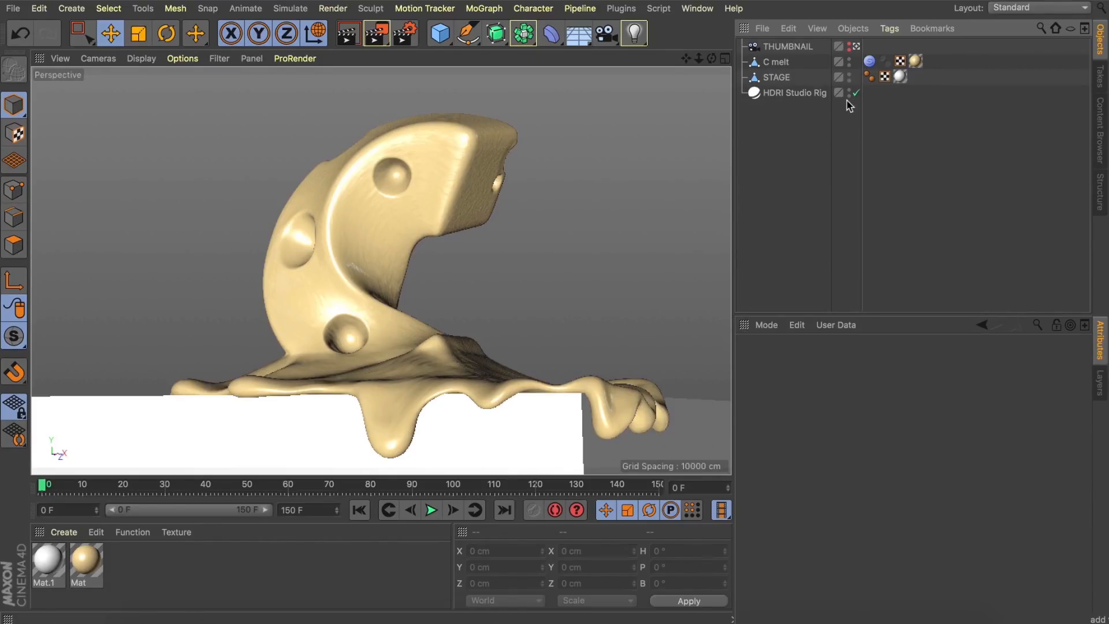
# Examine the STAGE, C melt and THUMBNAIL camera objects in the finished scene with the cheese dripping over a block
pyautogui.click(776, 77)
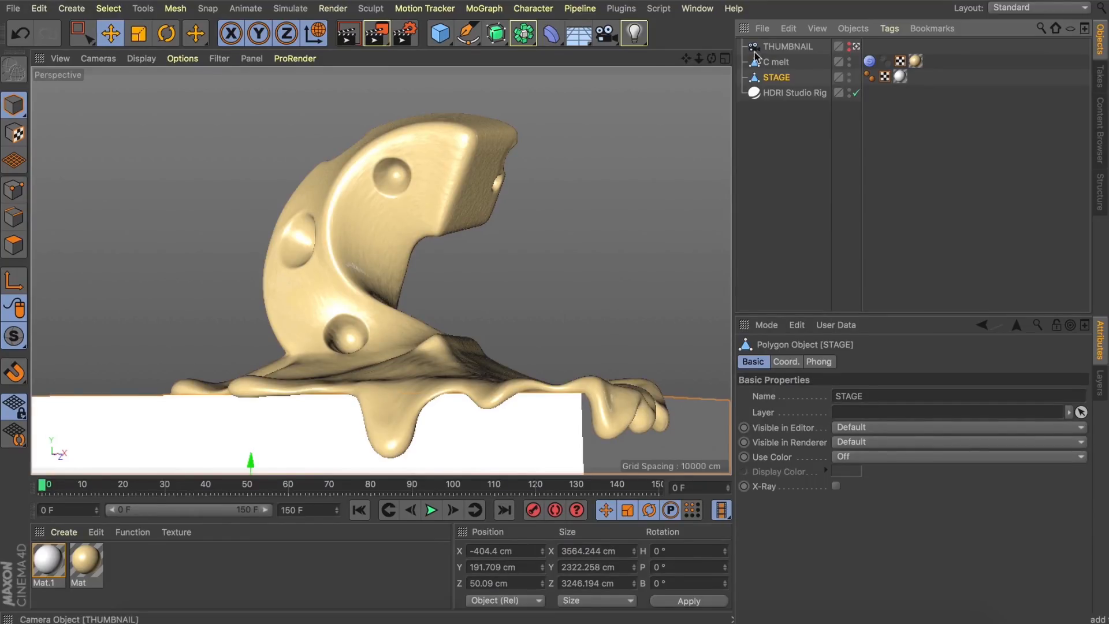
pyautogui.click(762, 67)
pyautogui.click(780, 46)
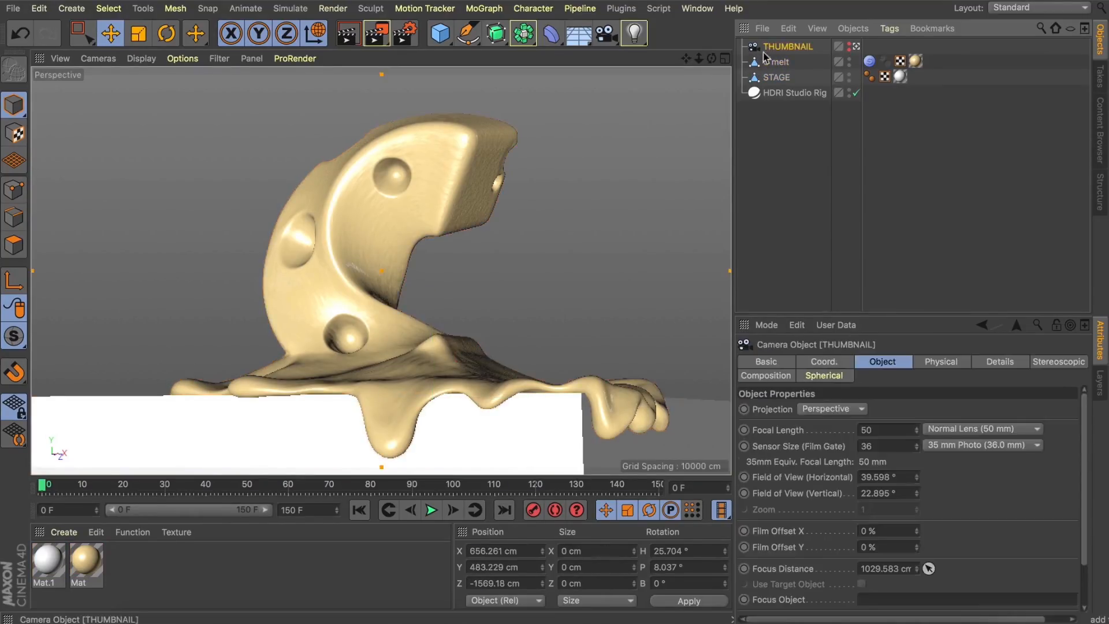